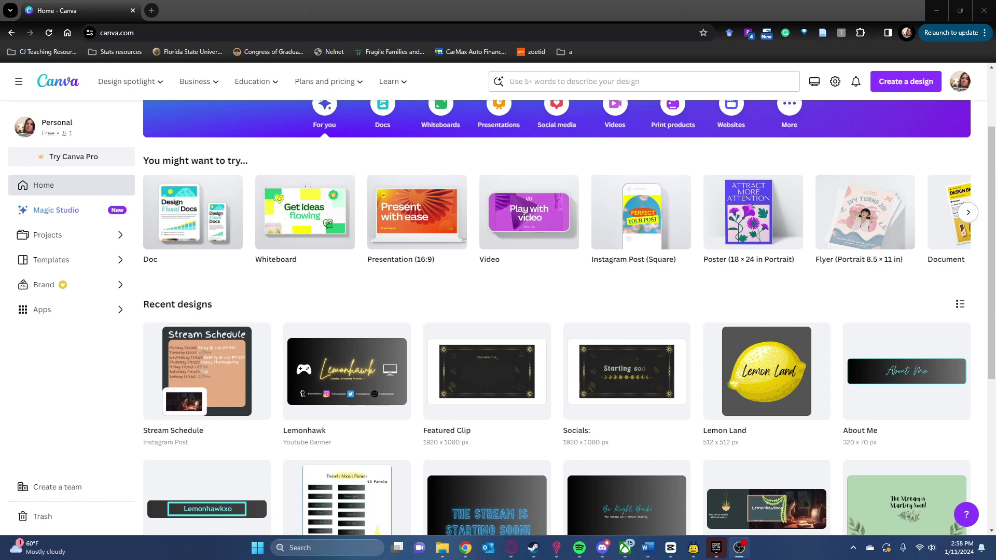
# Create a new blank 1920 × 1080 px design
pyautogui.scroll(2, 519, 260)
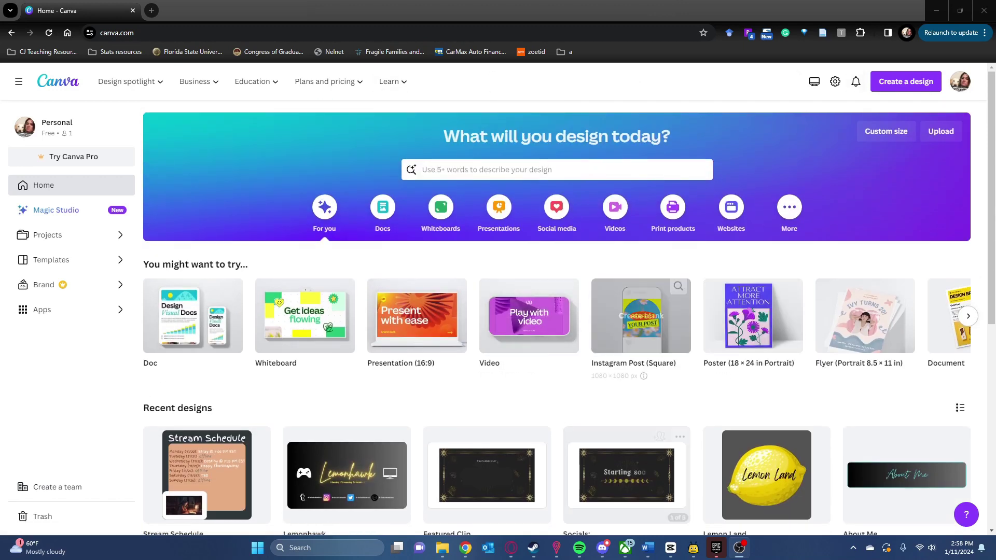
pyautogui.scroll(-3, 519, 312)
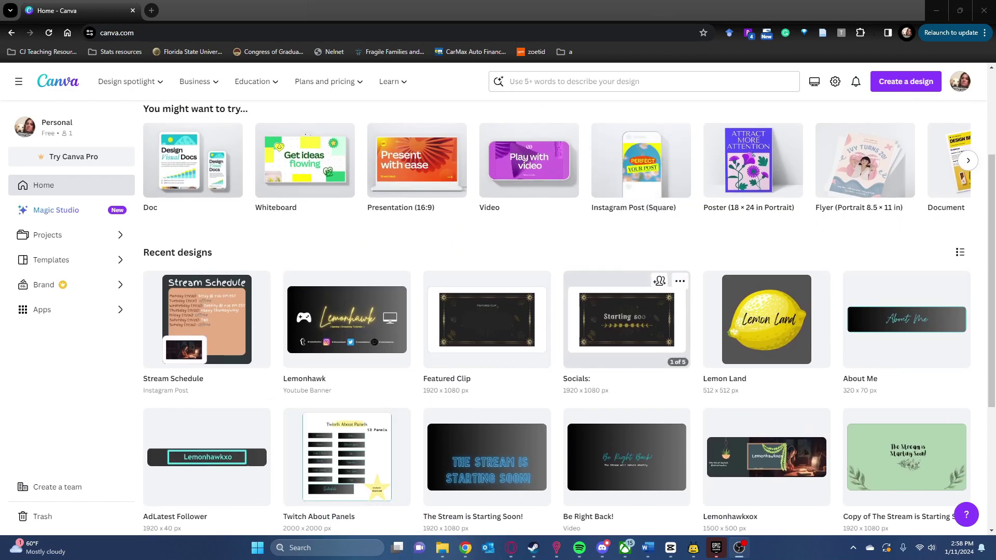
pyautogui.scroll(3, 545, 311)
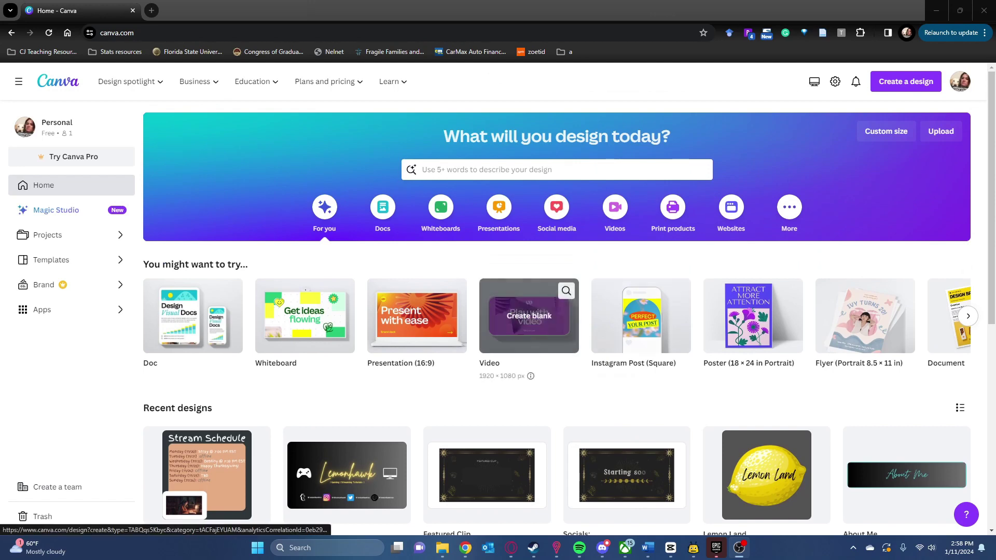
pyautogui.click(906, 81)
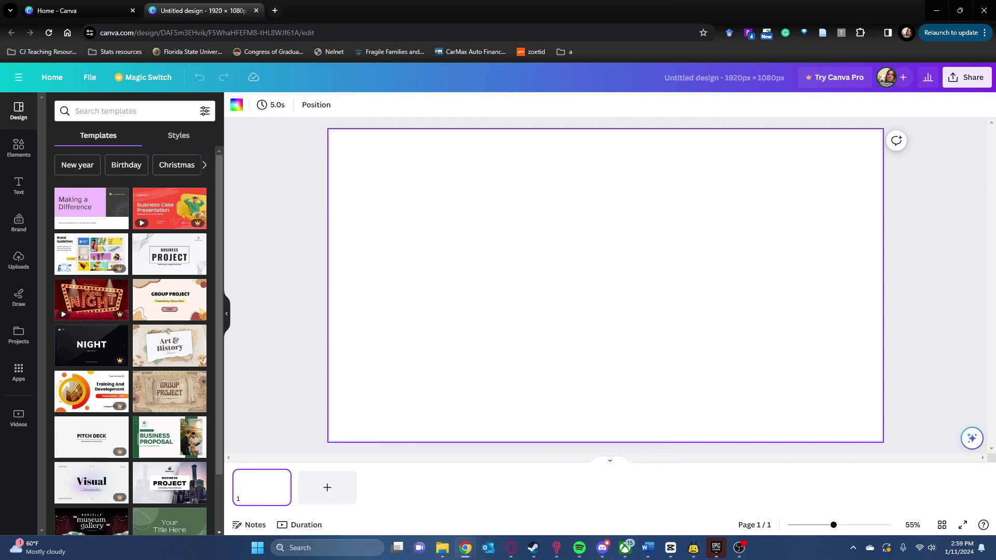
# Add the uploaded 10-second video with the gold moon phases to the blank page
pyautogui.click(19, 259)
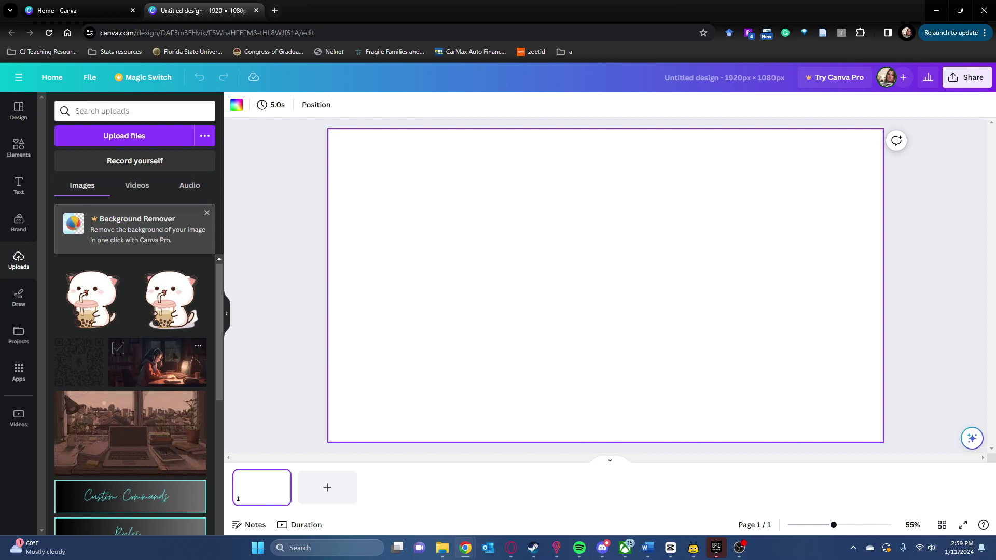
pyautogui.scroll(-10, 130, 363)
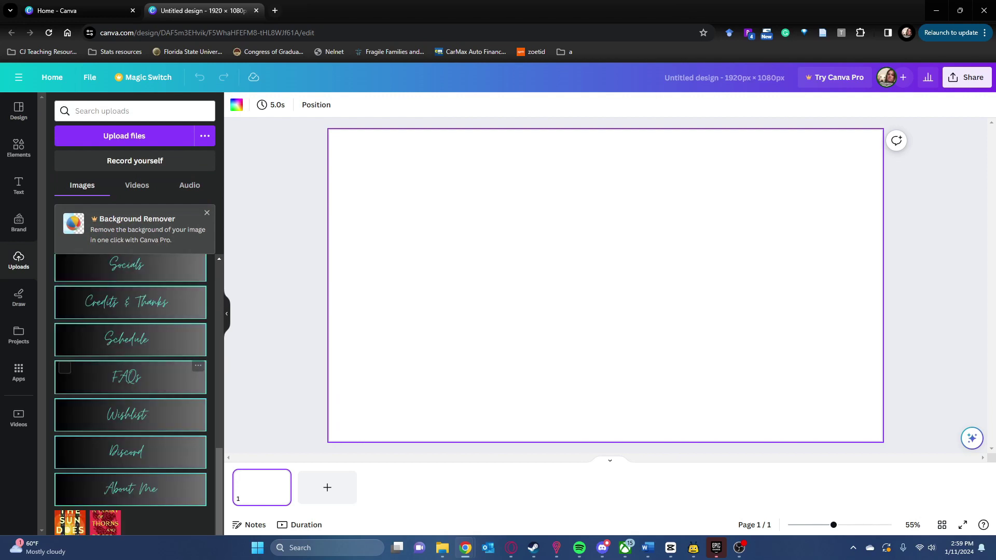
pyautogui.scroll(8, 130, 394)
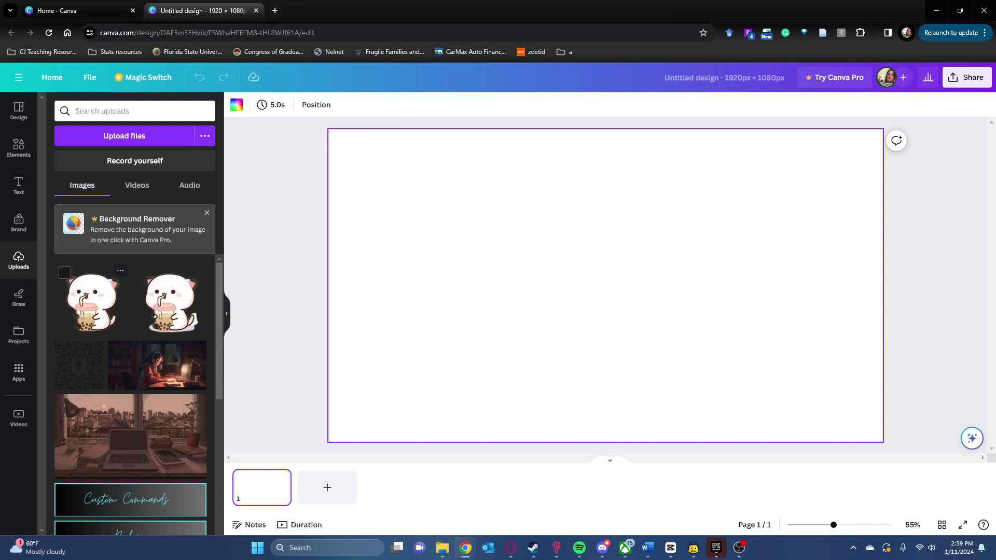
pyautogui.click(137, 186)
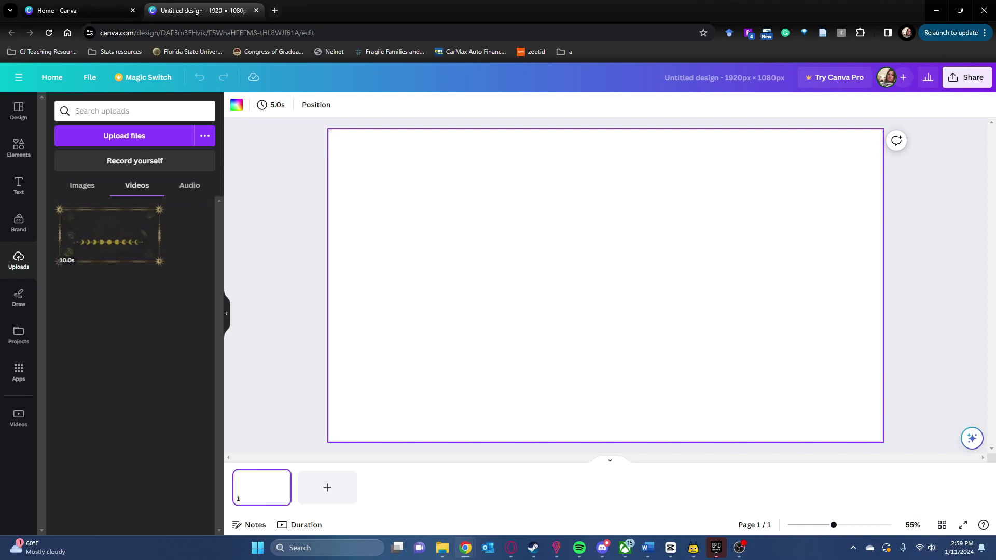
pyautogui.click(109, 236)
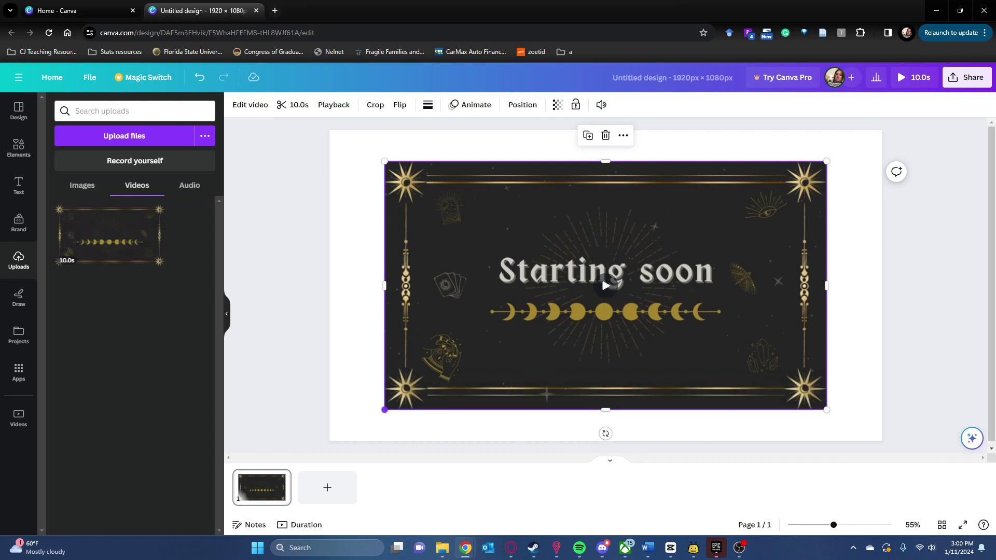
# Enlarge and reposition the "Starting soon" video until it covers the whole page
pyautogui.moveTo(385, 410); pyautogui.dragTo(337, 437)
pyautogui.moveTo(582, 298); pyautogui.dragTo(612, 284)
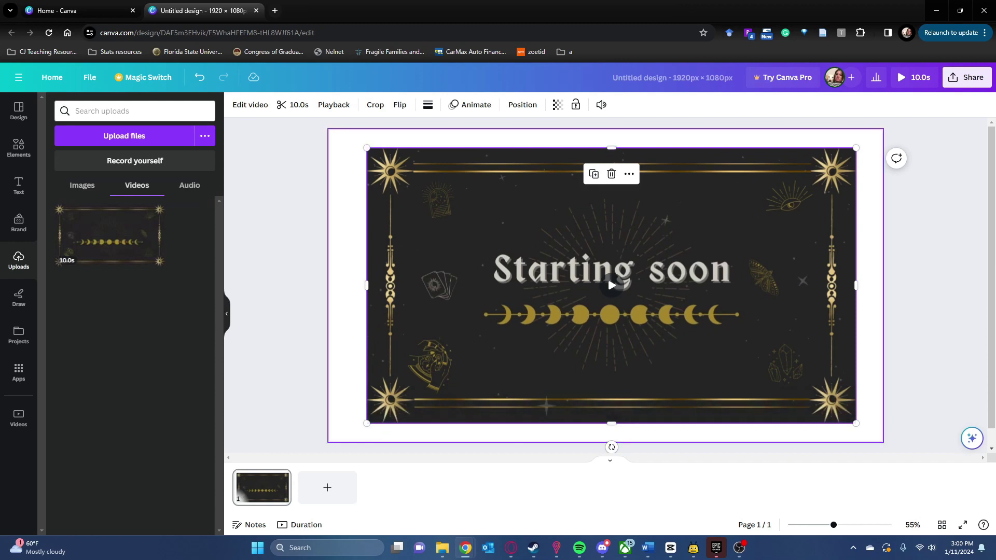
pyautogui.moveTo(367, 148); pyautogui.dragTo(341, 133)
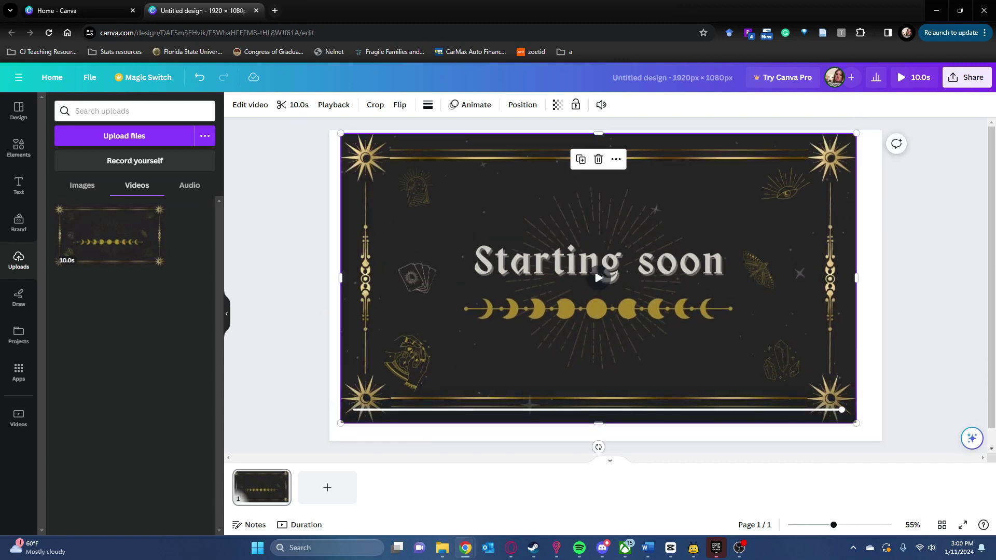
pyautogui.moveTo(599, 278)
pyautogui.mouseDown()
pyautogui.moveTo(577, 275)
pyautogui.moveTo(593, 275)
pyautogui.mouseUp()
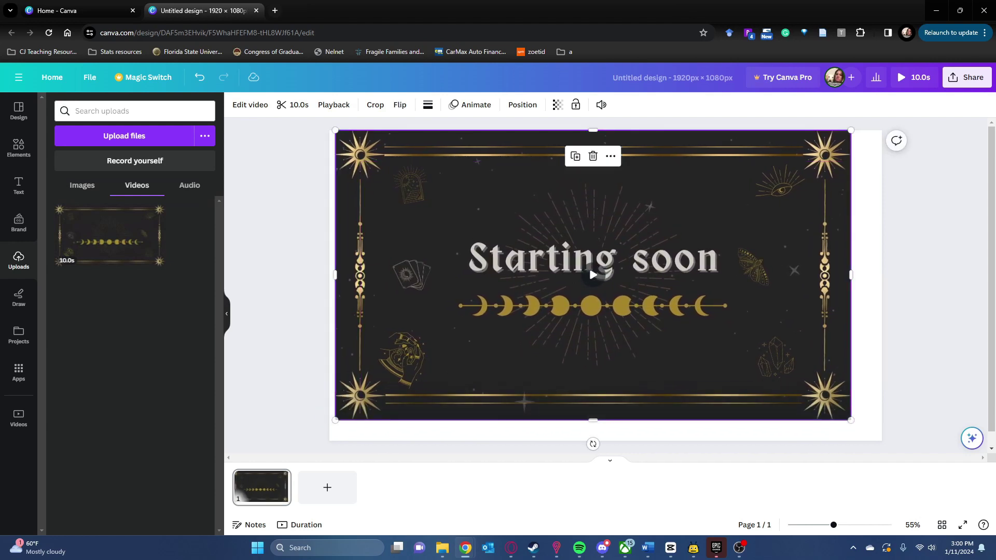
pyautogui.moveTo(593, 275)
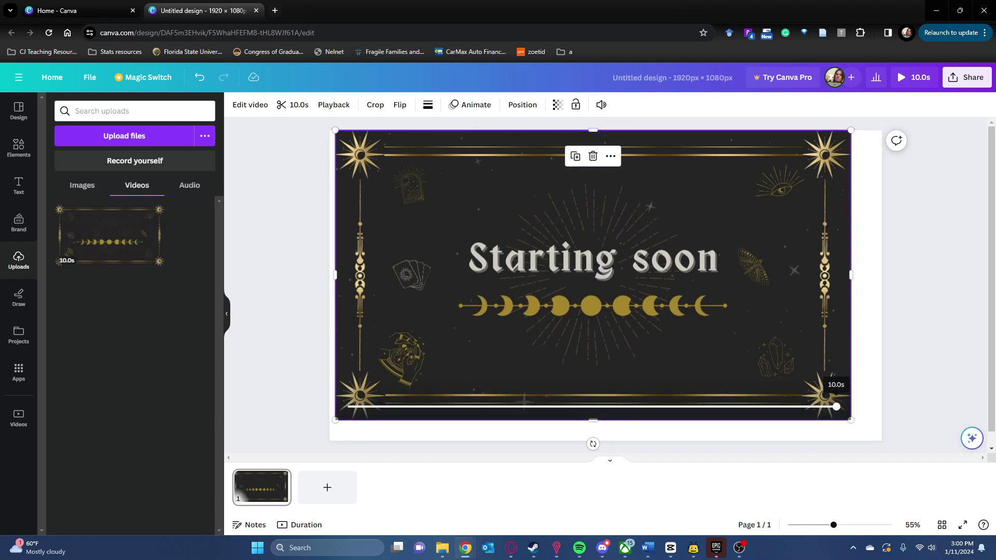
pyautogui.moveTo(851, 421); pyautogui.dragTo(878, 435)
pyautogui.moveTo(607, 282)
pyautogui.mouseDown()
pyautogui.moveTo(600, 288)
pyautogui.moveTo(611, 282)
pyautogui.mouseUp()
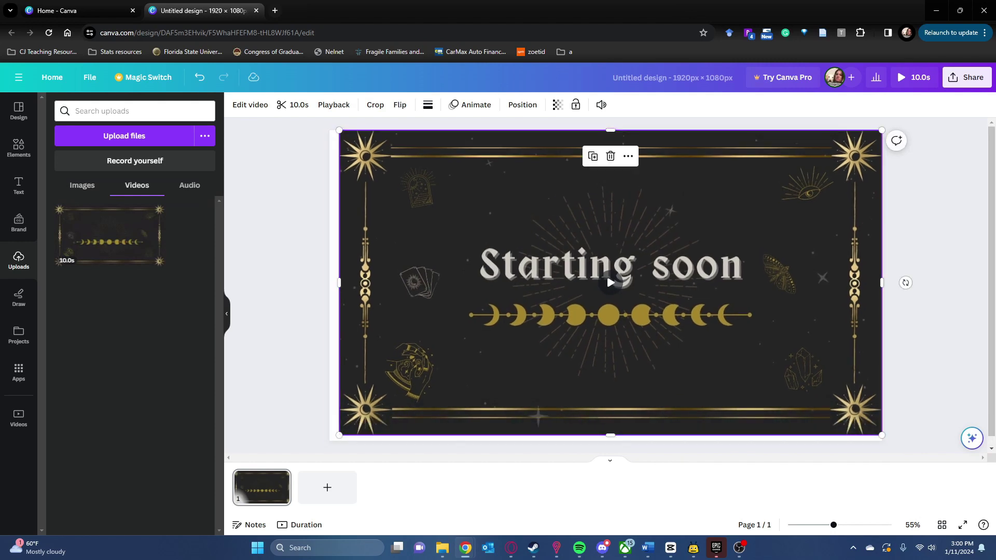
pyautogui.moveTo(339, 435); pyautogui.dragTo(323, 444)
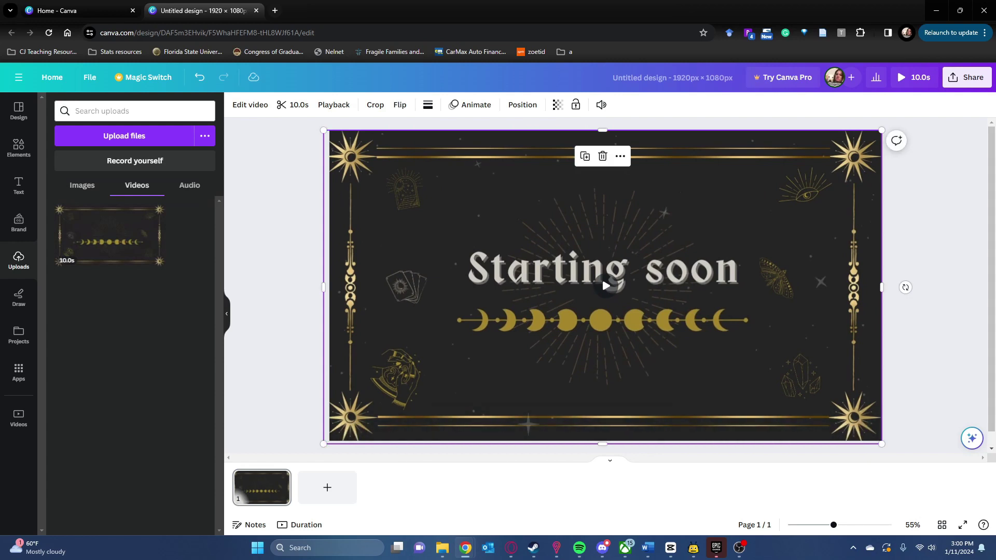
pyautogui.moveTo(602, 249)
pyautogui.mouseDown()
pyautogui.moveTo(614, 247)
pyautogui.moveTo(605, 246)
pyautogui.mouseUp()
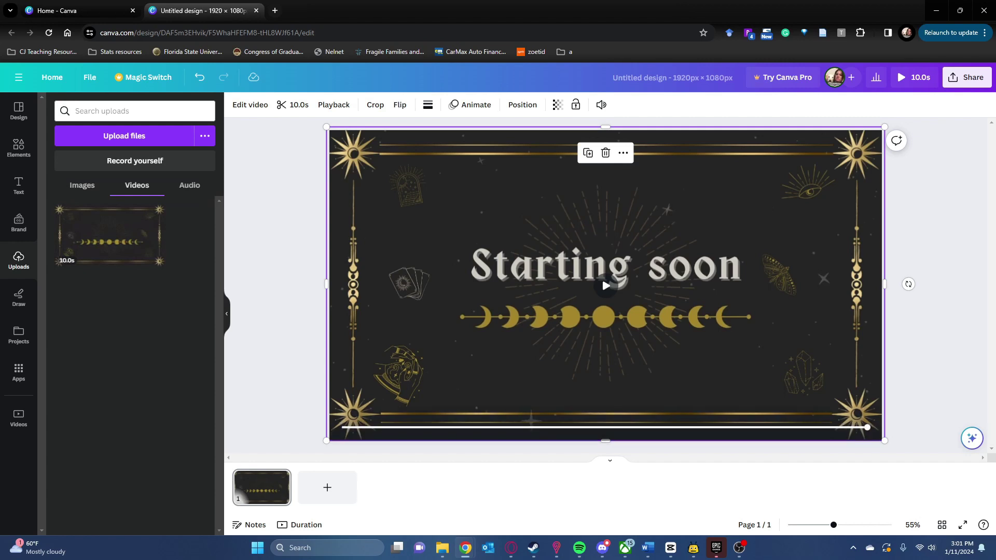
pyautogui.click(606, 286)
# Add a blank page, and duplicate the page with the "Starting soon" video
pyautogui.click(328, 488)
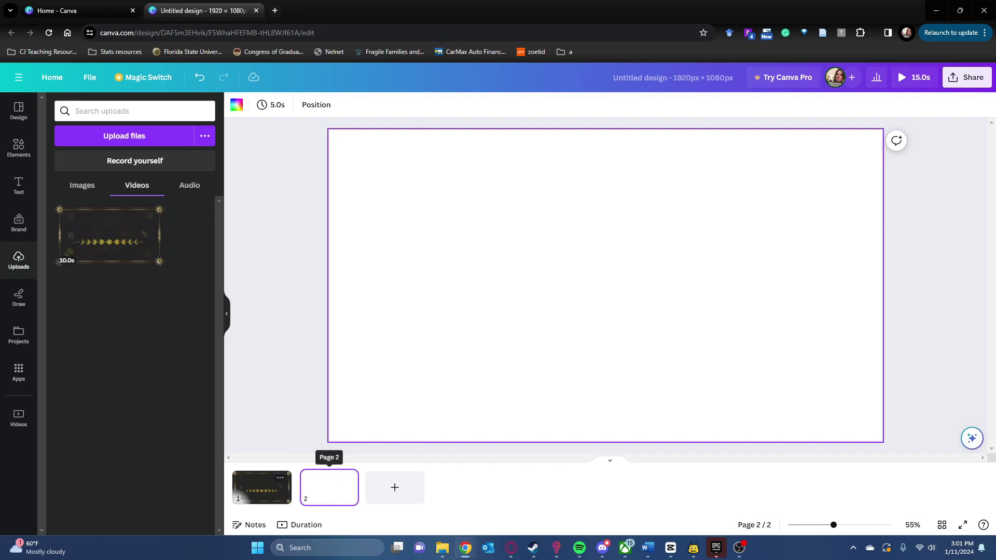
pyautogui.rightClick(260, 488)
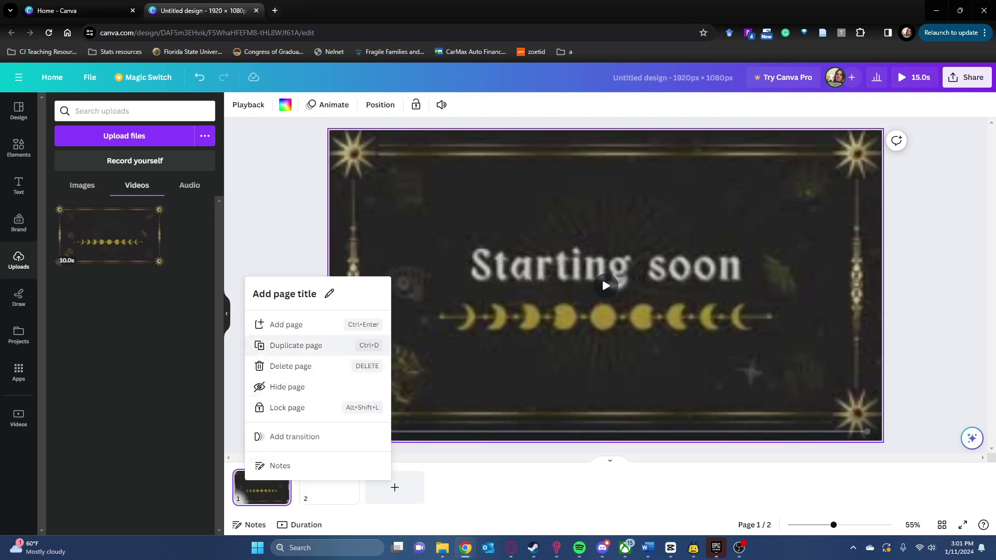
pyautogui.click(295, 345)
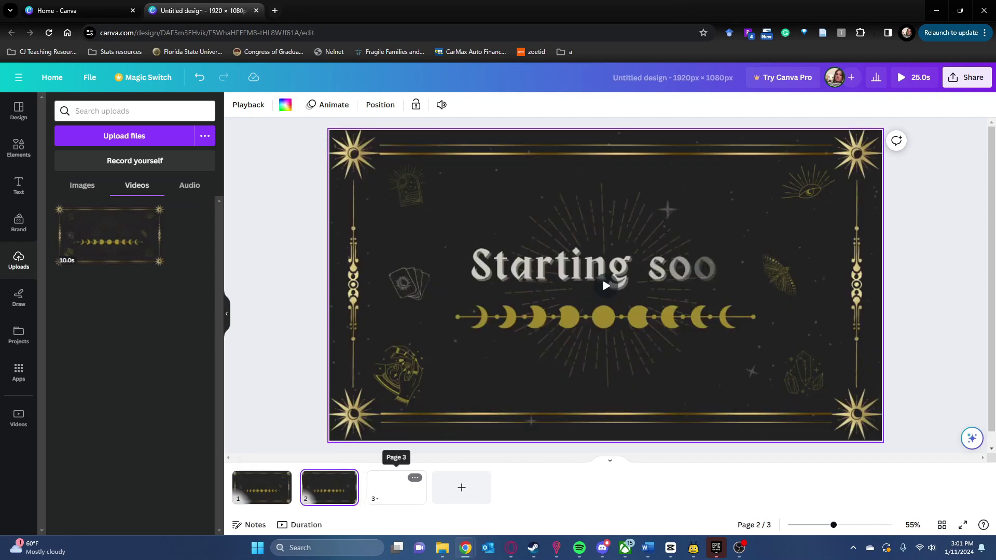
# Delete the blank third page
pyautogui.click(396, 488)
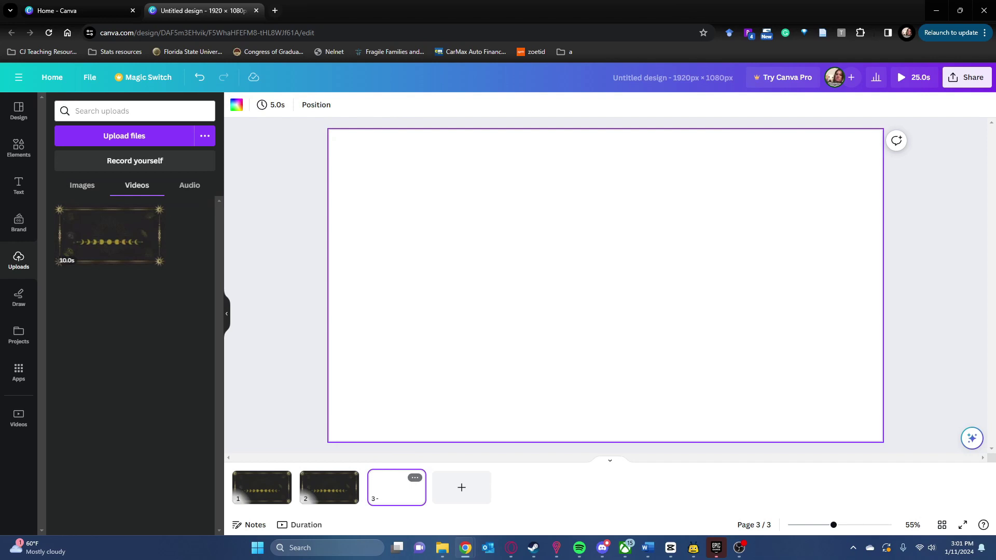
pyautogui.click(415, 478)
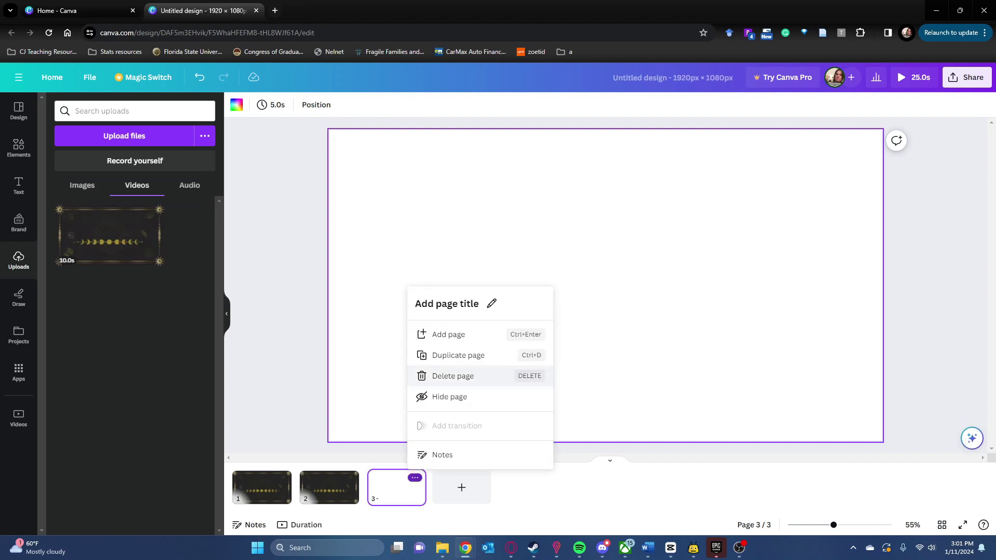
pyautogui.click(453, 376)
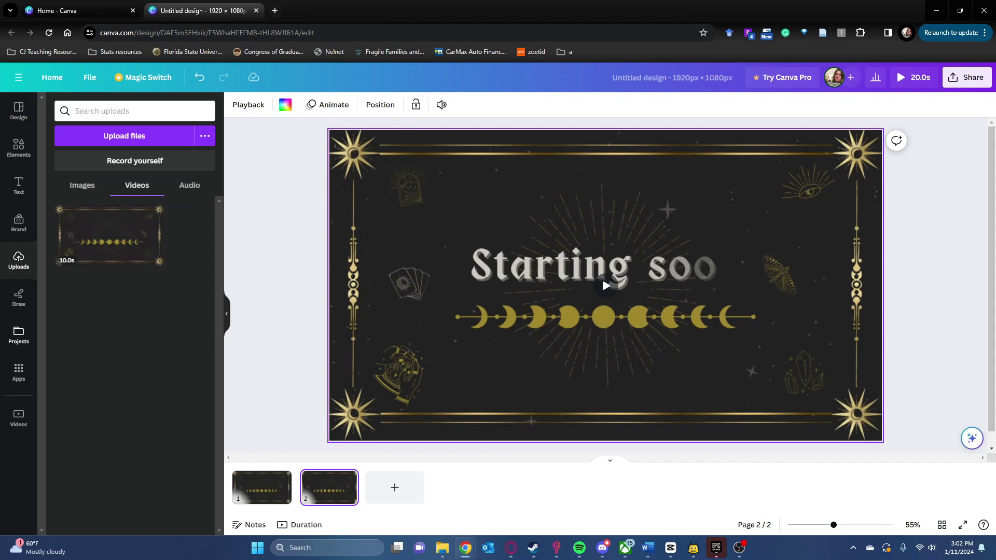
# Add a rounded square shape to page 2 and stretch it over the "Starting soon" text and the moon phases
pyautogui.click(18, 147)
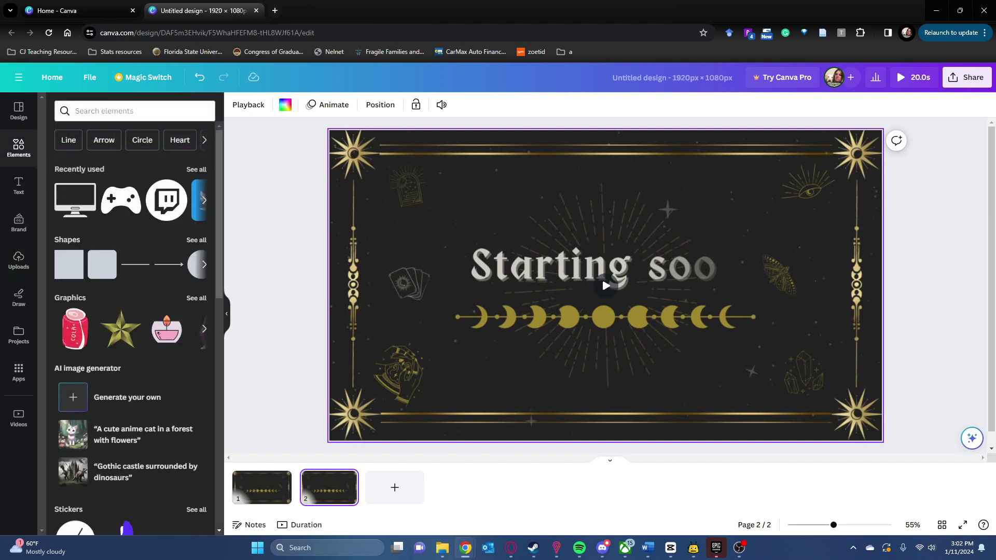
pyautogui.click(102, 265)
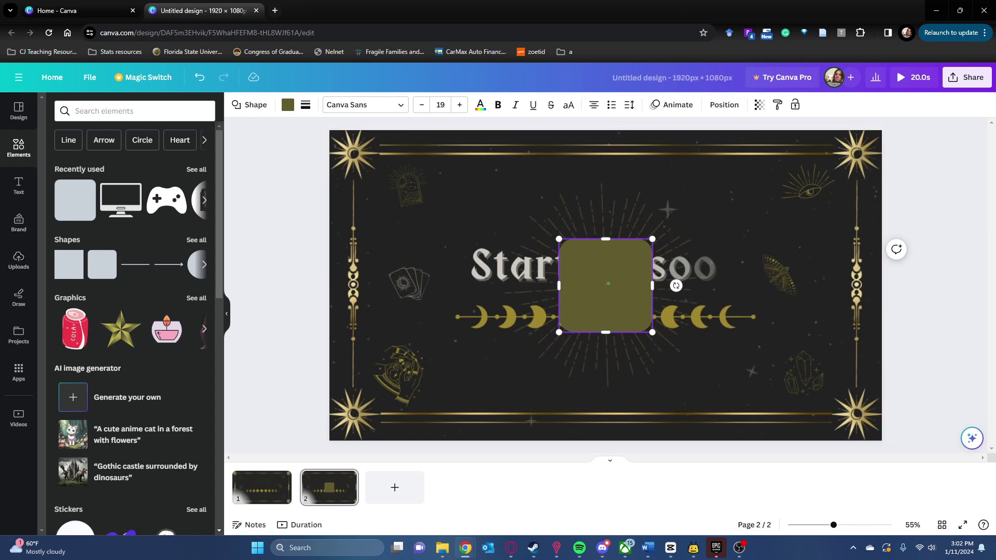
pyautogui.moveTo(559, 332); pyautogui.dragTo(444, 331)
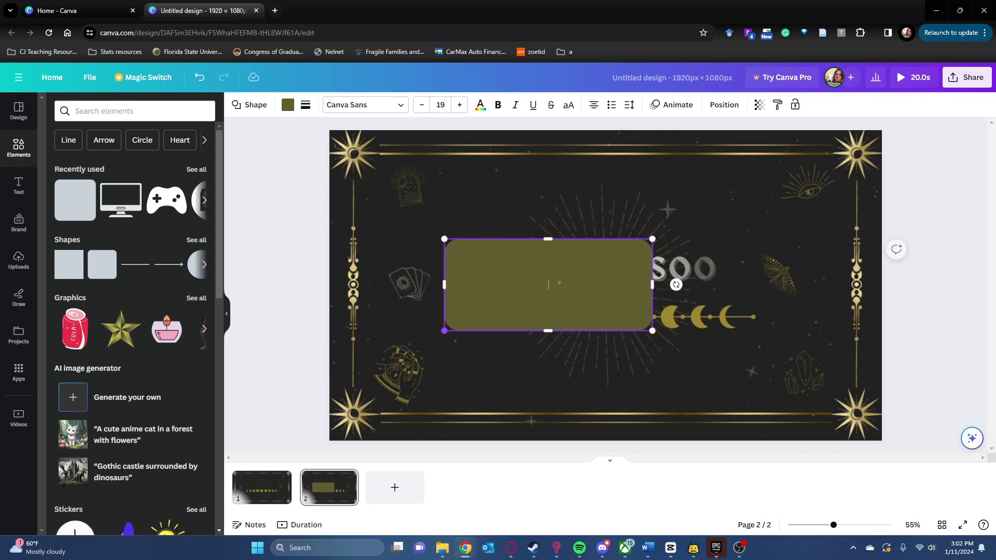
pyautogui.moveTo(652, 331); pyautogui.dragTo(760, 336)
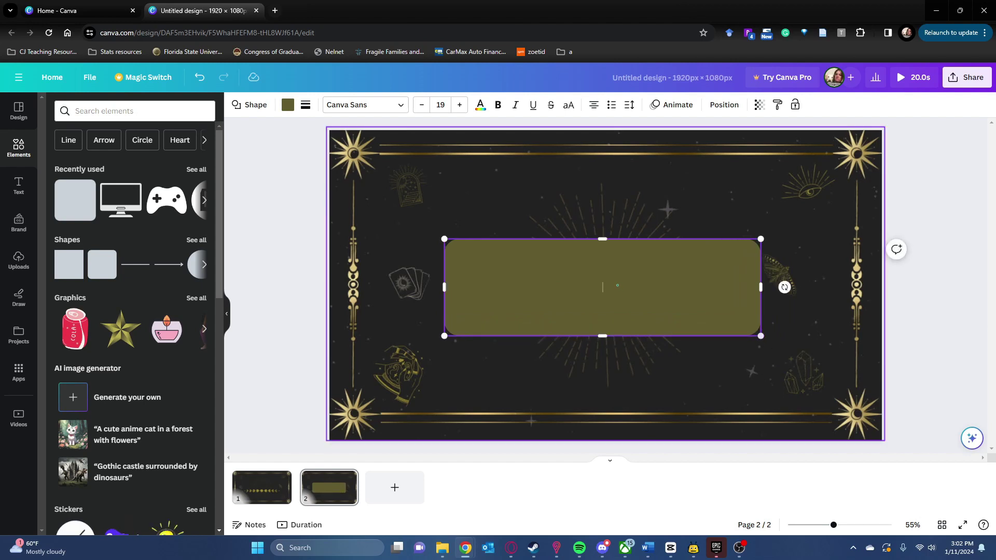
pyautogui.doubleClick(617, 285)
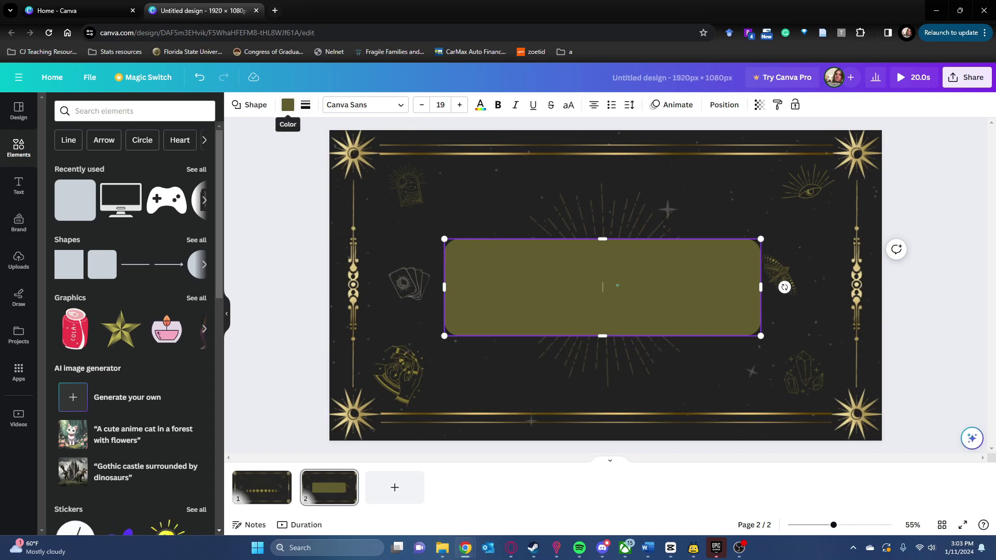
# Recolor the rounded rectangle to #222222 by sampling the video's dark background with the color picker
pyautogui.click(288, 105)
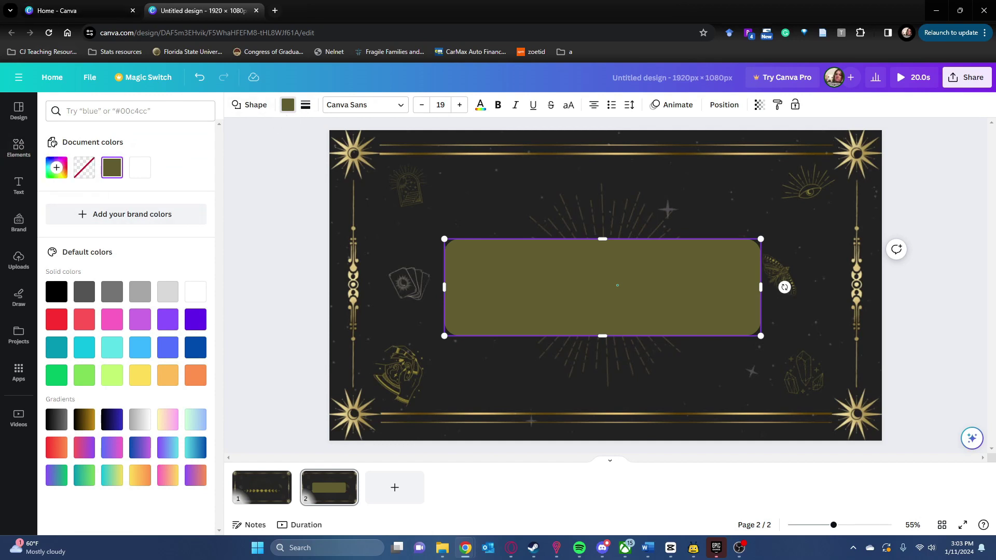
pyautogui.click(56, 167)
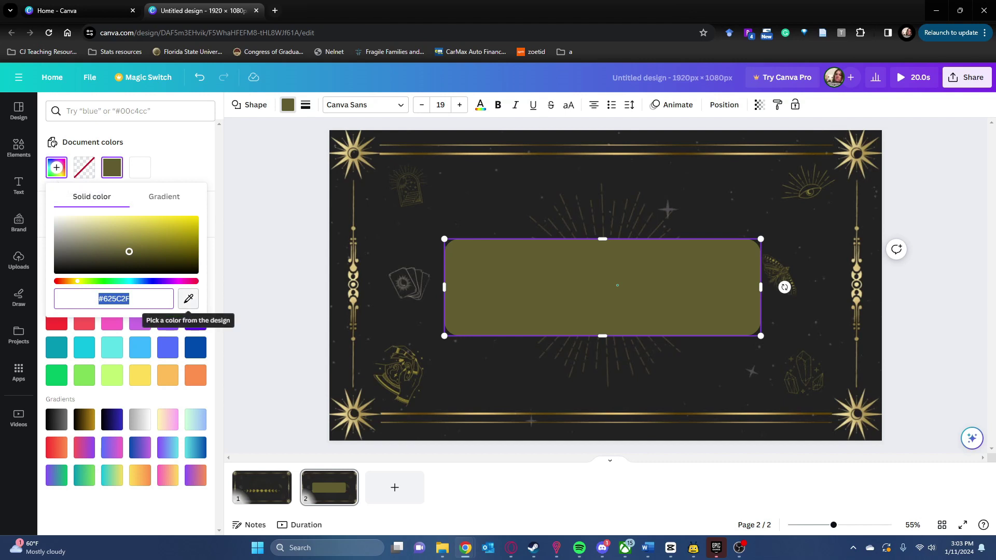
pyautogui.click(189, 299)
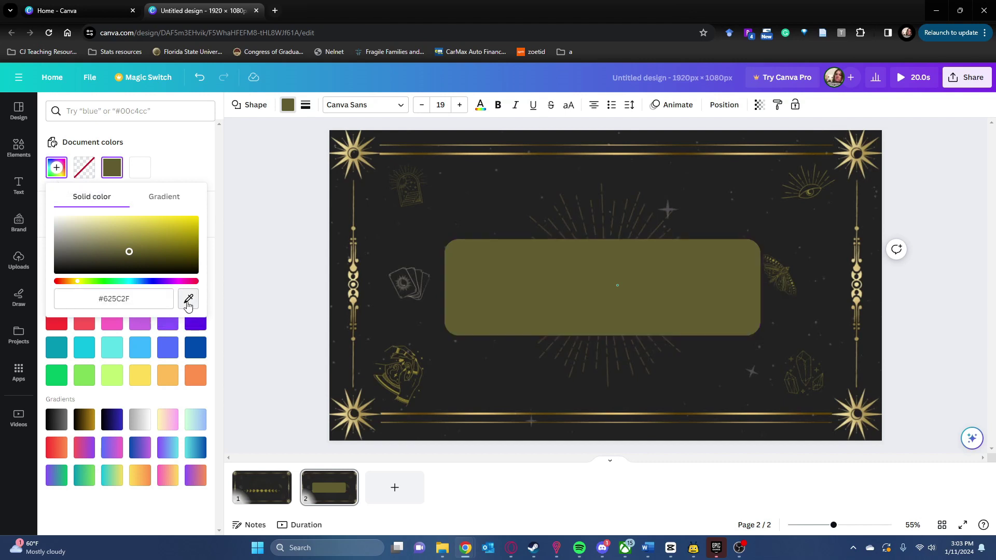
pyautogui.click(470, 370)
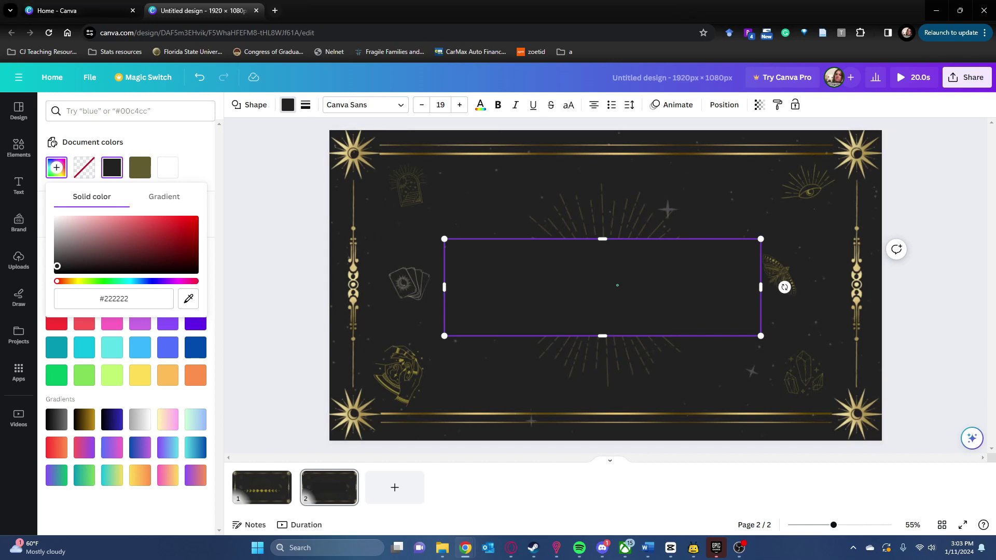
pyautogui.press('Escape')
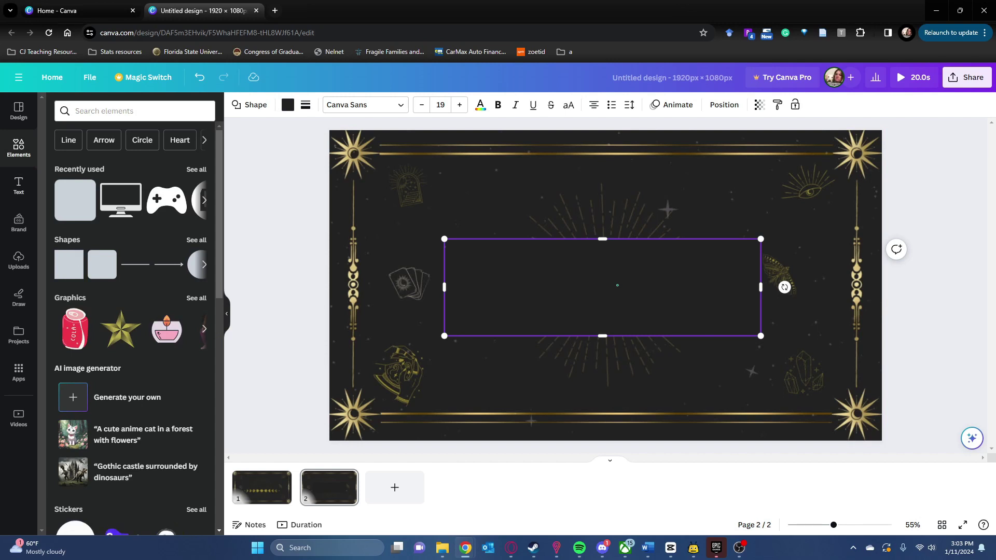
# Add a text box reading "SOCIALS" to page 2 and place it near the top center, just below the gold border
pyautogui.click(18, 186)
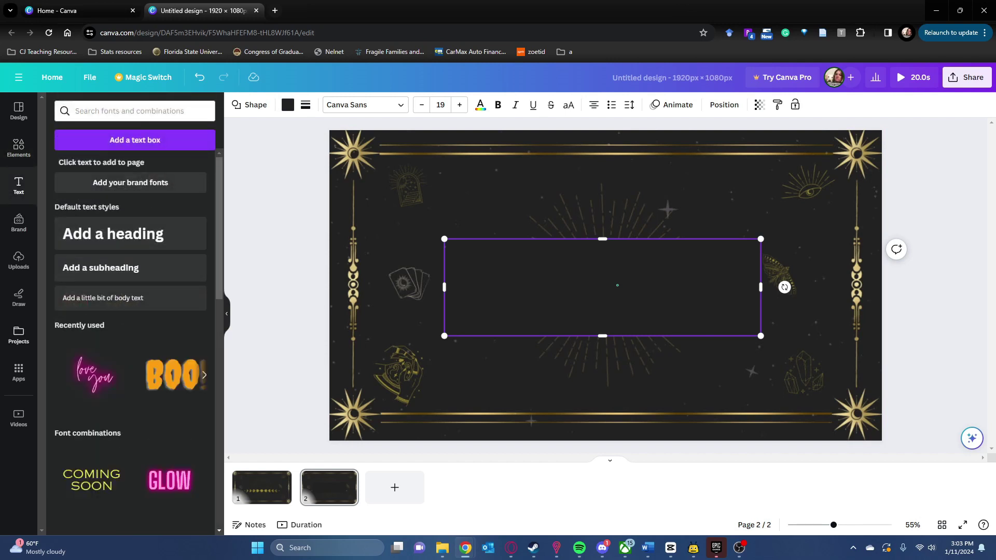
pyautogui.click(130, 111)
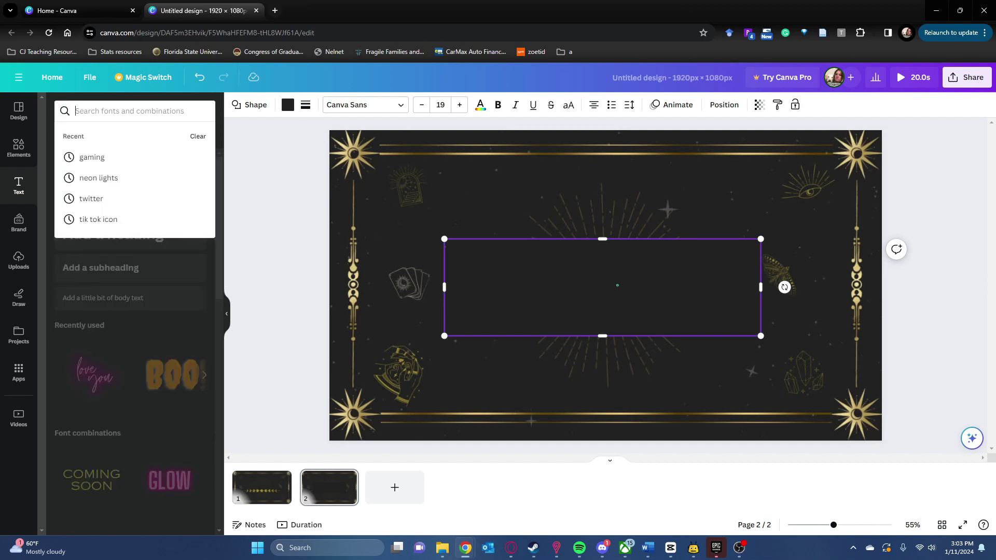
pyautogui.click(601, 276)
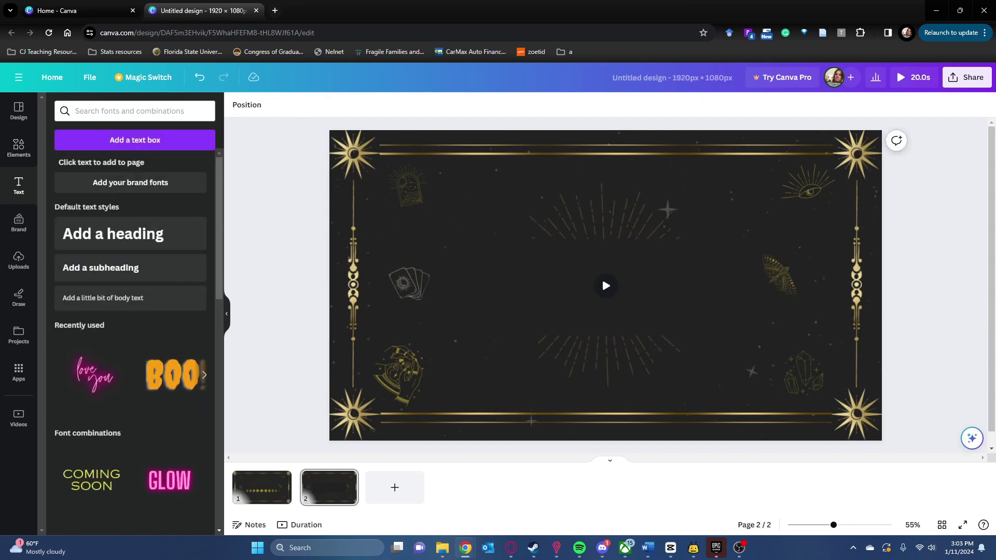
pyautogui.press('t')
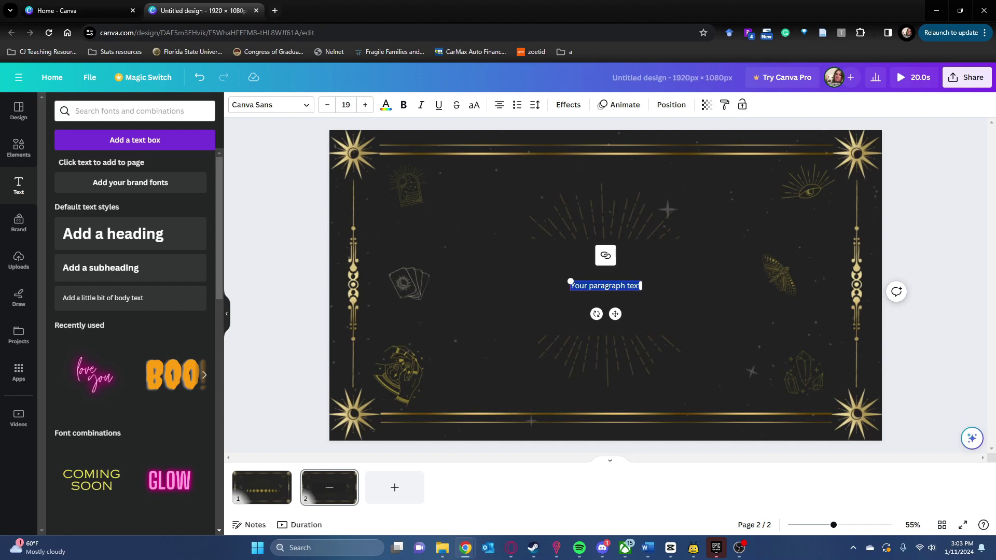
pyautogui.write('SOCIALS')
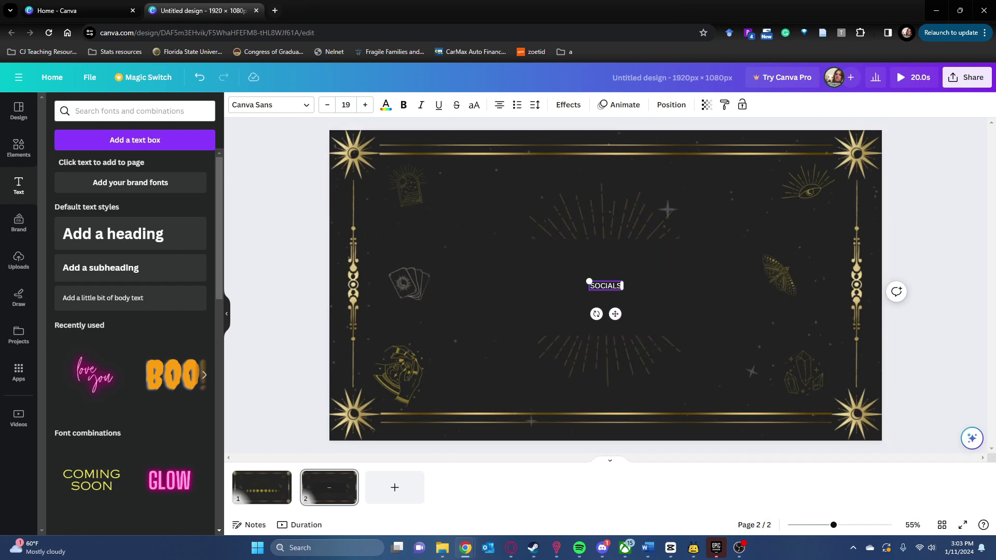
pyautogui.moveTo(615, 314); pyautogui.dragTo(616, 189)
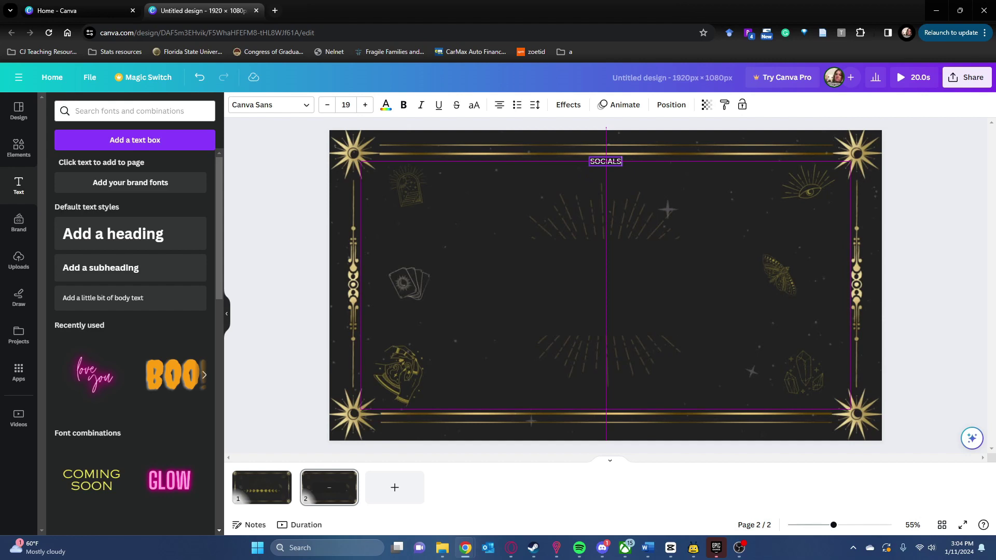
pyautogui.moveTo(616, 190); pyautogui.dragTo(613, 200)
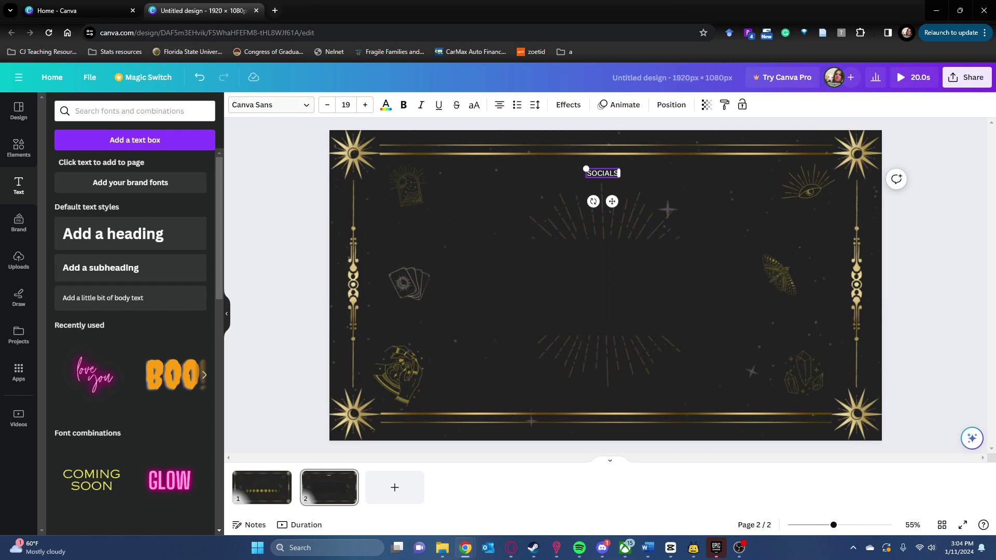
# Try Libre Baskerville and Abstracted Dream on the "SOCIALS" title, and settle on the Old Standard font
pyautogui.click(271, 105)
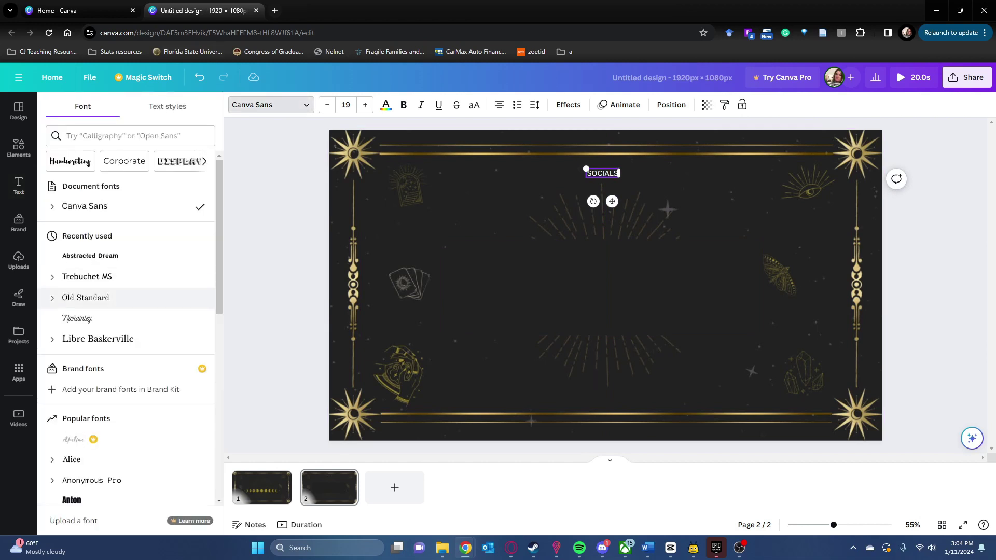
pyautogui.click(98, 338)
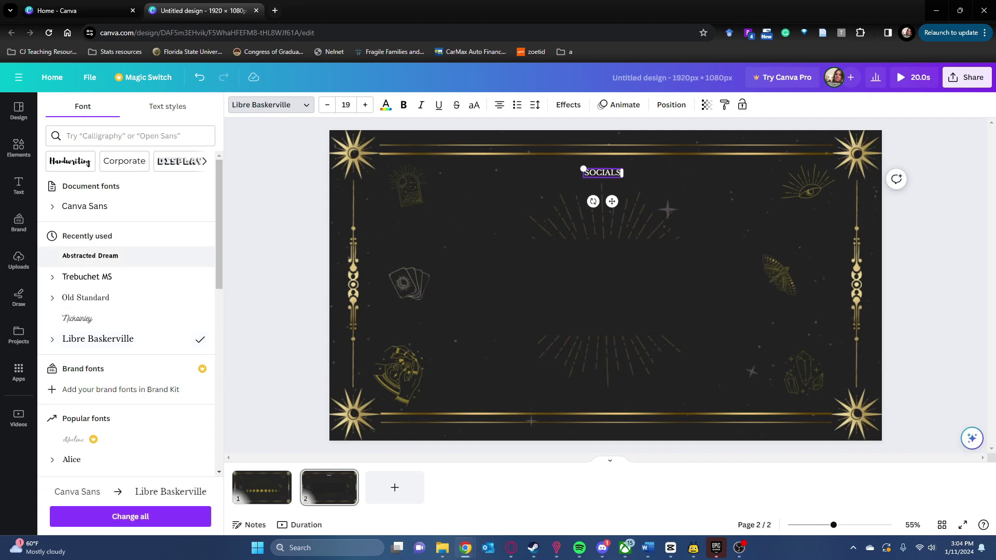
pyautogui.click(90, 256)
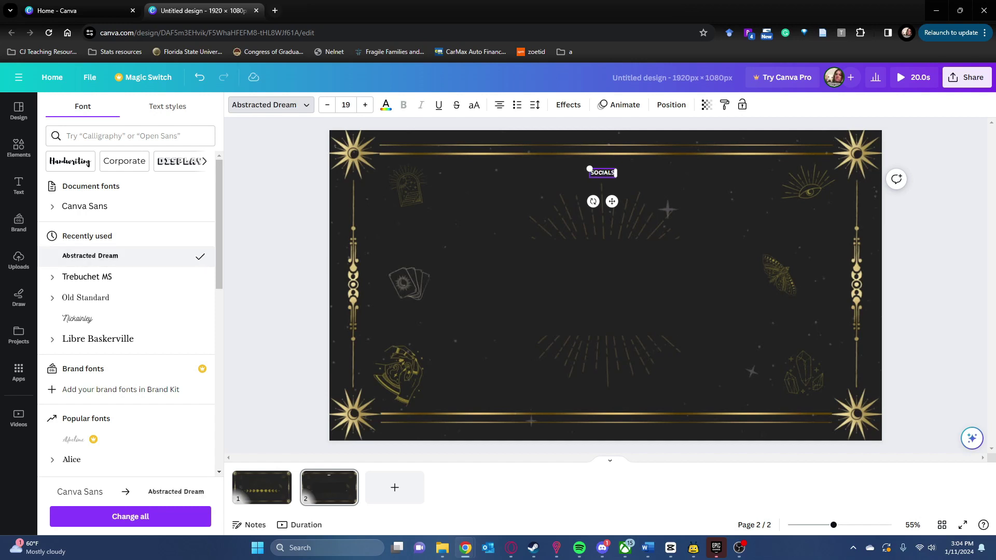
pyautogui.click(86, 298)
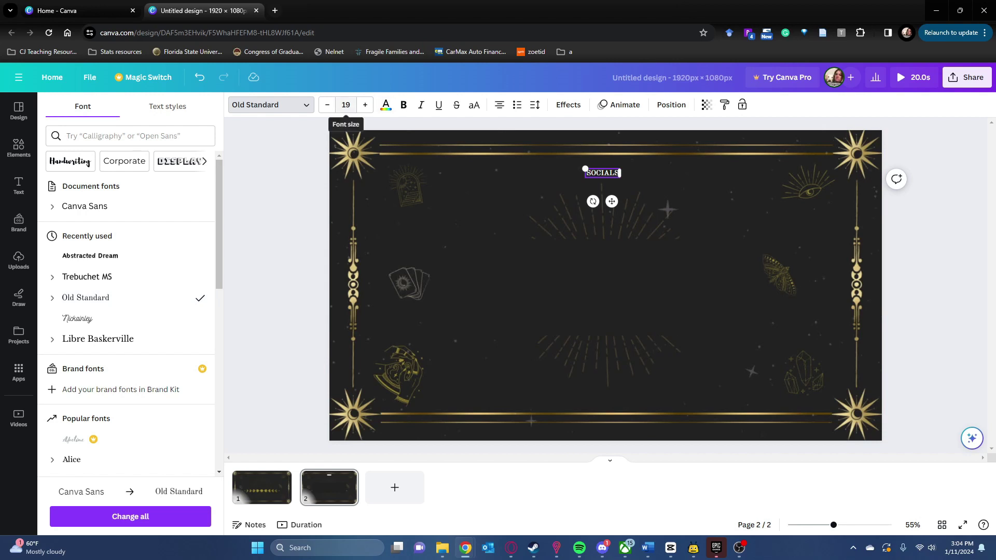
# Increase the "SOCIALS" title's font size to 41 and underline it
pyautogui.click(366, 105)
pyautogui.click(365, 105)
pyautogui.hotkey('ctrl', 'shift', '.')
pyautogui.hotkey('ctrl', 'shift', '.')
pyautogui.hotkey('ctrl', 'shift', '.')
pyautogui.hotkey('ctrl', 'shift', '.')
pyautogui.hotkey('ctrl', 'shift', '.')
pyautogui.hotkey('ctrl', 'shift', '.')
pyautogui.hotkey('ctrl', 'shift', '.')
pyautogui.hotkey('ctrl', 'shift', '.')
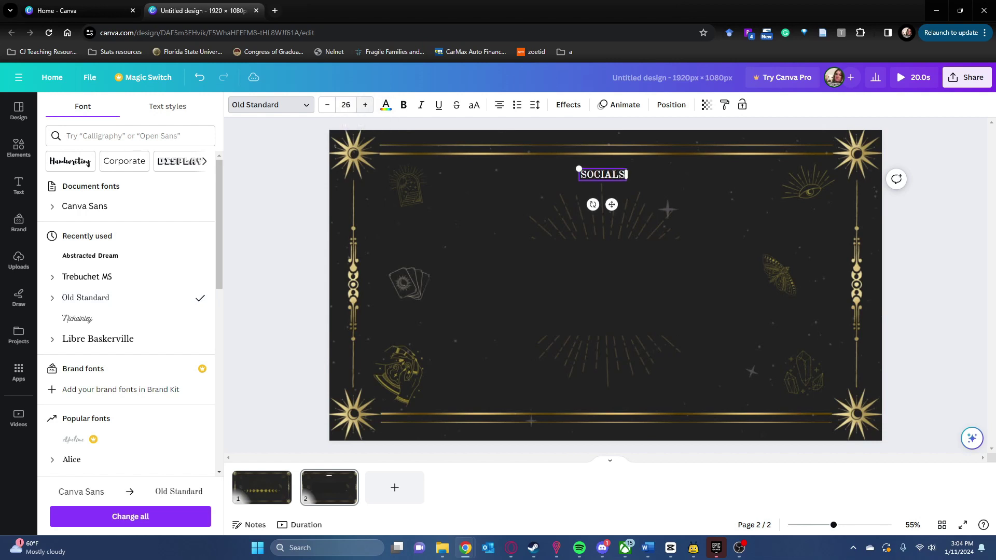
pyautogui.hotkey('ctrl', 'shift', '.')
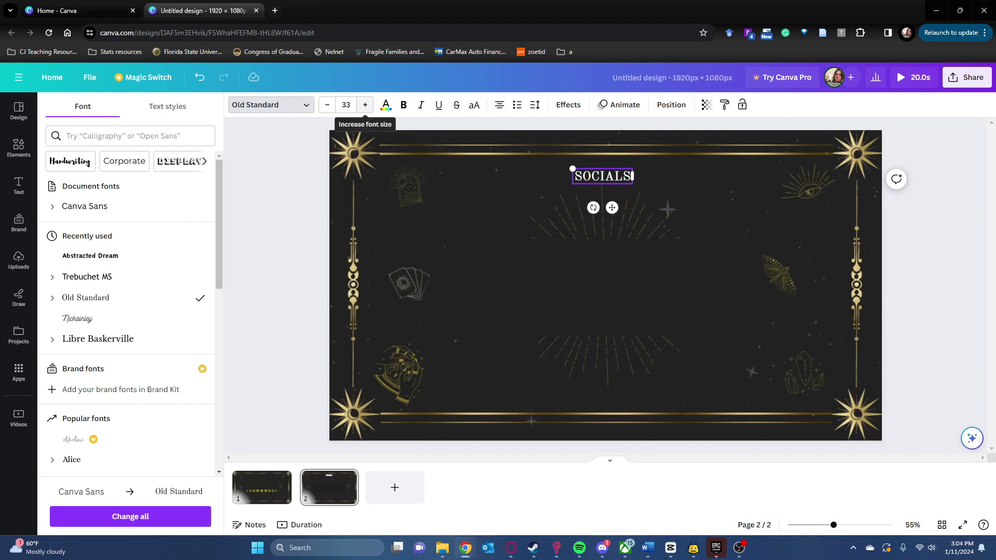
pyautogui.click(365, 104)
pyautogui.click(366, 104)
pyautogui.click(366, 104)
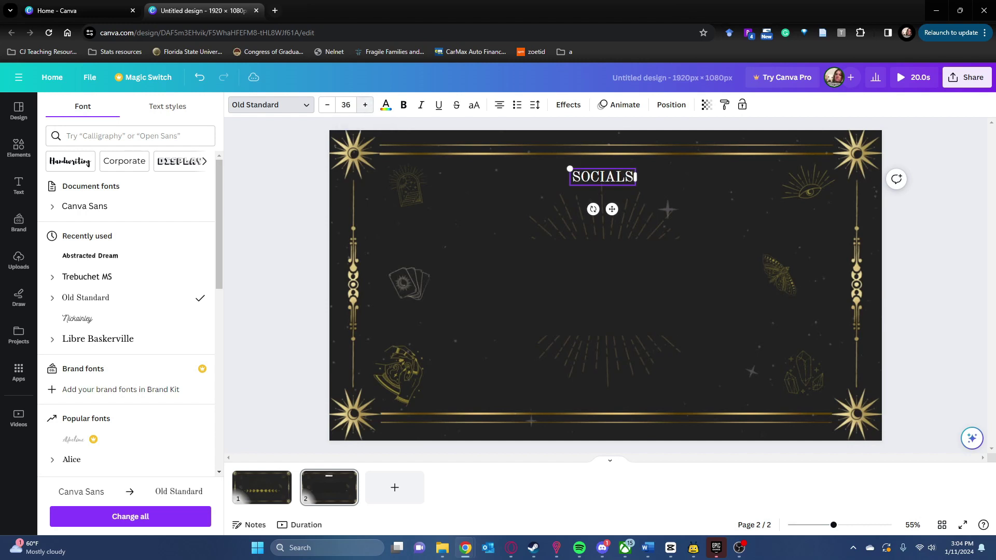
pyautogui.click(366, 104)
pyautogui.click(366, 105)
pyautogui.click(366, 104)
pyautogui.click(366, 104)
pyautogui.click(365, 105)
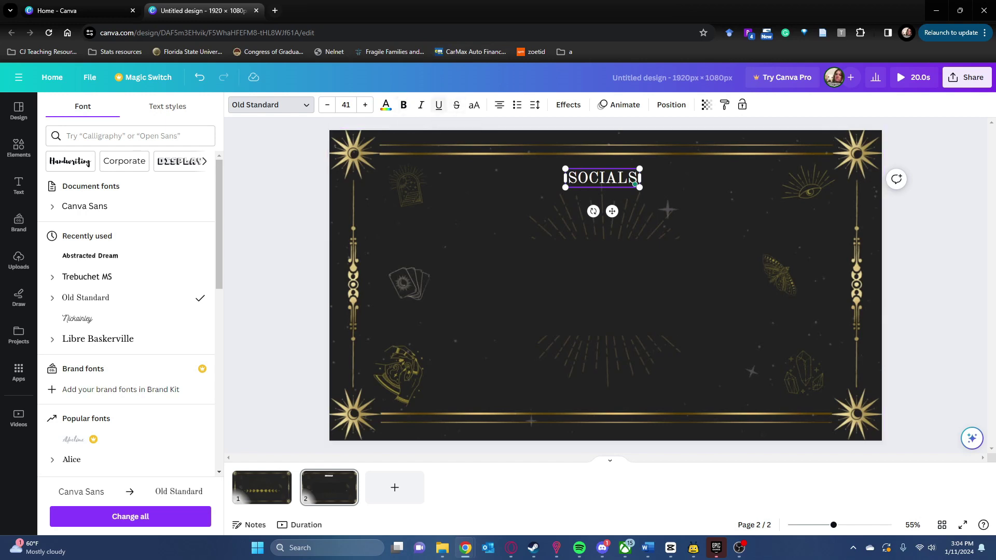
pyautogui.click(438, 104)
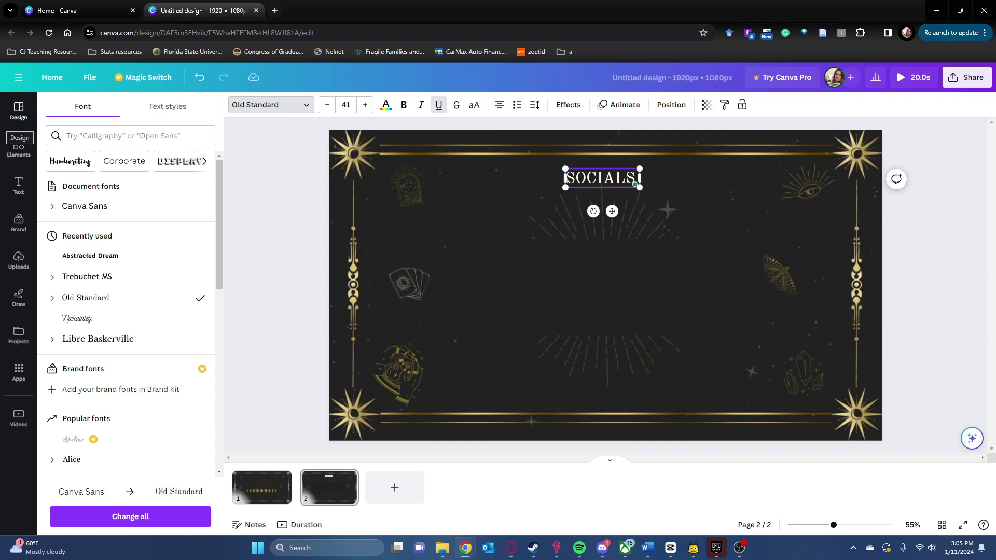
# Insert the uploaded dark QR code image on page 2 and shift it slightly down below the "SOCIALS" title
pyautogui.click(19, 186)
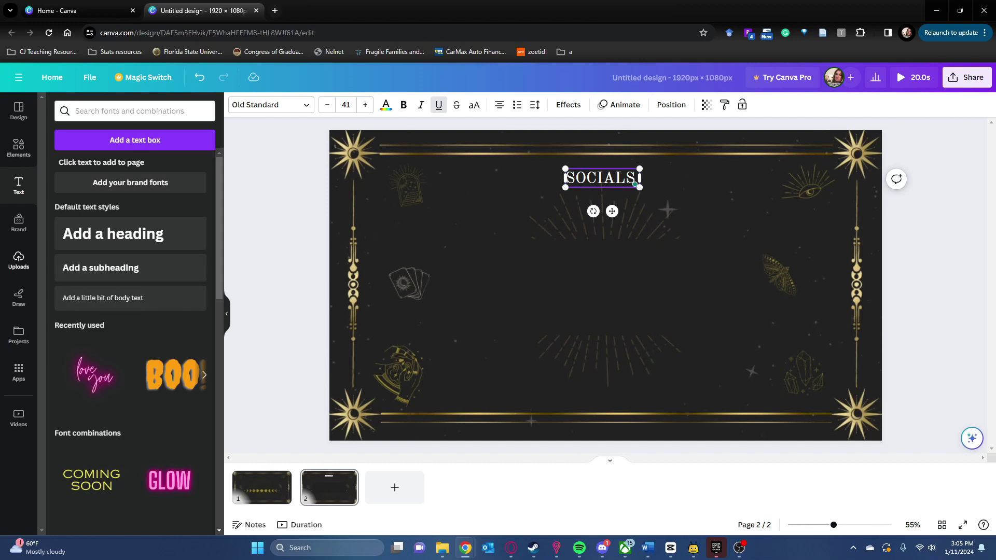
pyautogui.click(19, 259)
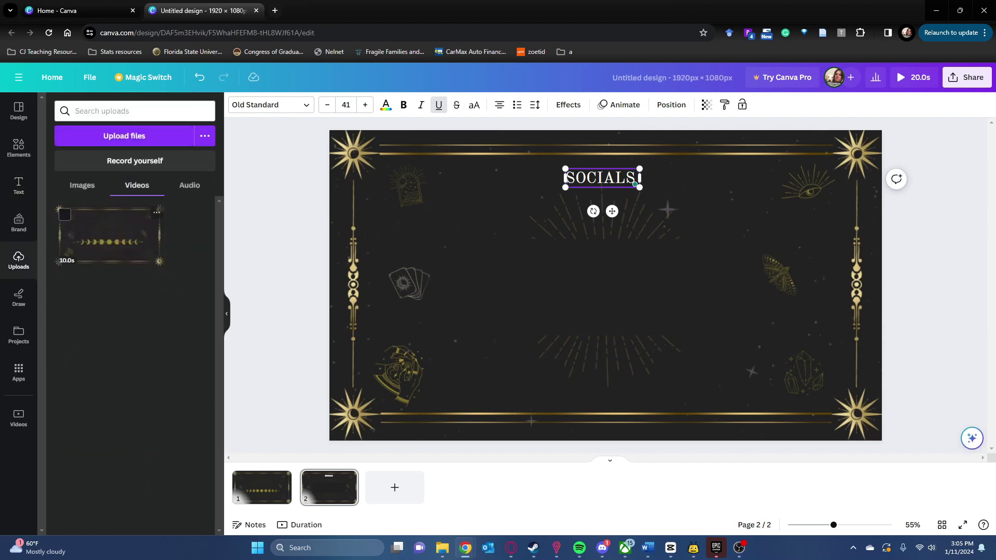
pyautogui.click(82, 185)
pyautogui.scroll(-1, 78, 312)
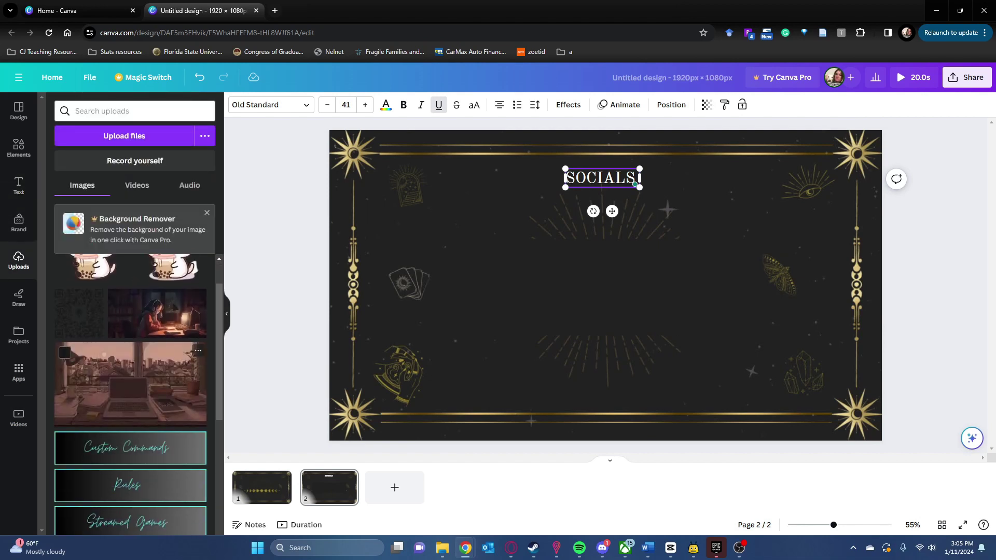
pyautogui.click(79, 314)
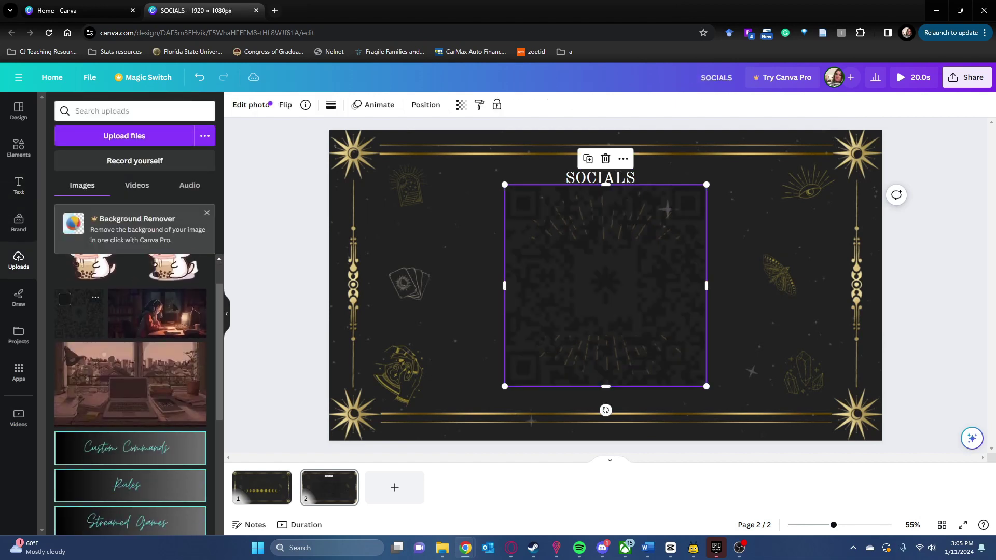
pyautogui.moveTo(606, 286); pyautogui.dragTo(606, 292)
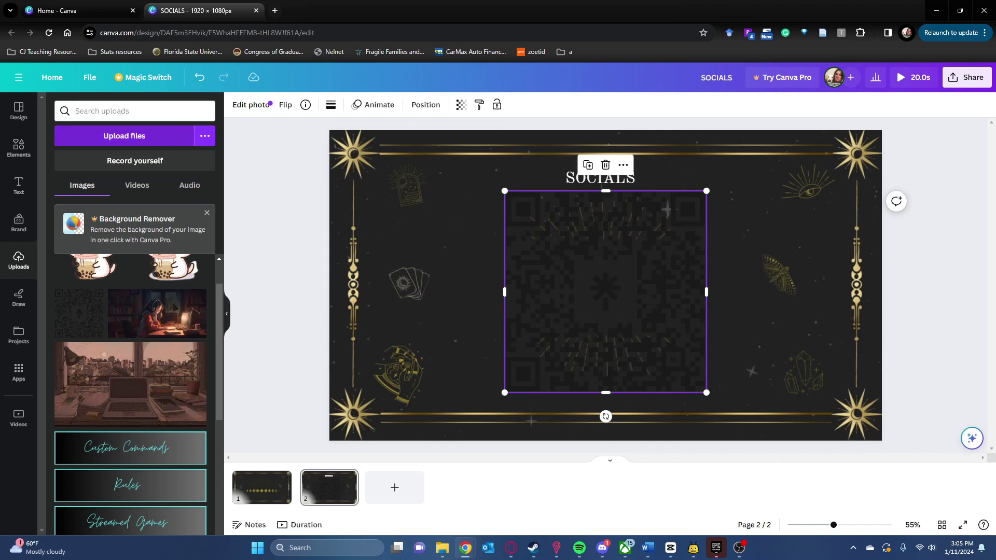
pyautogui.click(461, 104)
pyautogui.click(461, 104)
pyautogui.click(602, 276)
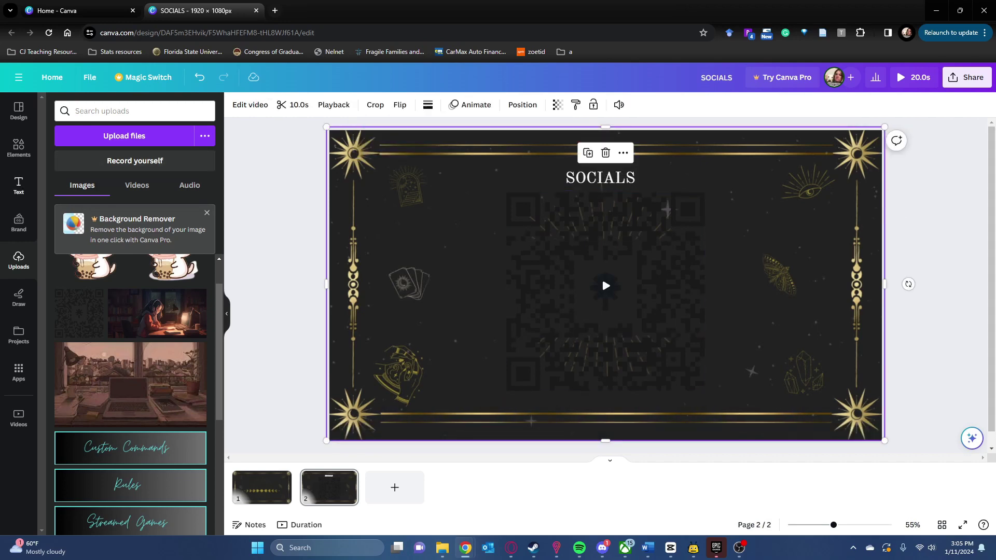
# Add a white square stretched over the QR code, about 687 by 702 px, and send it backward behind the code
pyautogui.click(19, 146)
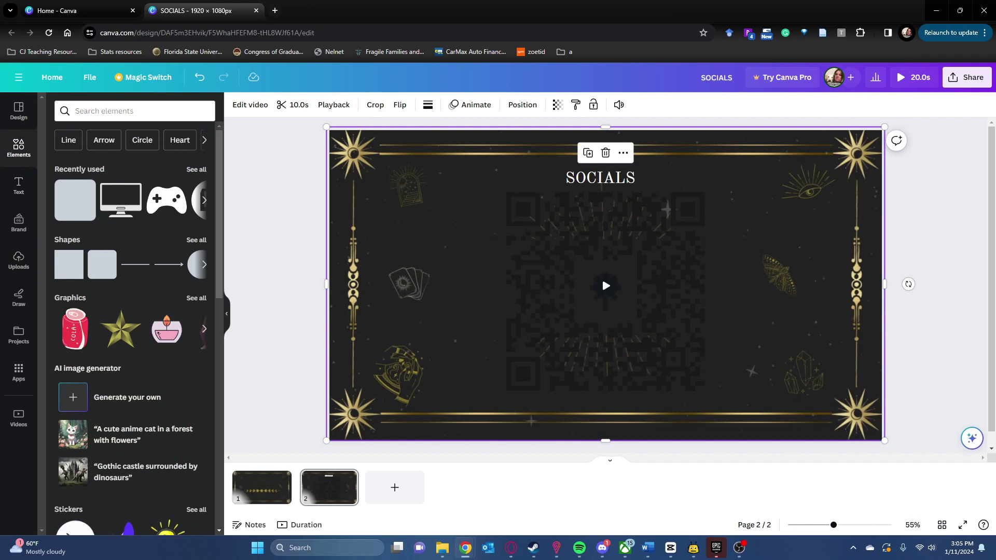
pyautogui.click(73, 262)
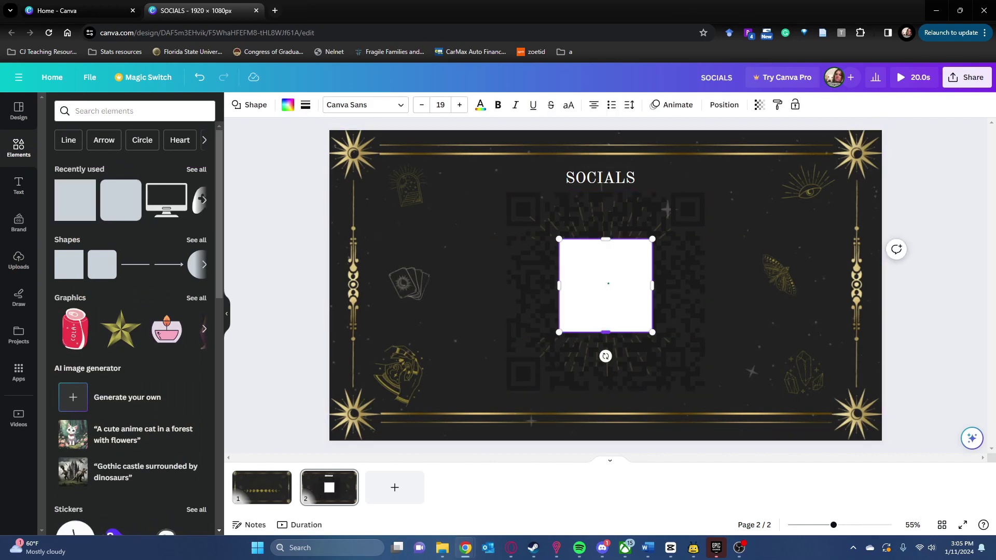
pyautogui.moveTo(559, 333); pyautogui.dragTo(509, 393)
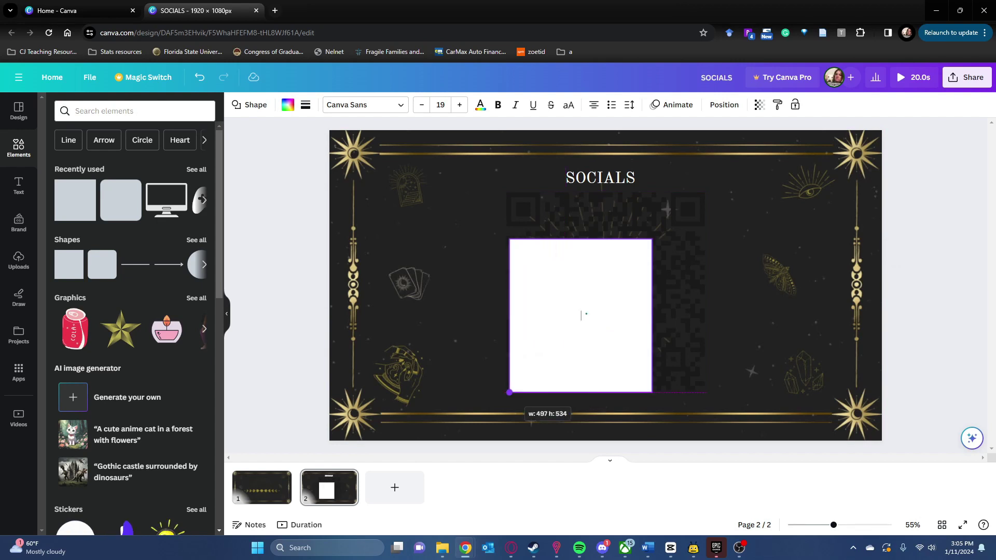
pyautogui.moveTo(652, 393); pyautogui.dragTo(707, 393)
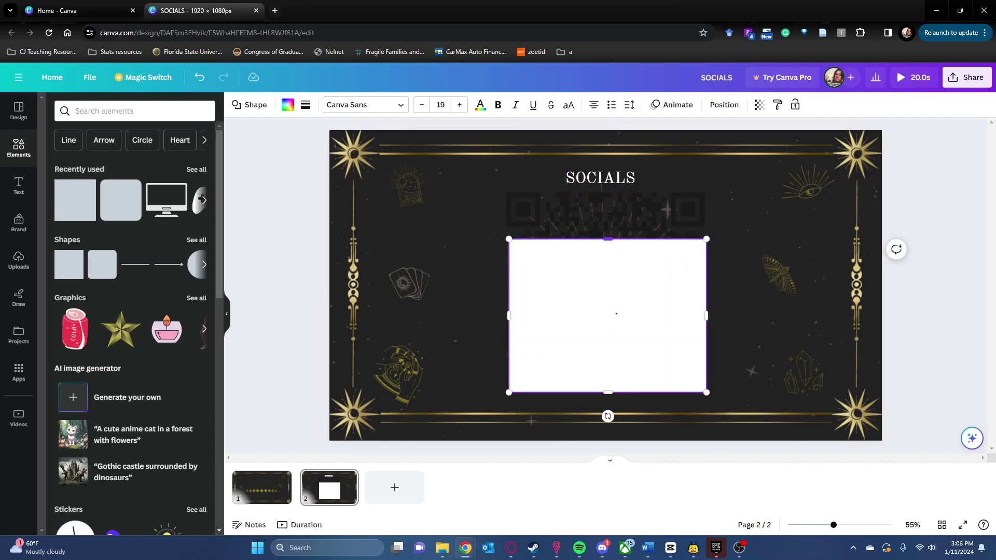
pyautogui.moveTo(608, 239); pyautogui.dragTo(608, 191)
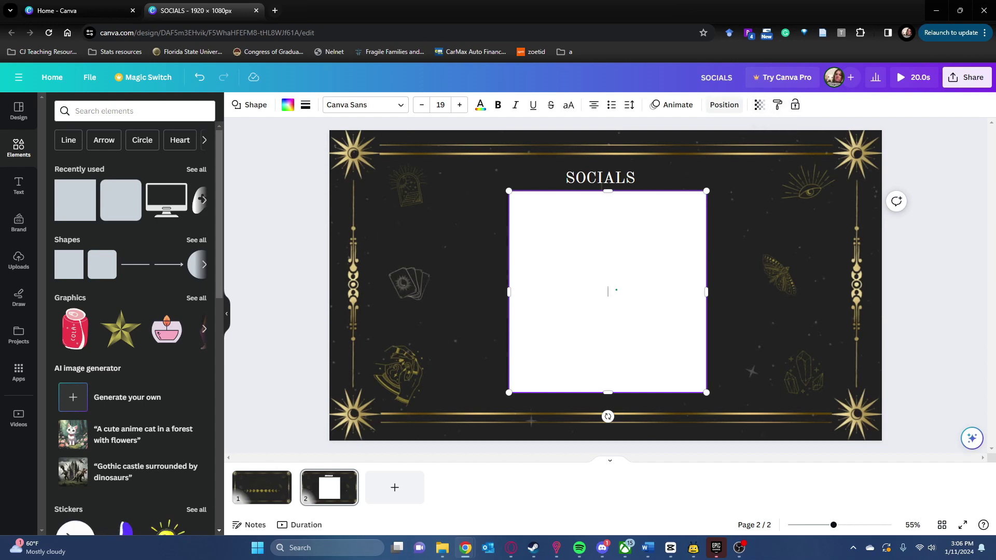
pyautogui.click(724, 105)
pyautogui.click(166, 132)
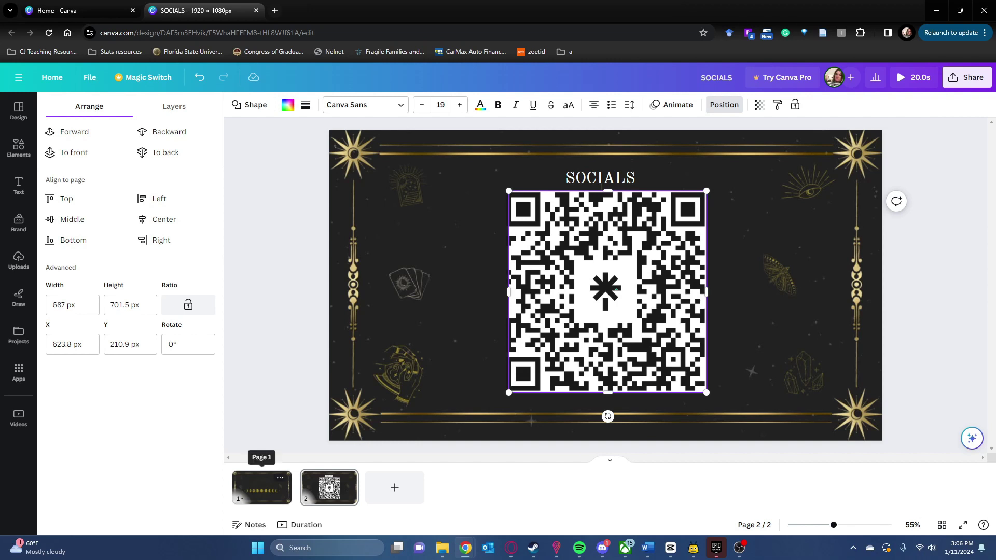
# Duplicate the "Starting soon" page 1 and move the copy to the end as page 3
pyautogui.click(280, 478)
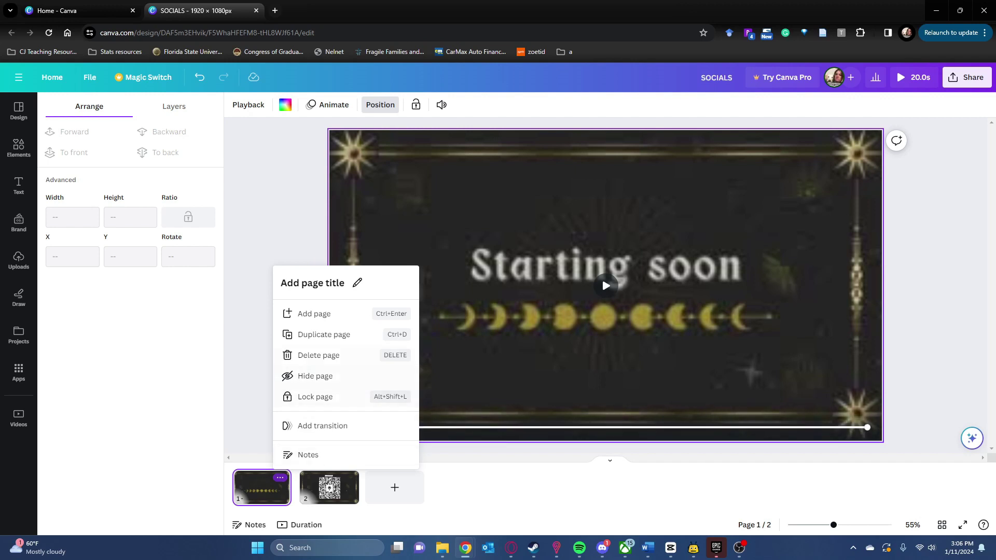
pyautogui.click(323, 334)
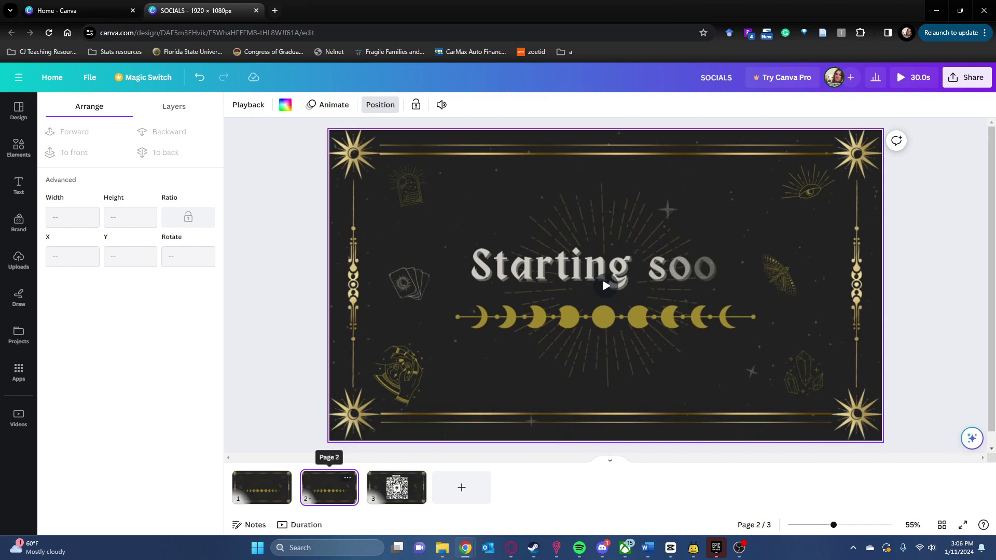
pyautogui.moveTo(329, 487); pyautogui.dragTo(339, 488)
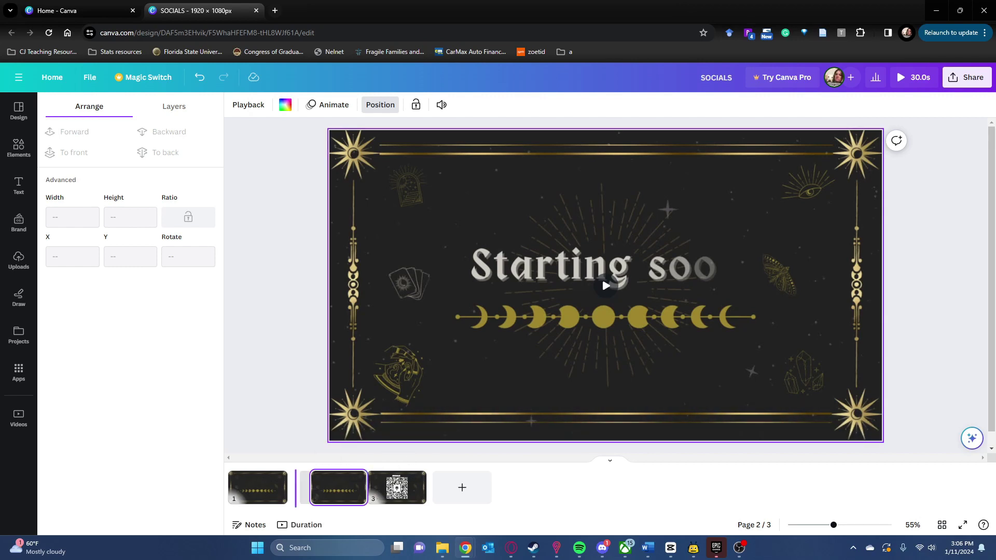
pyautogui.moveTo(338, 488); pyautogui.dragTo(415, 487)
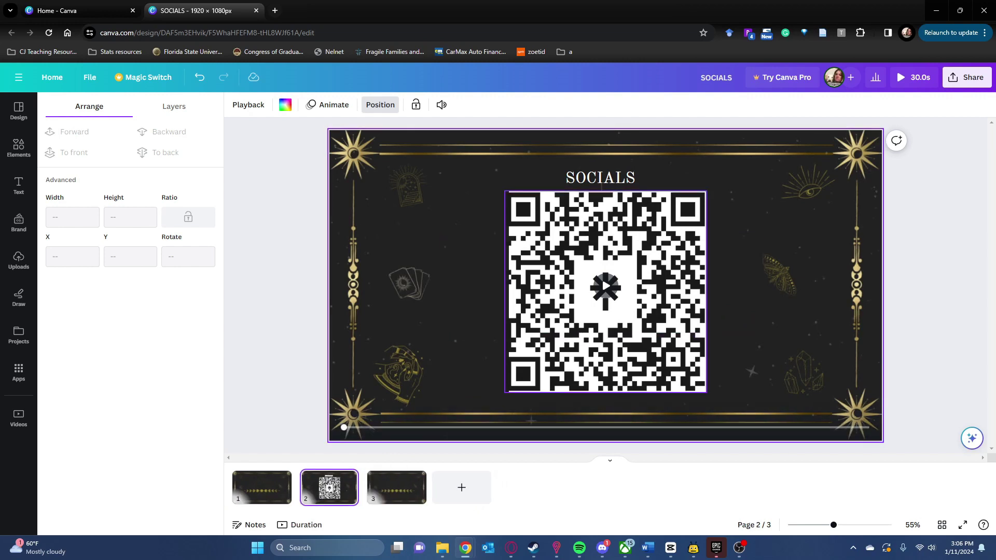
# Align the QR code horizontally with the white square on page 2, and open page 3
pyautogui.click(606, 290)
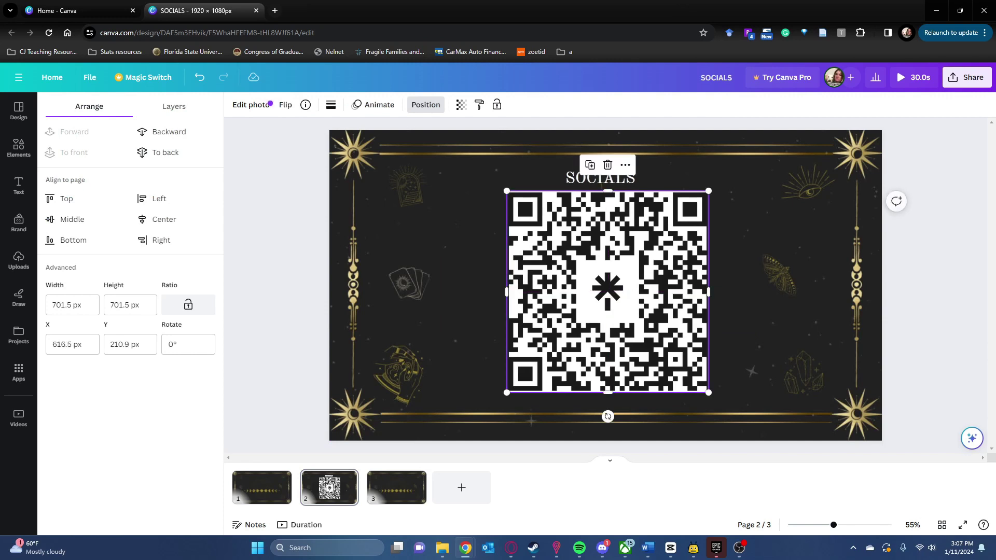
pyautogui.click(425, 105)
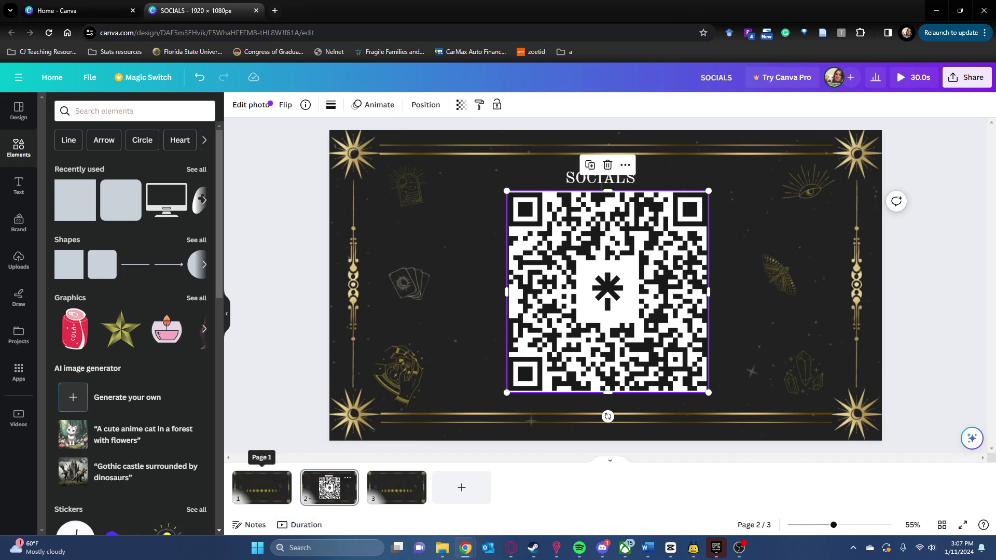
pyautogui.click(397, 488)
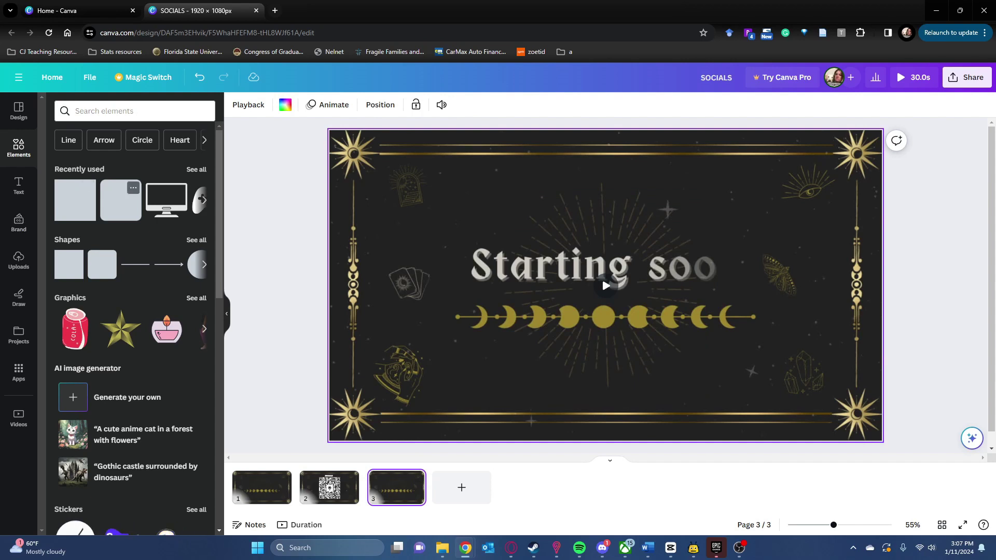
# Add a rounded square on page 3, stretch it over the "Starting soon" text and moon phases, and recolor it to the dark background color
pyautogui.click(125, 197)
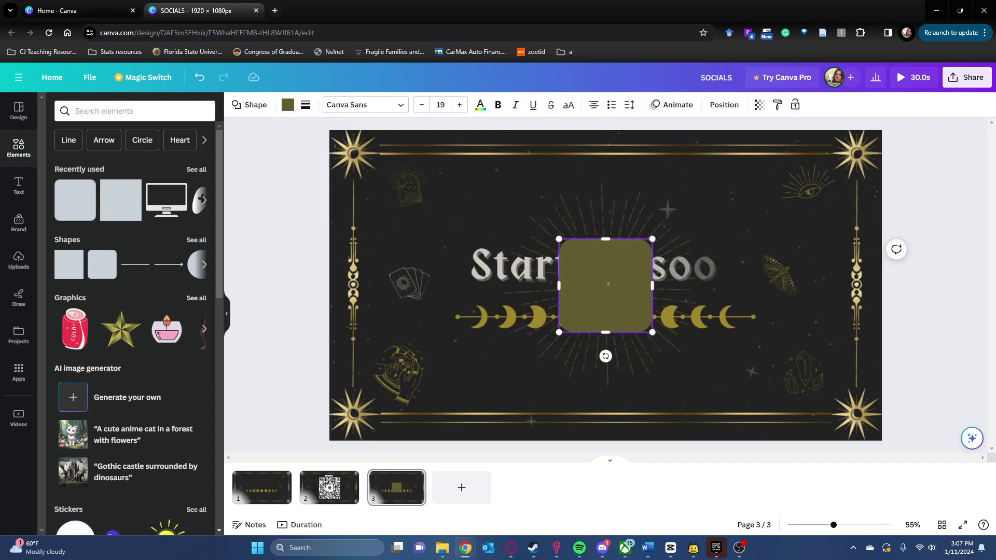
pyautogui.moveTo(559, 332); pyautogui.dragTo(466, 347)
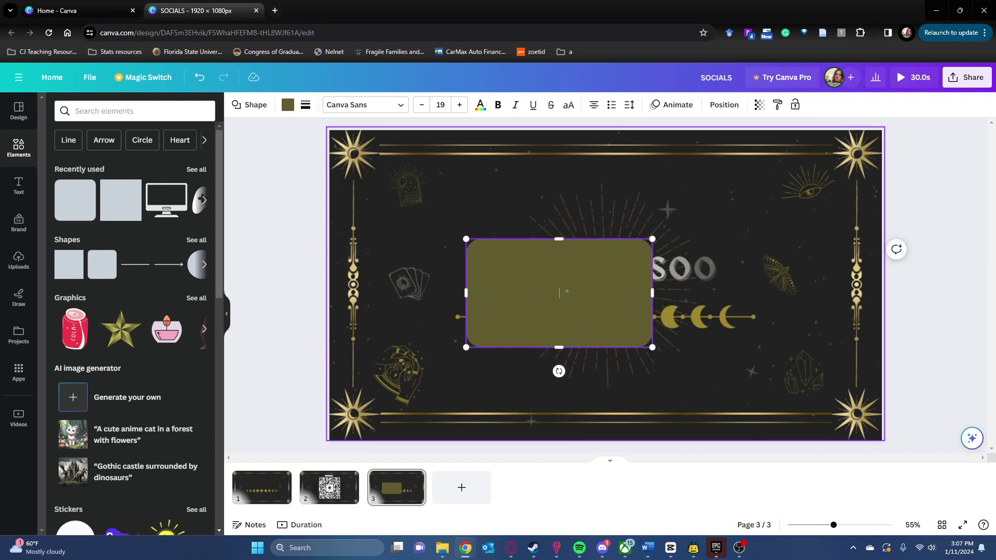
pyautogui.moveTo(652, 347); pyautogui.dragTo(746, 350)
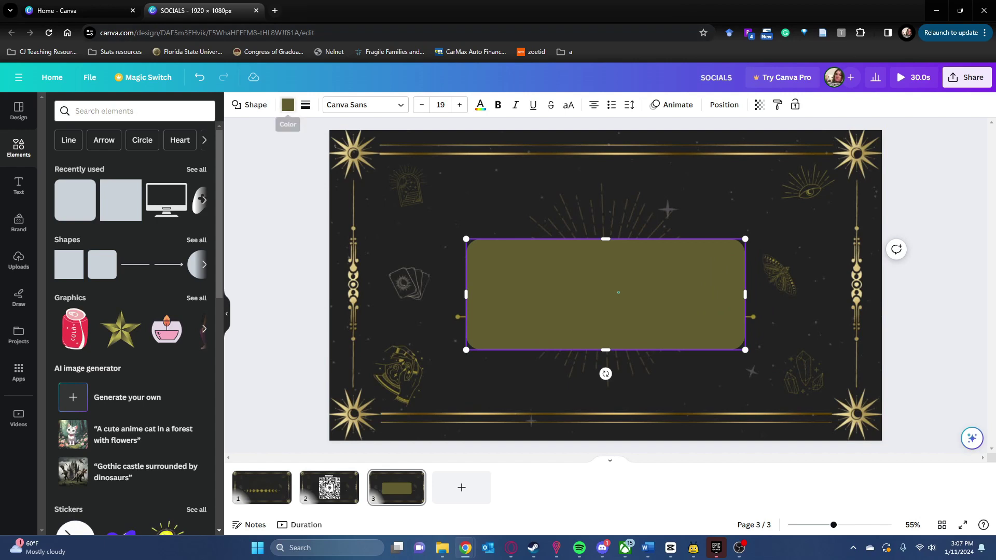
pyautogui.click(288, 105)
pyautogui.click(140, 167)
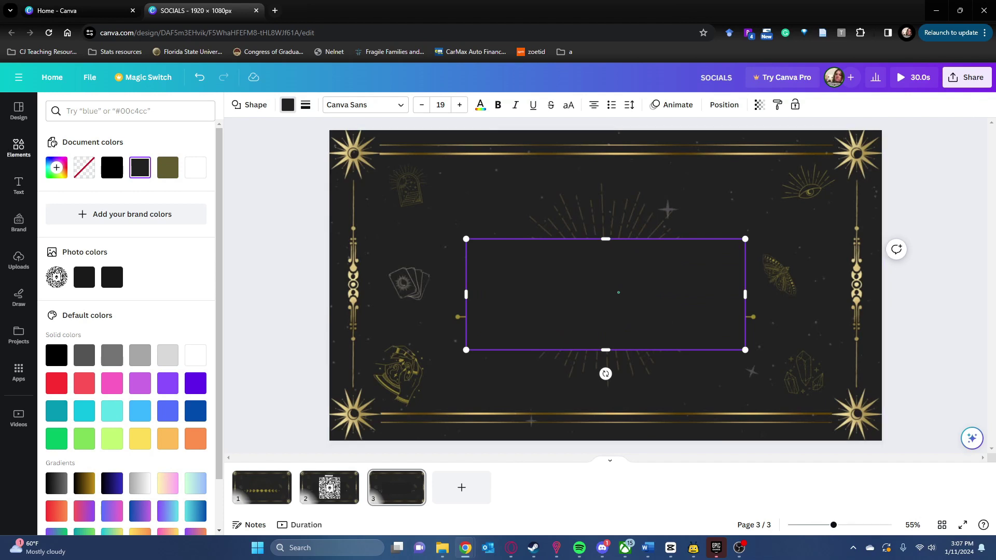
# Add a text box reading "COMMANDS" on page 3 and move it to the top center, just below the gold border
pyautogui.click(19, 147)
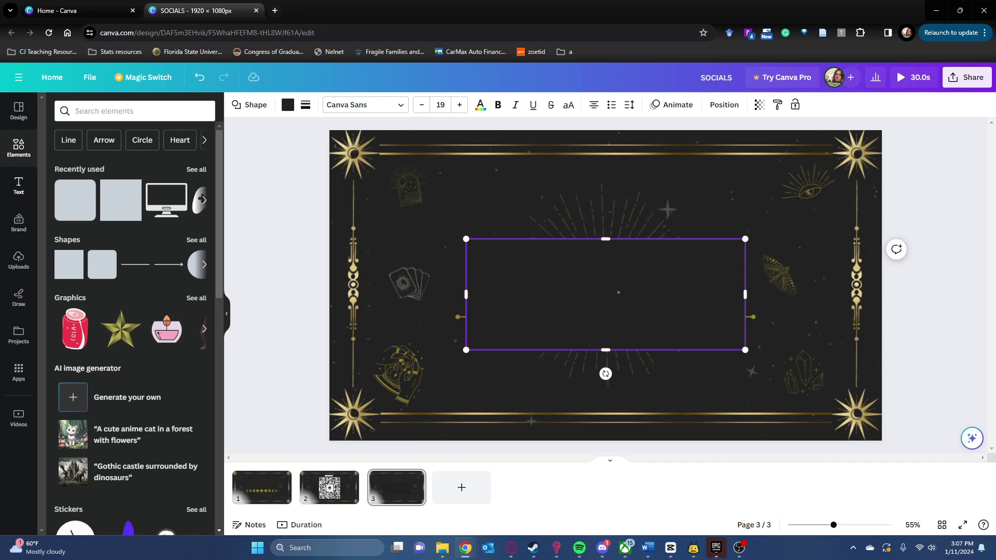
pyautogui.click(19, 186)
pyautogui.click(135, 140)
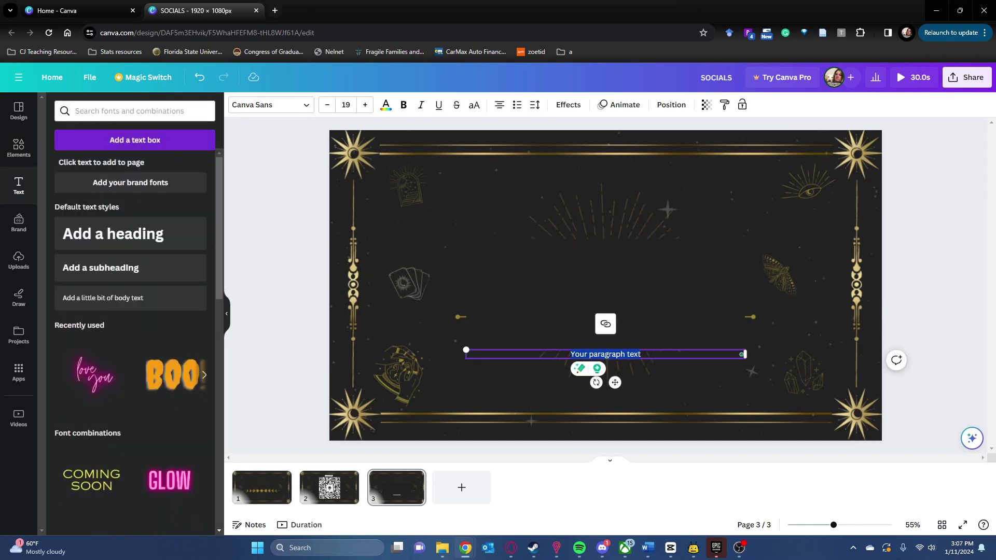
pyautogui.write('COMMANDS')
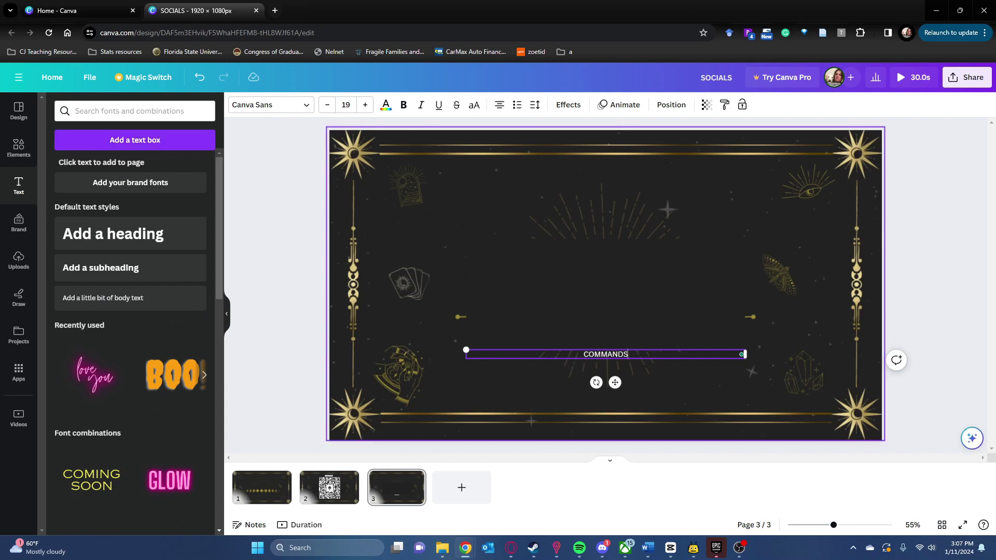
pyautogui.moveTo(615, 382); pyautogui.dragTo(615, 193)
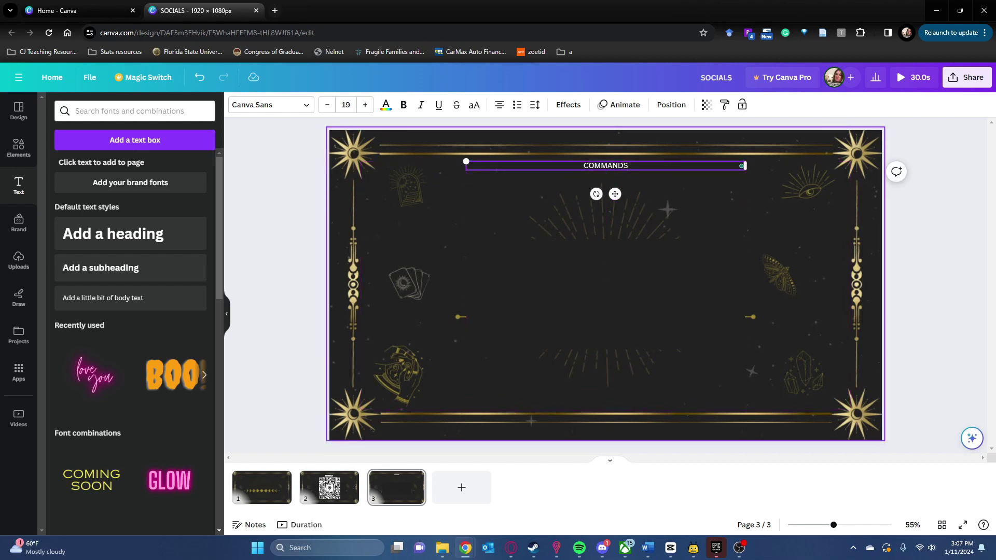
# Set the "COMMANDS" title in the Old Standard font at size 29
pyautogui.click(270, 104)
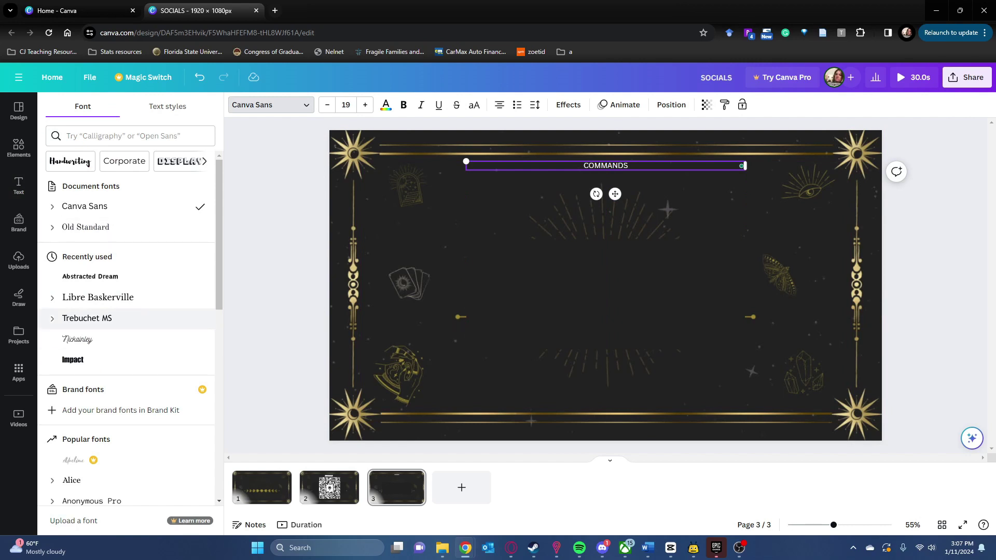
pyautogui.click(86, 227)
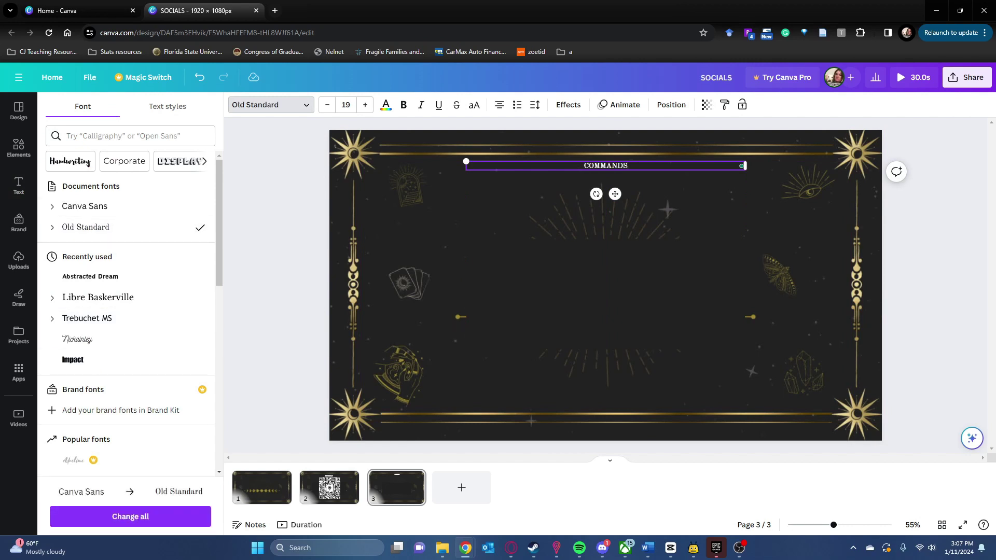
pyautogui.click(365, 105)
pyautogui.click(366, 105)
pyautogui.click(365, 104)
pyautogui.click(365, 105)
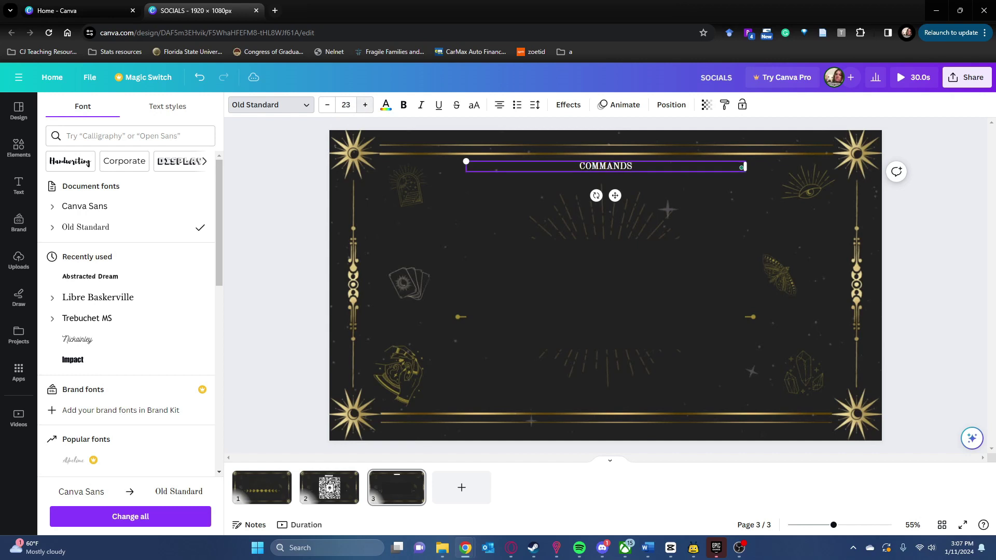
pyautogui.click(365, 105)
pyautogui.click(365, 105)
pyautogui.click(365, 105)
pyautogui.click(365, 105)
pyautogui.click(365, 104)
pyautogui.click(366, 105)
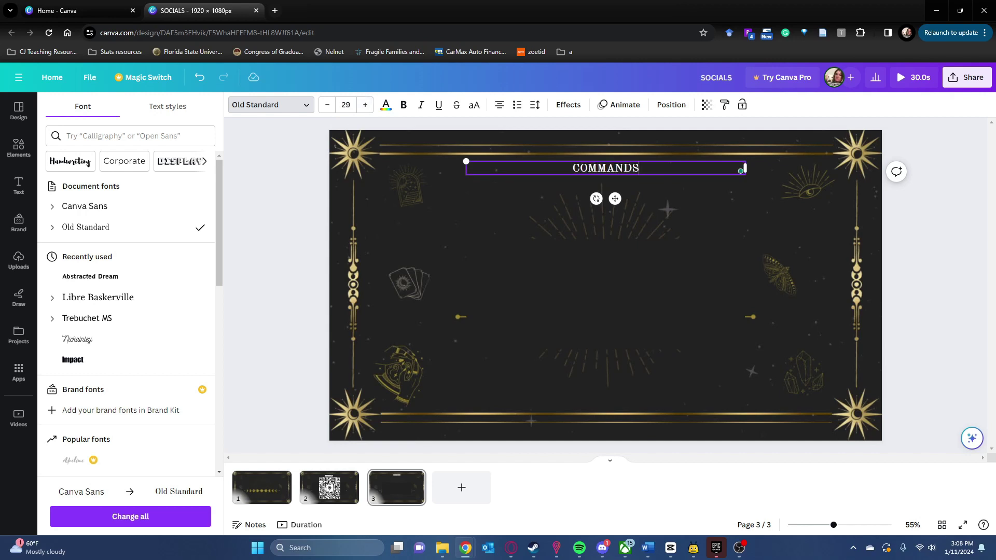
# Insert the uploaded image of the white cat drinking boba, shrink it slightly, and place it in the page's lower right corner
pyautogui.click(19, 186)
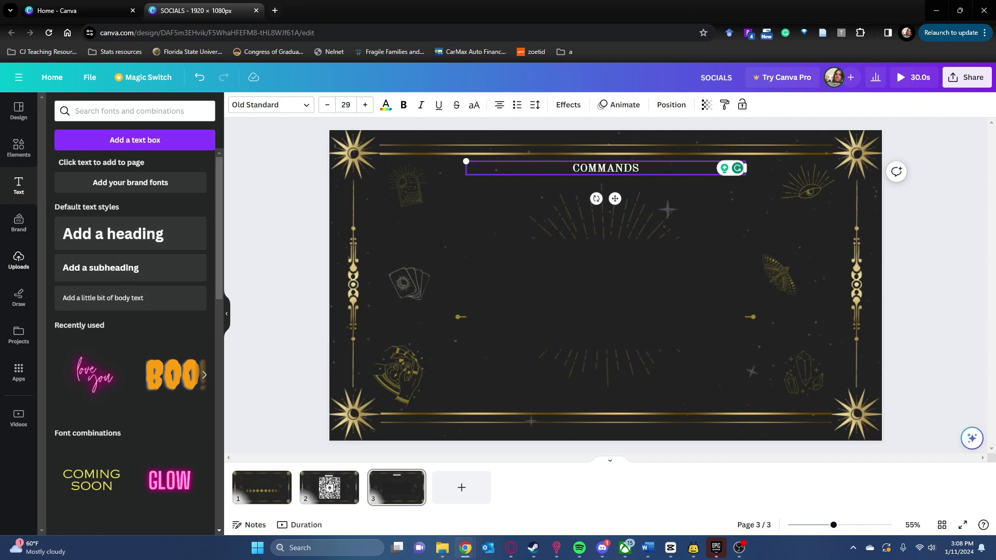
pyautogui.click(18, 260)
pyautogui.scroll(1, 130, 337)
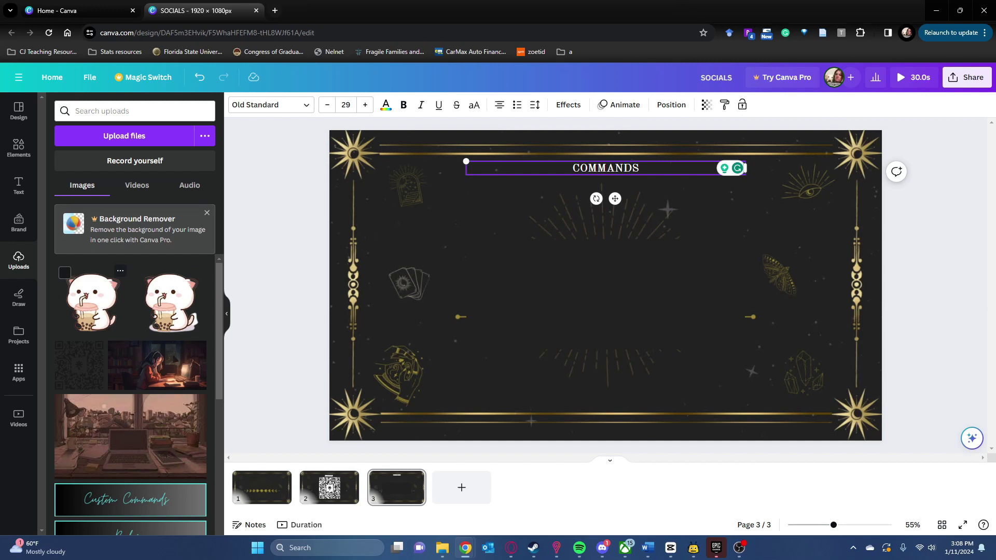
pyautogui.click(91, 300)
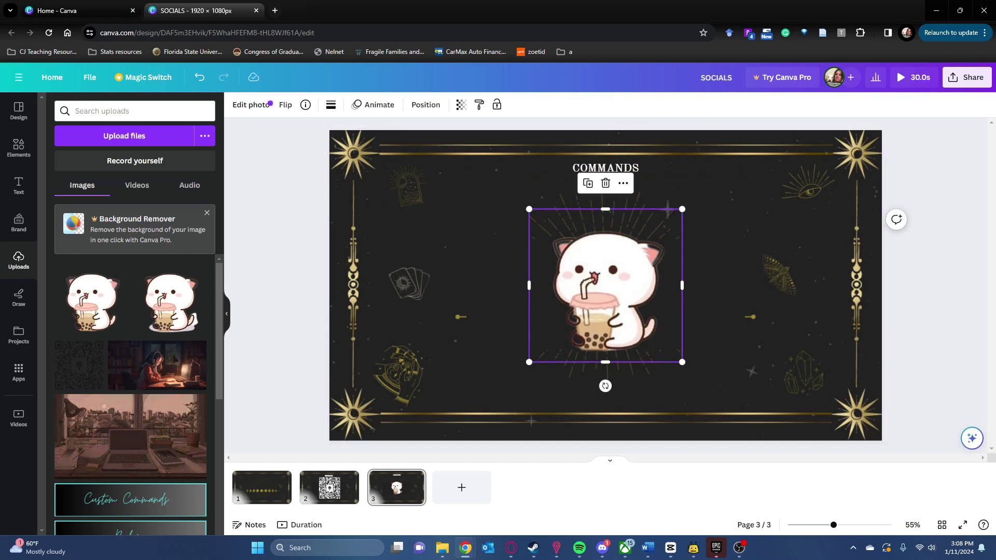
pyautogui.moveTo(605, 285); pyautogui.dragTo(750, 333)
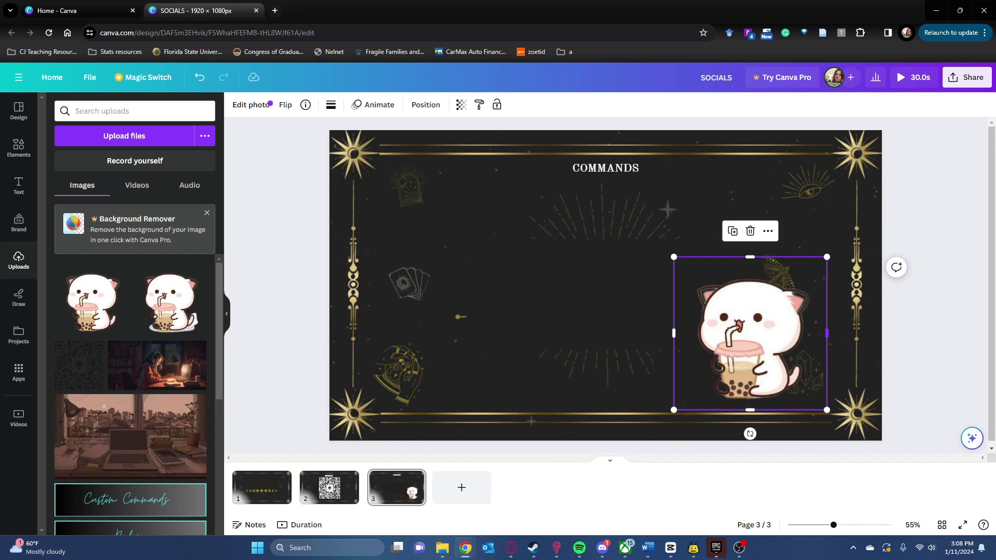
pyautogui.moveTo(827, 257); pyautogui.dragTo(805, 279)
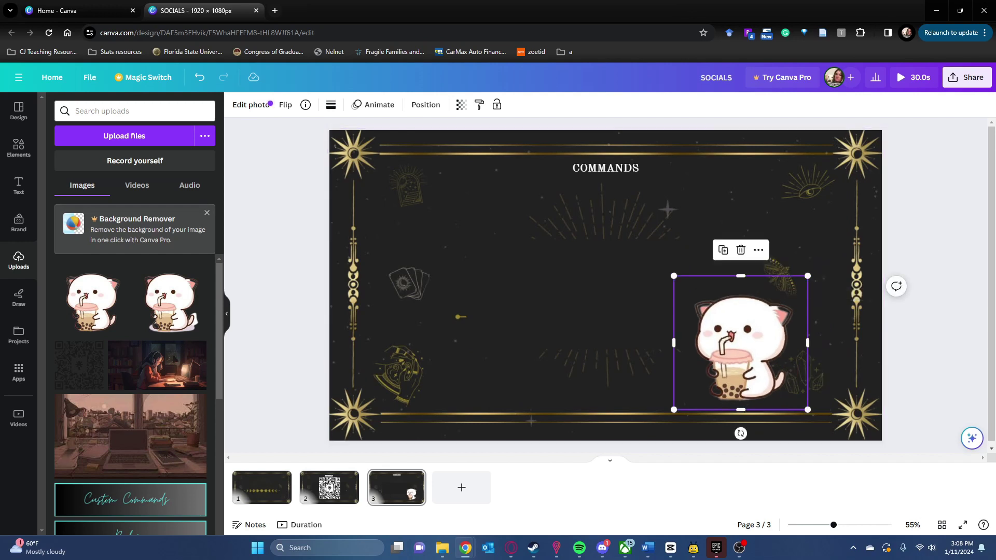
pyautogui.moveTo(741, 345); pyautogui.dragTo(770, 334)
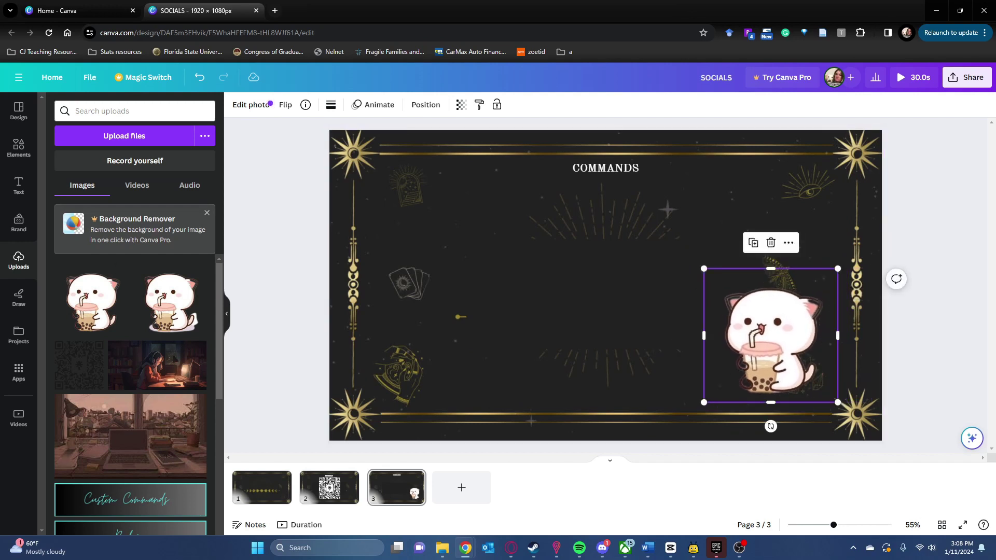
# Add the white thought bubble from the recently used elements and shrink it to about 413 by 344 px
pyautogui.click(19, 148)
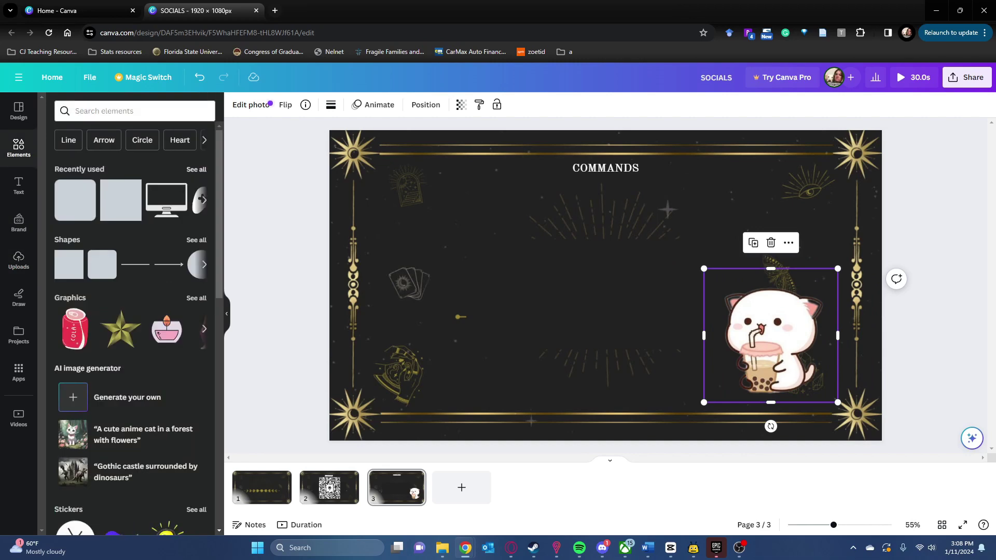
pyautogui.click(204, 201)
pyautogui.click(203, 200)
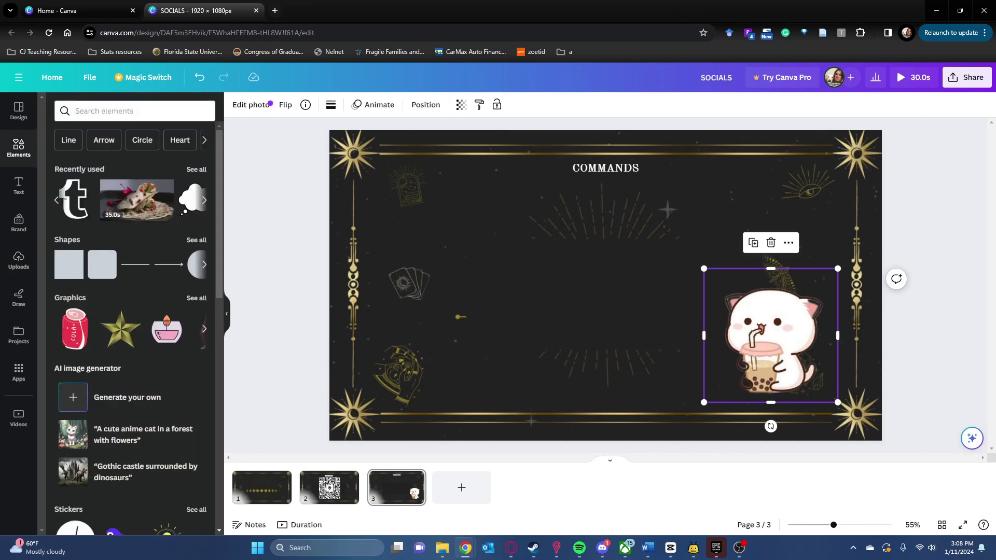
pyautogui.click(204, 200)
pyautogui.click(79, 211)
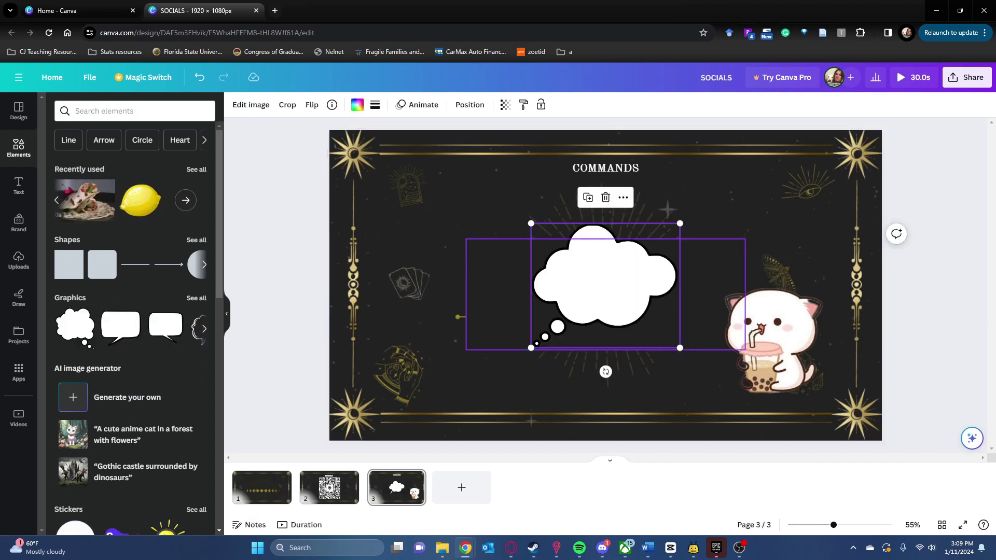
pyautogui.moveTo(531, 348); pyautogui.dragTo(562, 323)
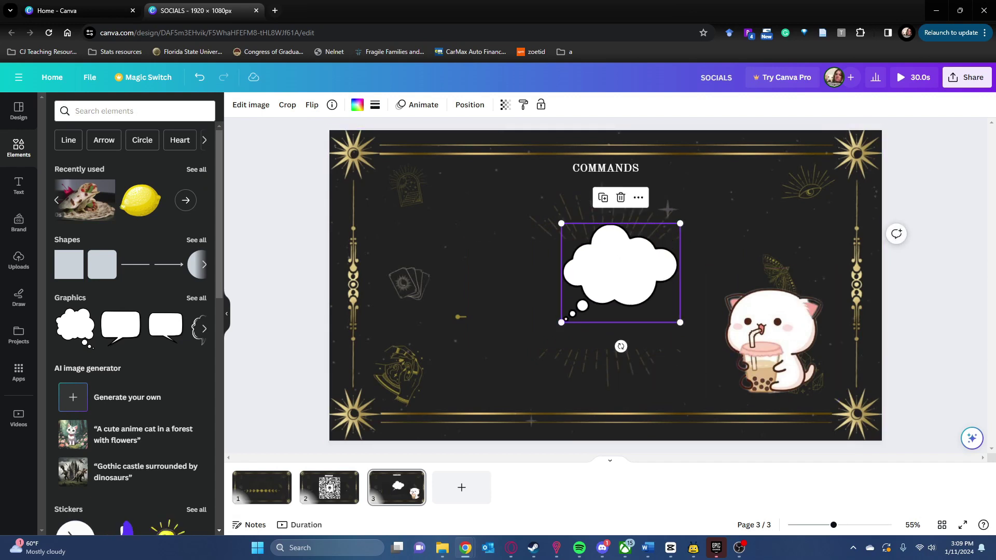
pyautogui.click(639, 197)
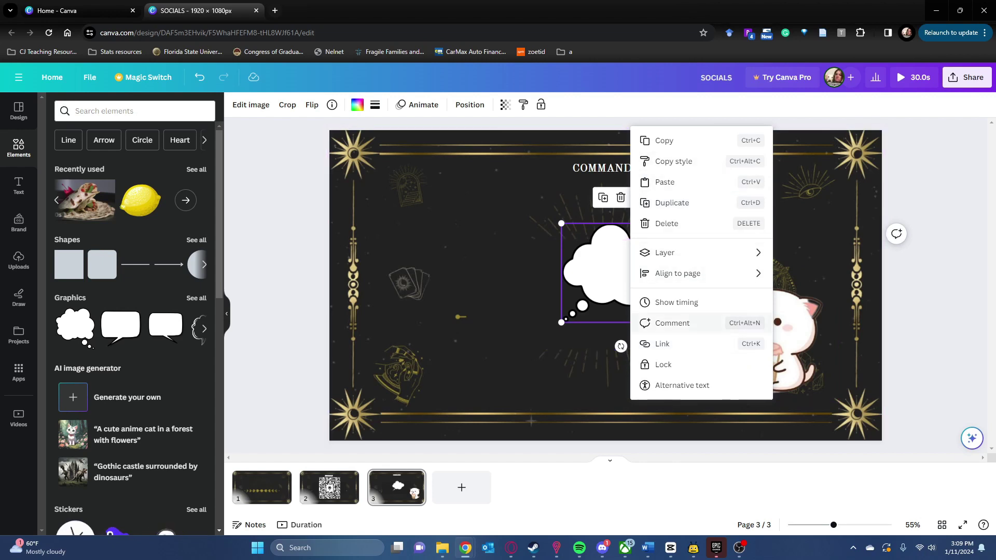
pyautogui.press('Escape')
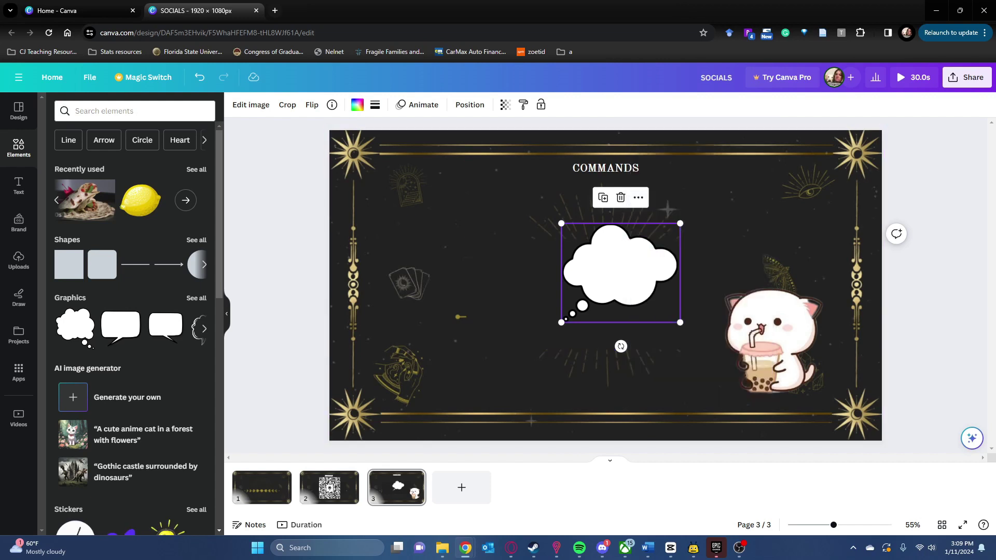
pyautogui.click(471, 105)
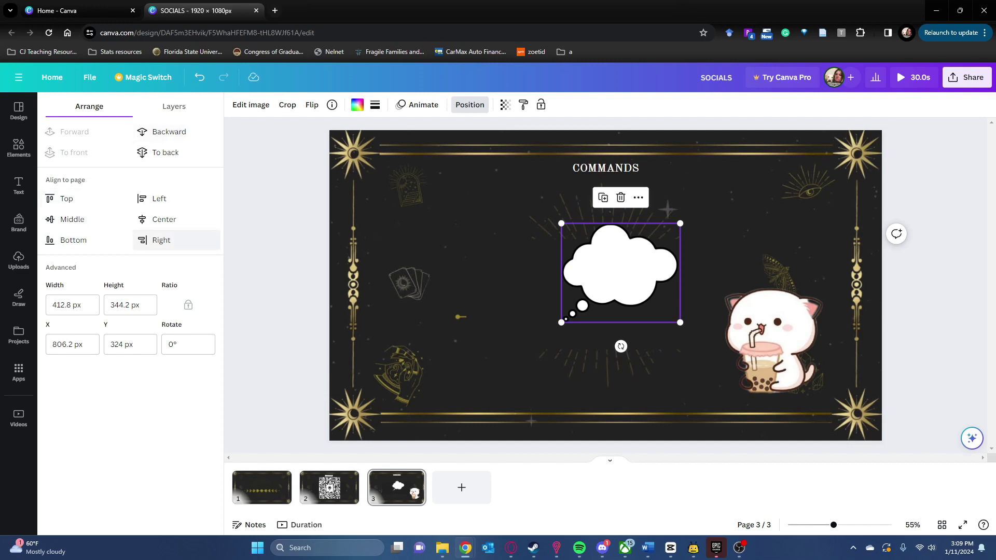
pyautogui.click(19, 148)
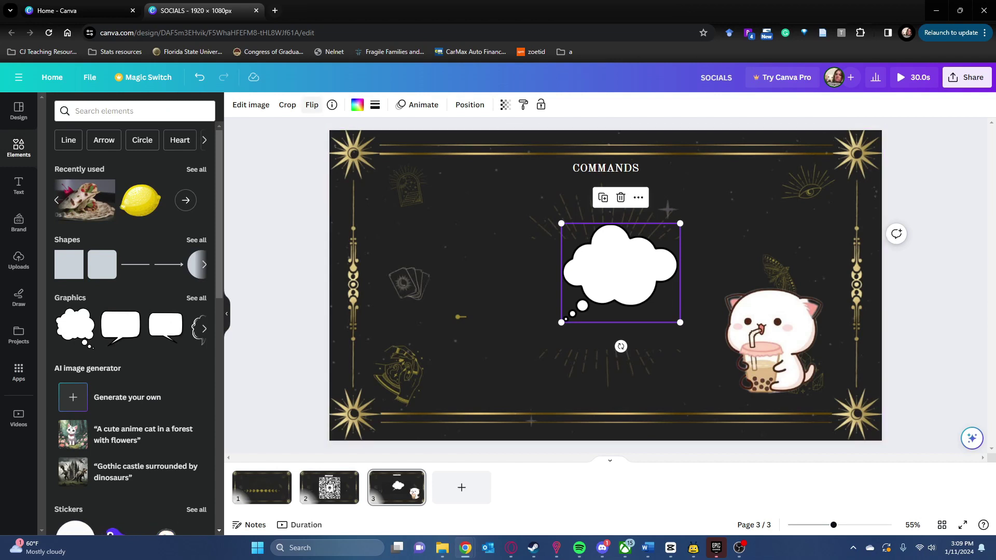
# Flip the thought bubble horizontally and move it beside the cat's head so its small circles lead to the cat
pyautogui.click(312, 105)
pyautogui.click(349, 132)
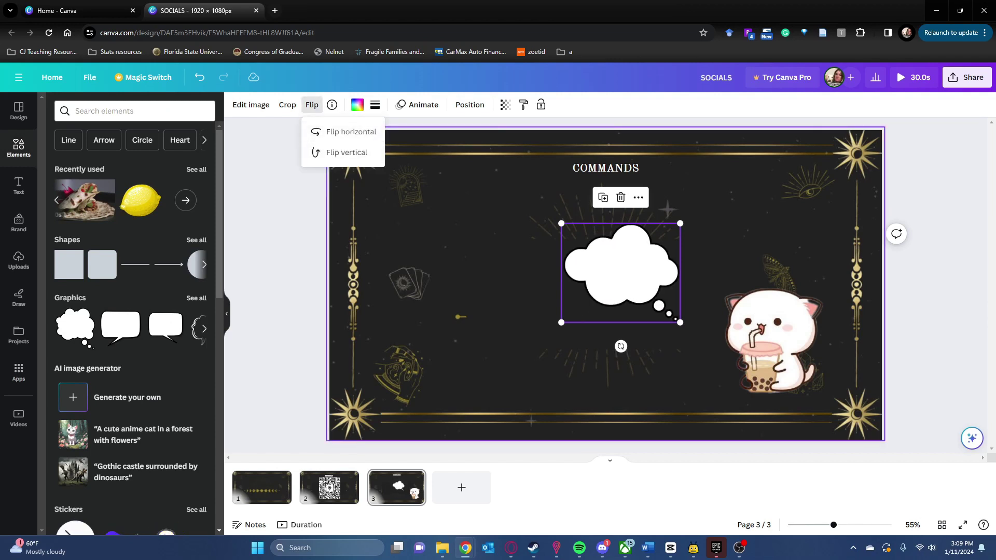
pyautogui.moveTo(621, 270); pyautogui.dragTo(664, 271)
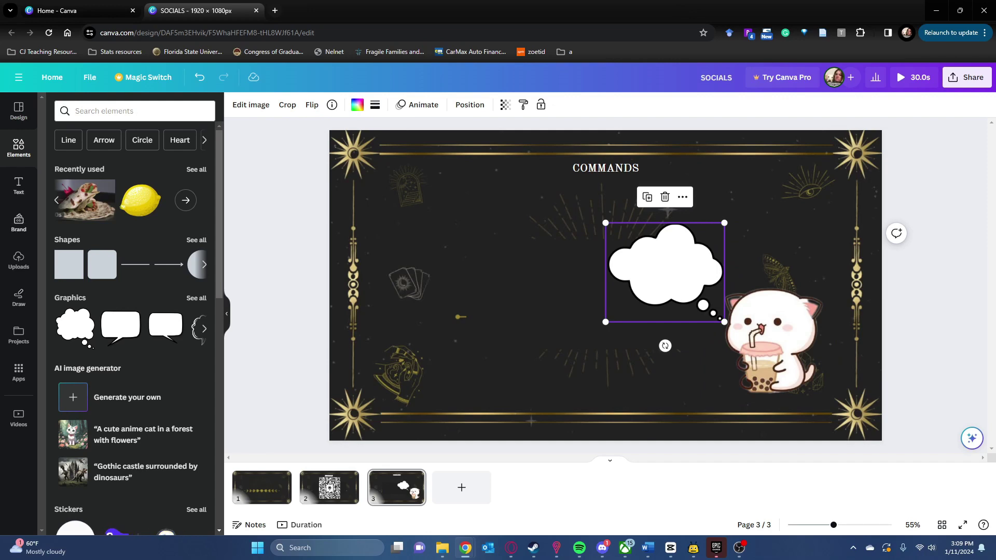
# Add a text box reading "!book" in the Old Standard font with black text
pyautogui.click(18, 186)
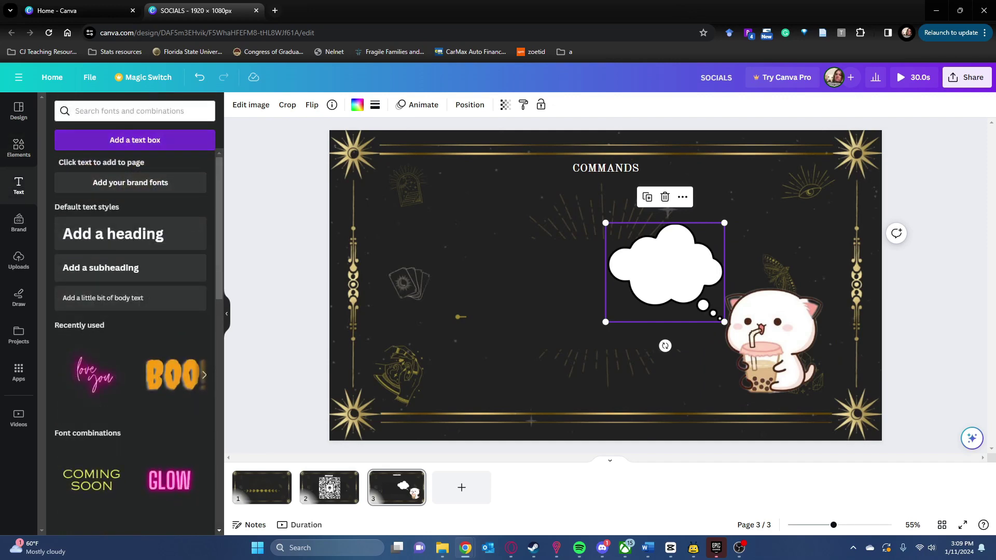
pyautogui.click(134, 140)
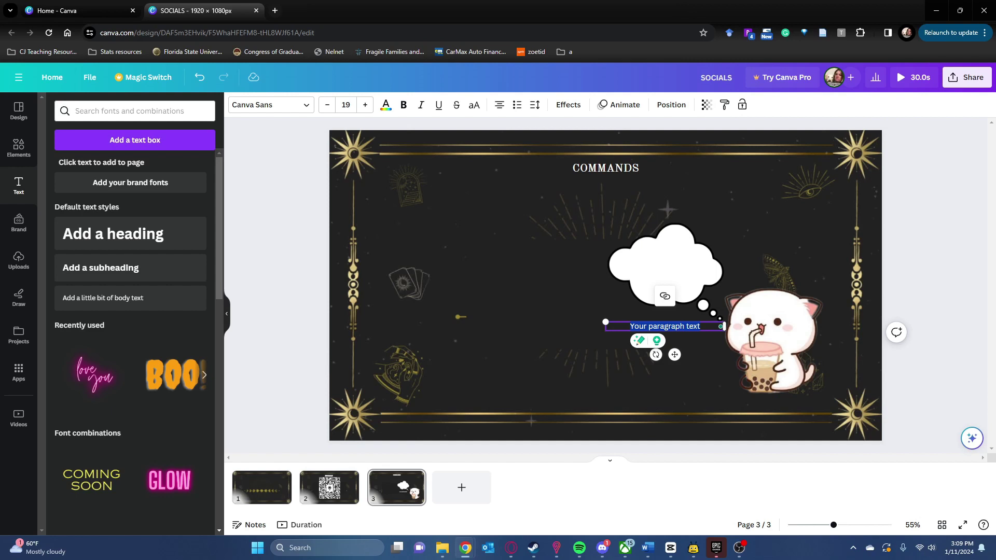
pyautogui.write('!books')
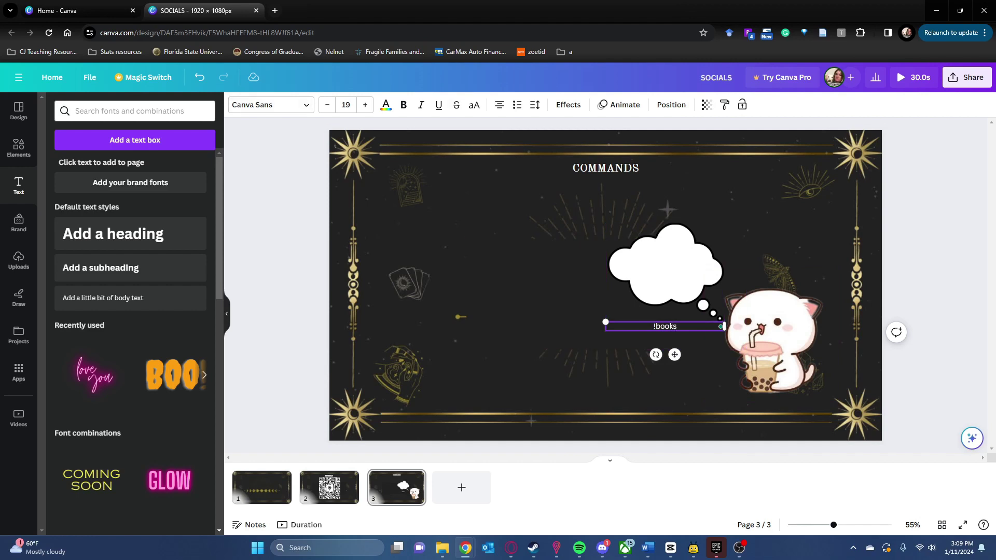
pyautogui.click(270, 105)
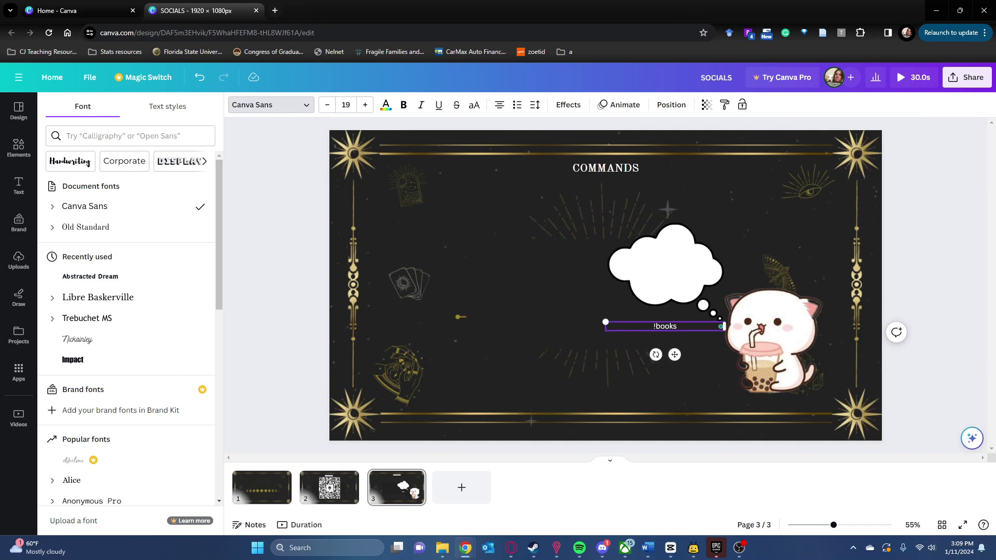
pyautogui.click(86, 227)
pyautogui.click(386, 105)
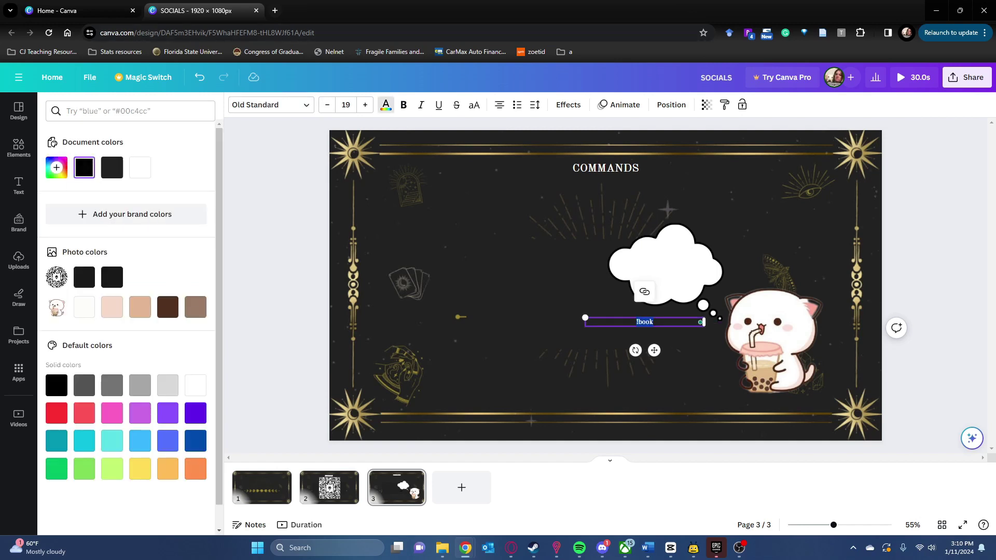
# Move the "!book" text into the center of the thought bubble and increase its font size to 24
pyautogui.moveTo(654, 350); pyautogui.dragTo(665, 268)
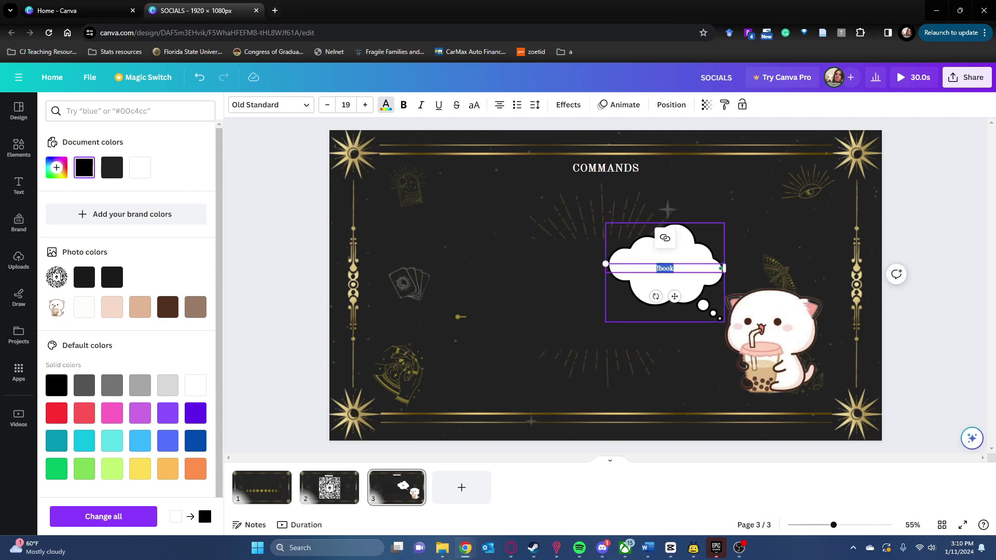
pyautogui.click(366, 105)
pyautogui.click(366, 104)
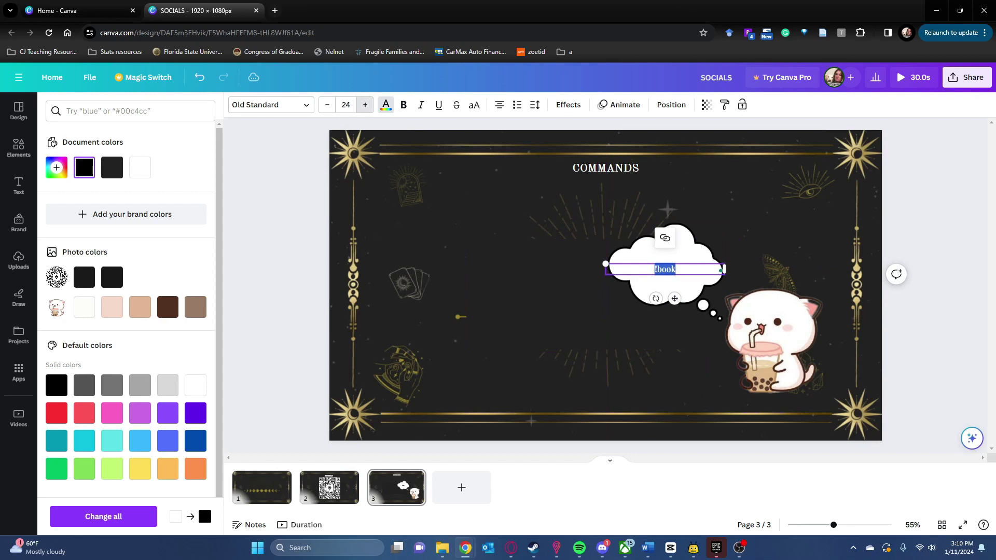
# Increase the "!book" text in the thought bubble to font size 36 and deselect it
pyautogui.click(366, 104)
pyautogui.click(365, 105)
pyautogui.click(365, 105)
pyautogui.click(365, 104)
pyautogui.click(366, 105)
pyautogui.click(365, 104)
pyautogui.click(365, 105)
pyautogui.click(365, 105)
pyautogui.click(366, 104)
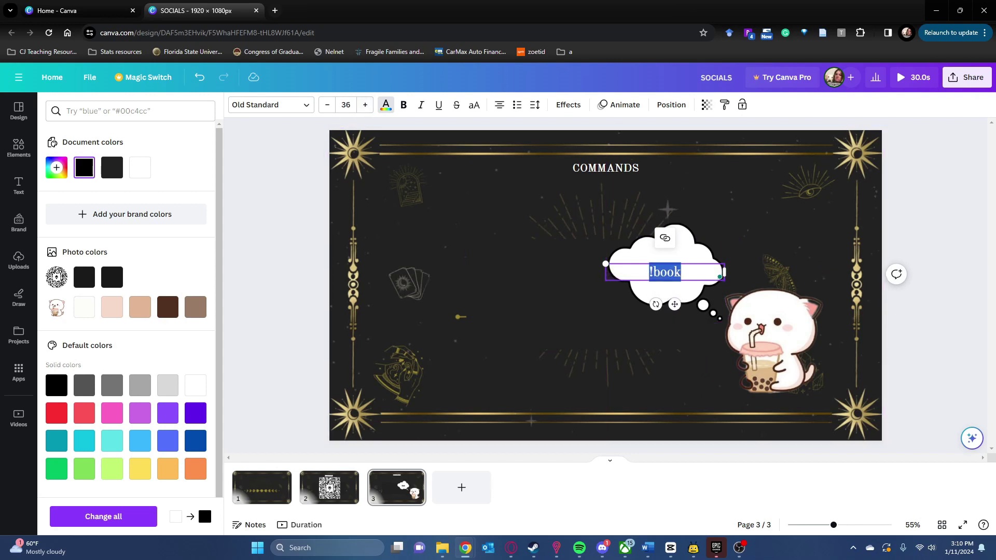
pyautogui.click(19, 185)
pyautogui.click(602, 276)
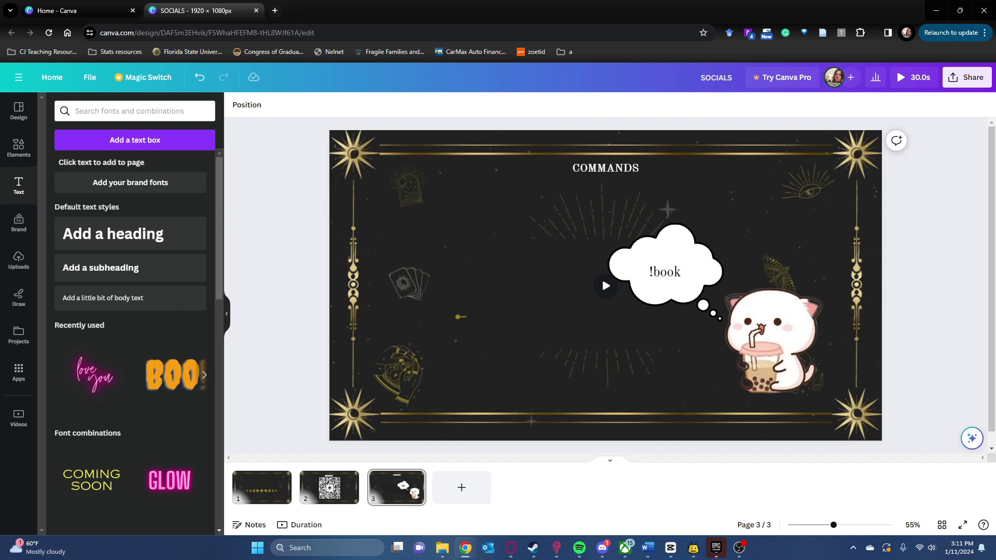
pyautogui.click(462, 488)
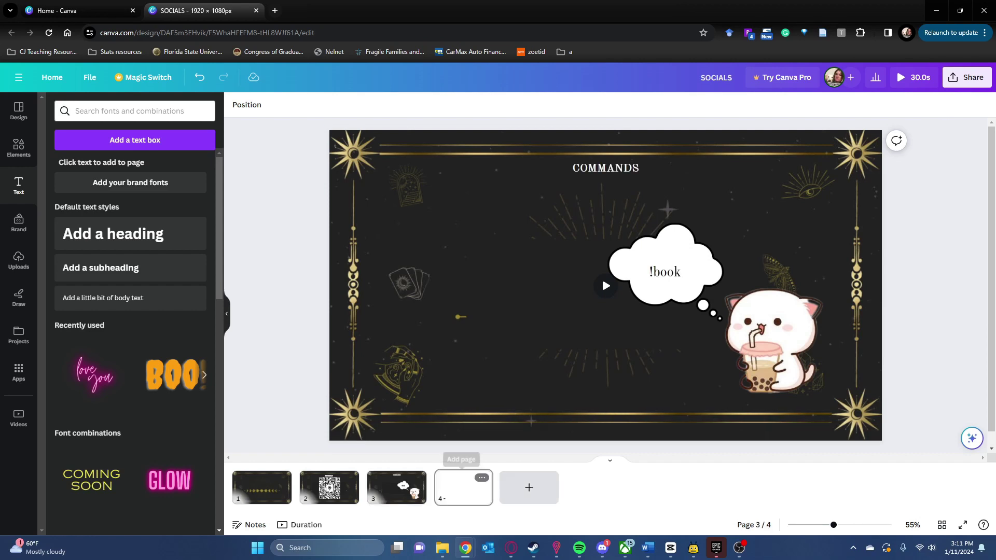
pyautogui.click(482, 477)
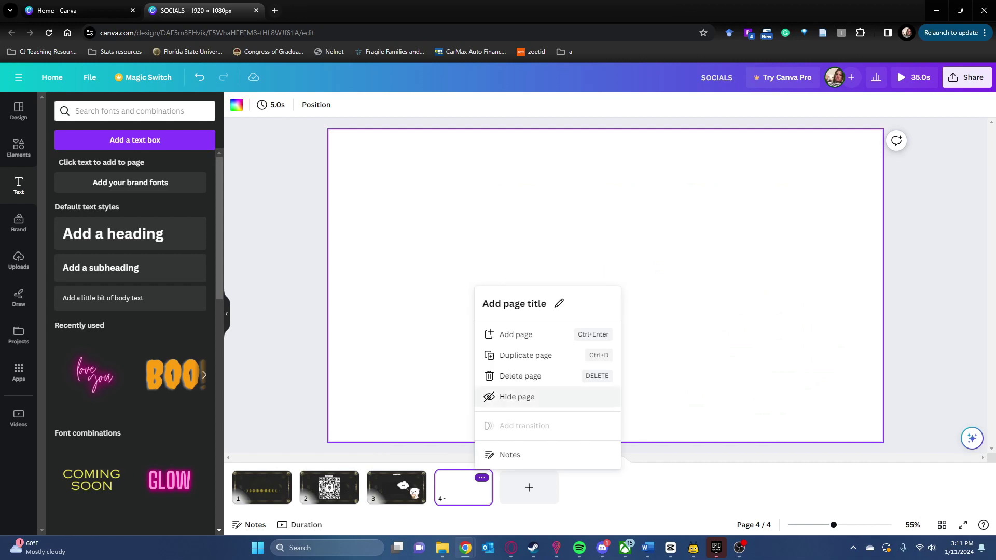
pyautogui.click(521, 376)
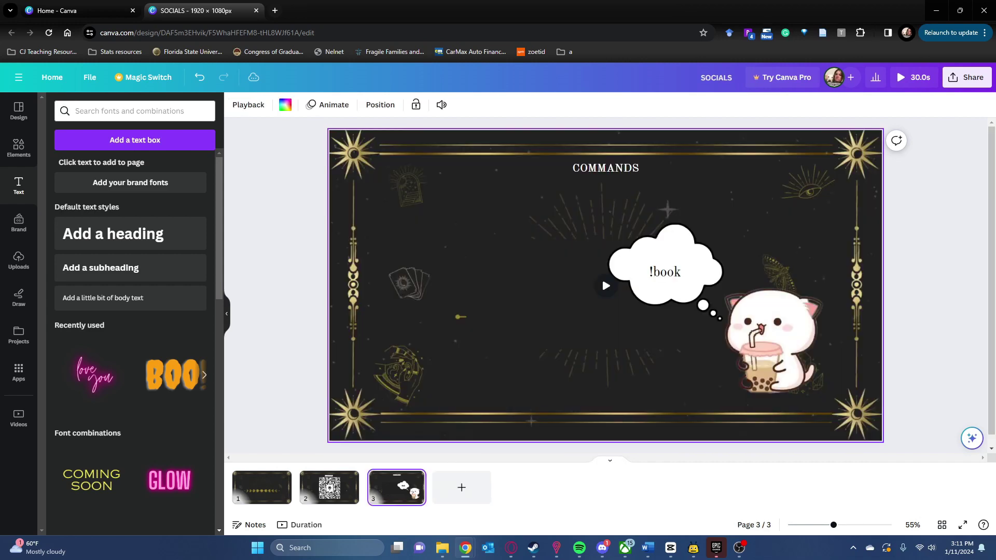
# Duplicate the "Starting soon" page and reorder the pages to Starting soon, Commands, Socials and the duplicate last
pyautogui.click(262, 488)
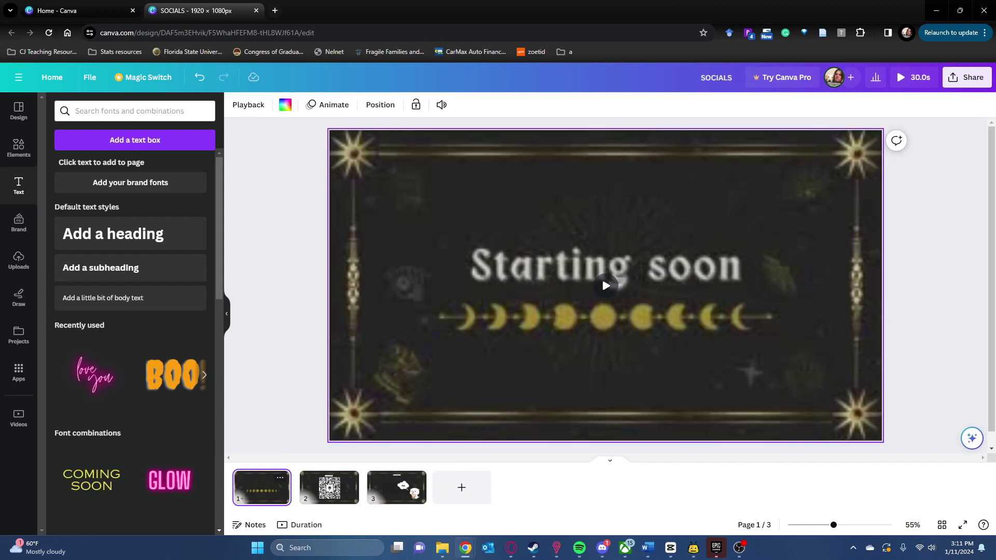
pyautogui.click(280, 478)
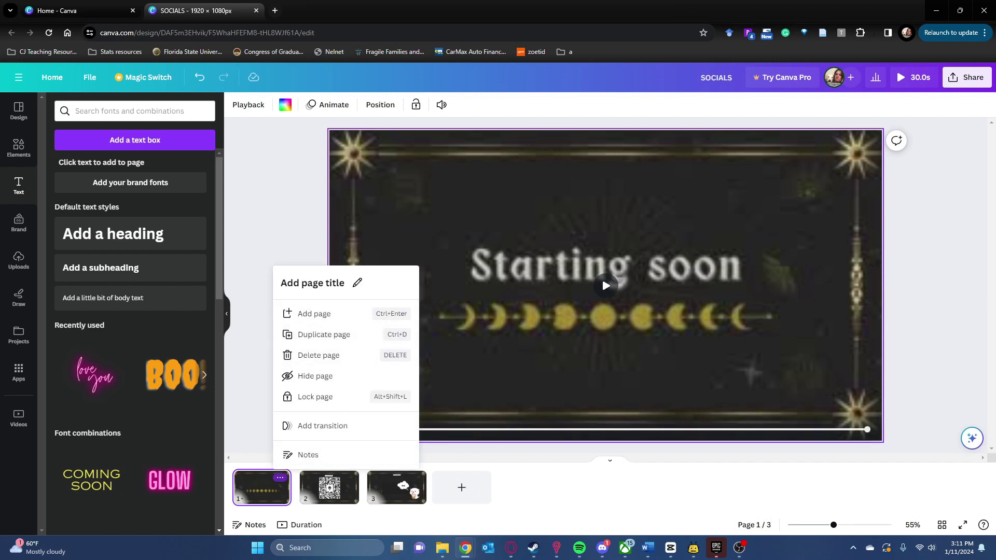
pyautogui.click(323, 334)
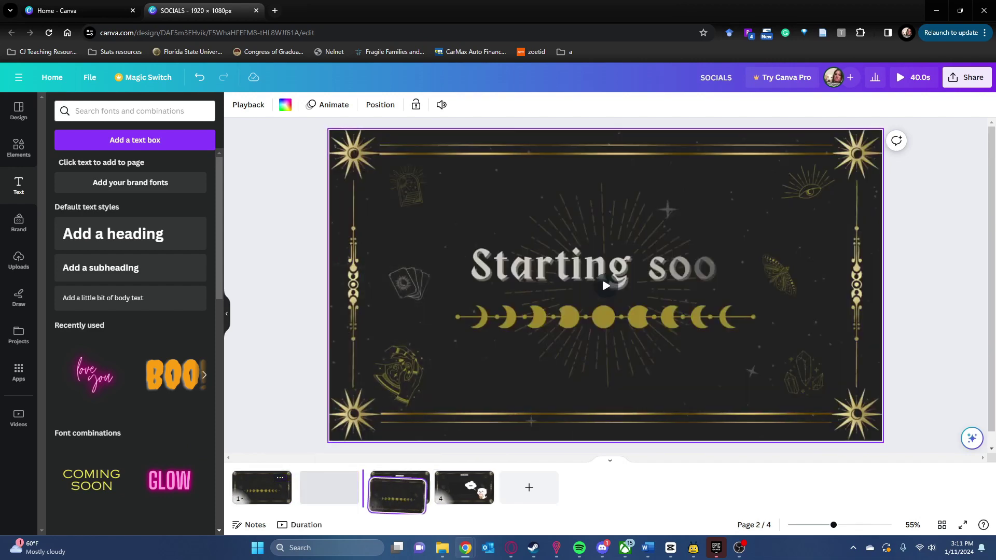
pyautogui.moveTo(464, 487); pyautogui.dragTo(318, 491)
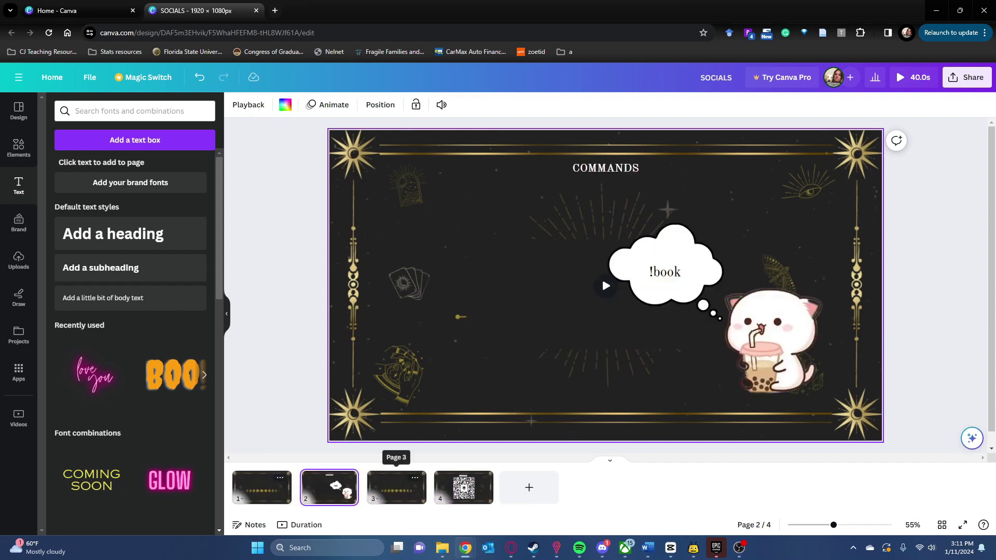
pyautogui.moveTo(396, 488); pyautogui.dragTo(522, 488)
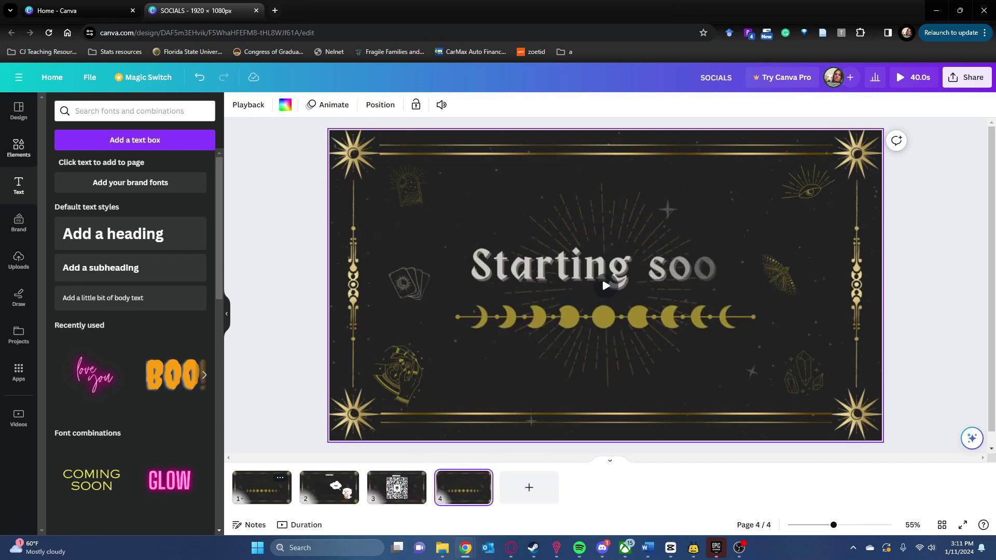
# Add a rounded square shape to page 4 and stretch it to cover the "Starting soon" text and the moon phases
pyautogui.click(19, 148)
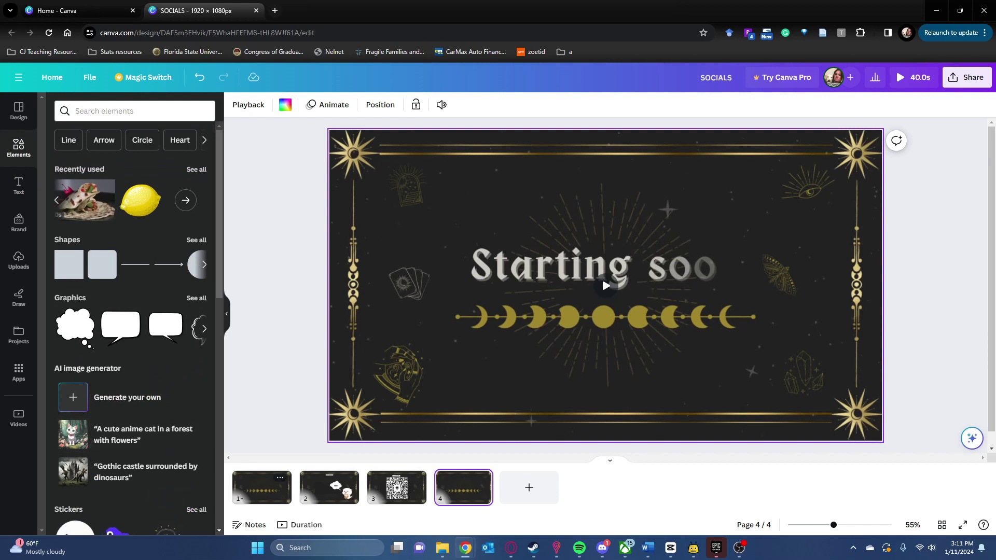
pyautogui.click(108, 258)
pyautogui.click(108, 258)
pyautogui.click(99, 268)
pyautogui.click(607, 284)
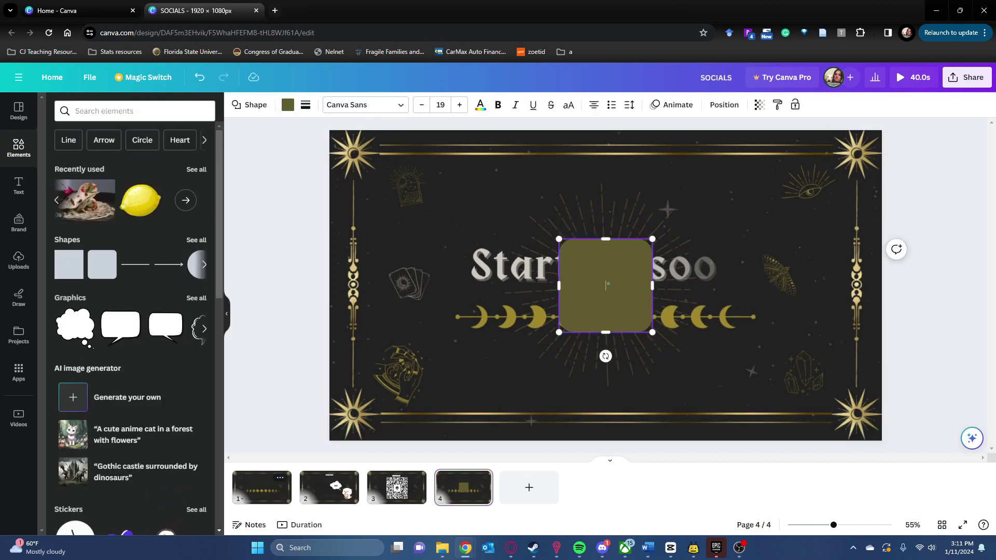
pyautogui.moveTo(739, 547)
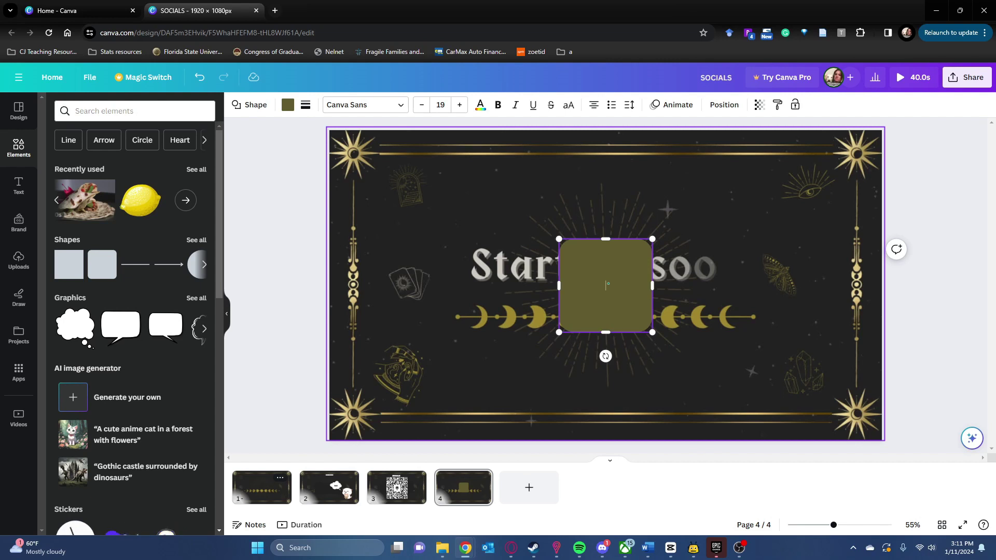
pyautogui.moveTo(559, 332); pyautogui.dragTo(463, 336)
pyautogui.moveTo(652, 336); pyautogui.dragTo(750, 337)
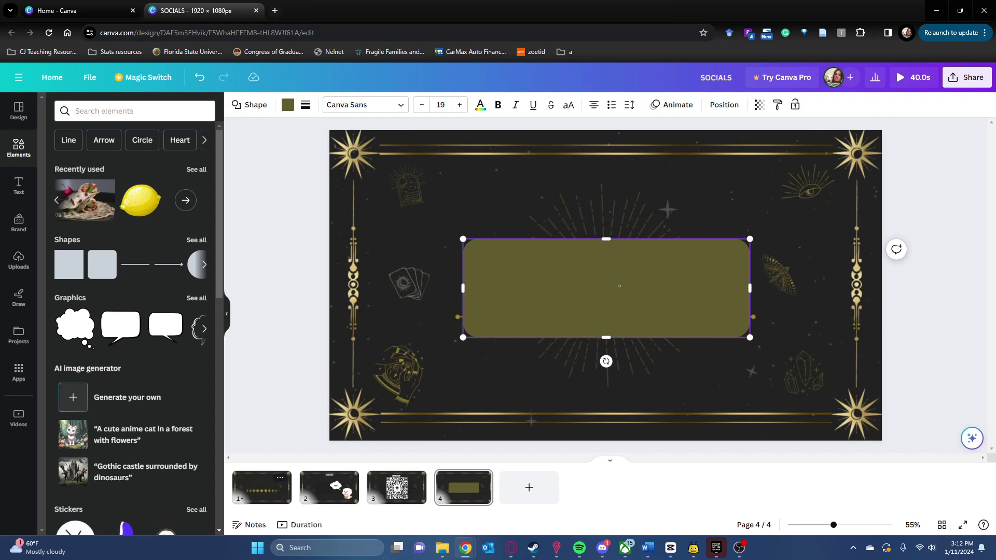
# Recolor the cover rectangle on page 4 with the dark gray document color that matches the background
pyautogui.click(288, 104)
pyautogui.click(140, 167)
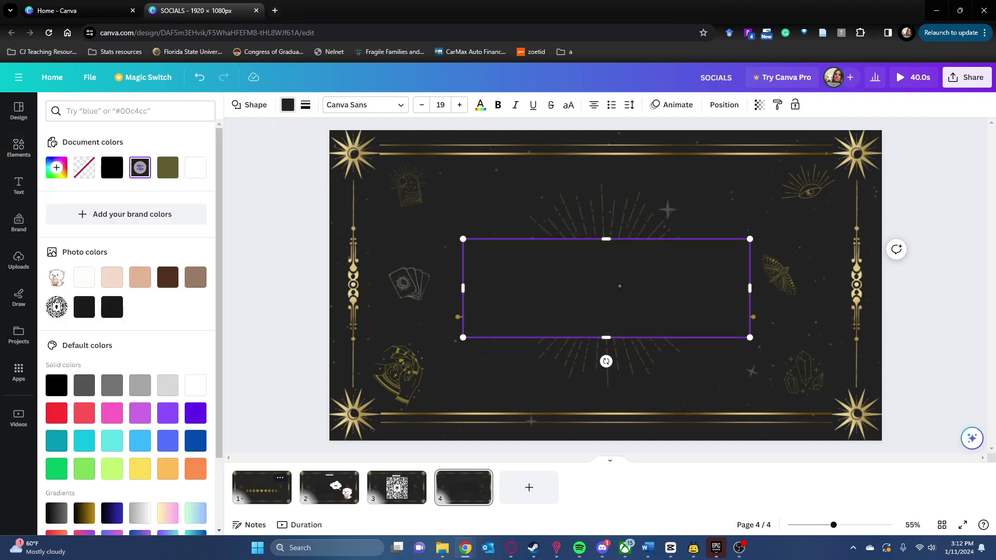
pyautogui.click(18, 148)
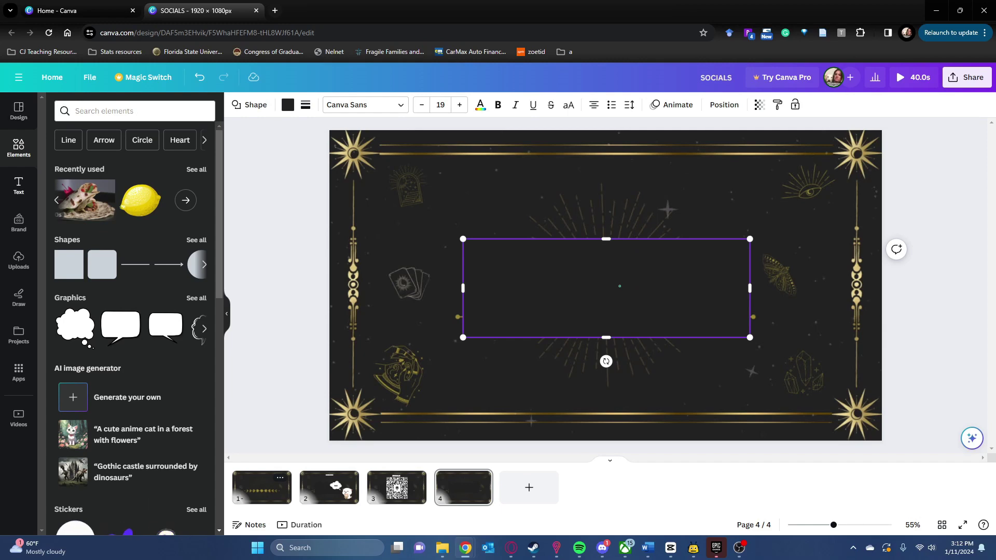
# Add a text box reading "FEATURED CLIP" and move it to the top center of page 4, below the gold border
pyautogui.click(19, 185)
pyautogui.click(135, 141)
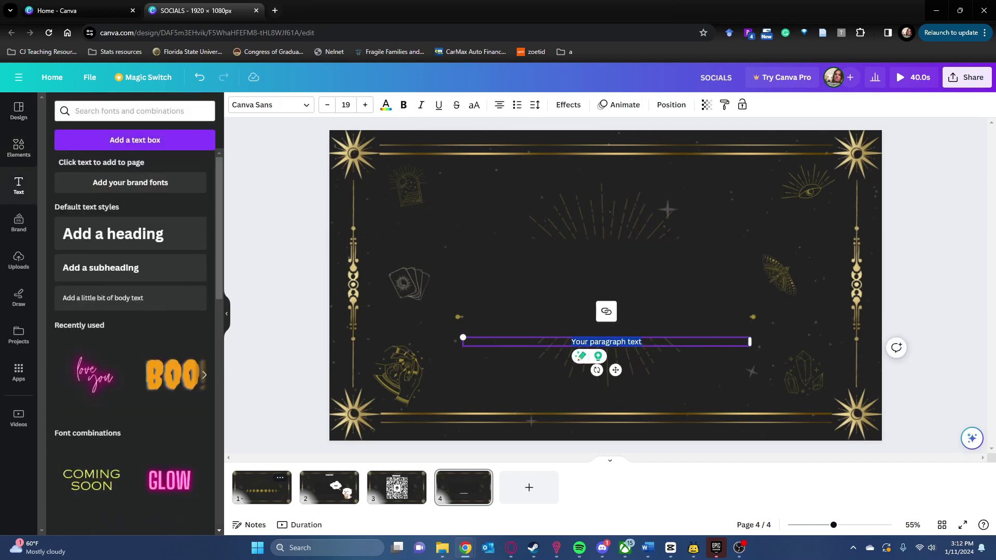
pyautogui.write('FEATURED CLIP')
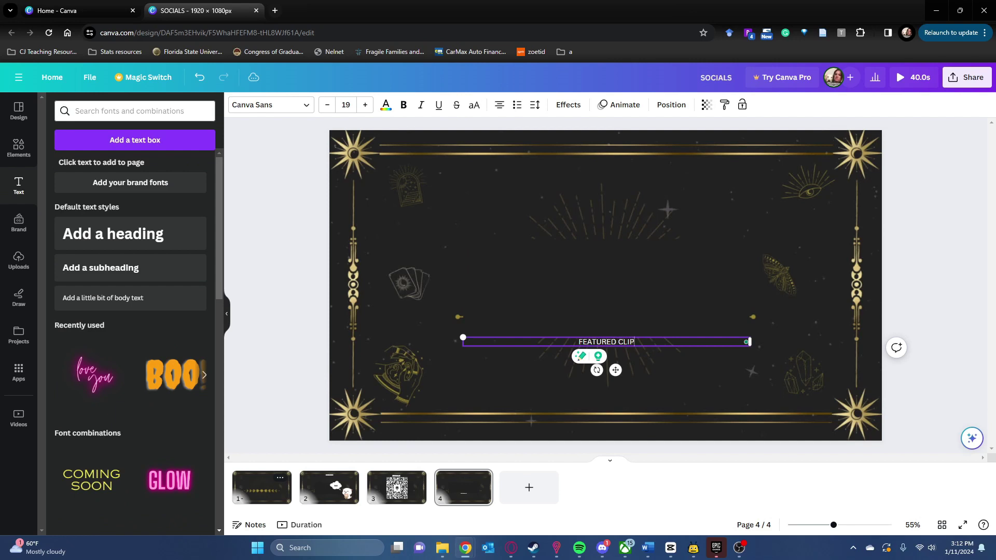
pyautogui.press('Escape')
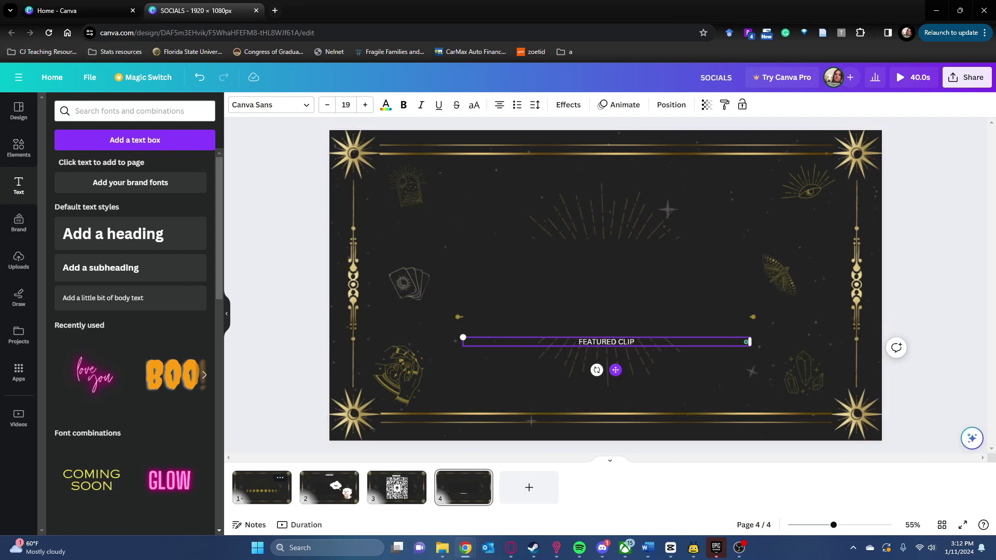
pyautogui.moveTo(615, 370); pyautogui.dragTo(615, 200)
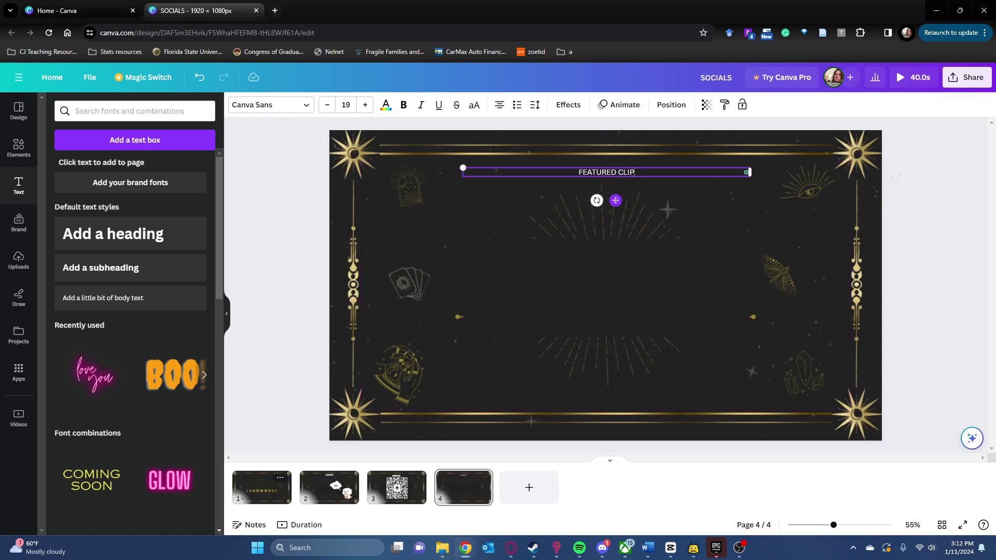
# Set the "FEATURED CLIP" title to the Old Standard font at size 27 and deselect it
pyautogui.hotkey('ctrl', 'a')
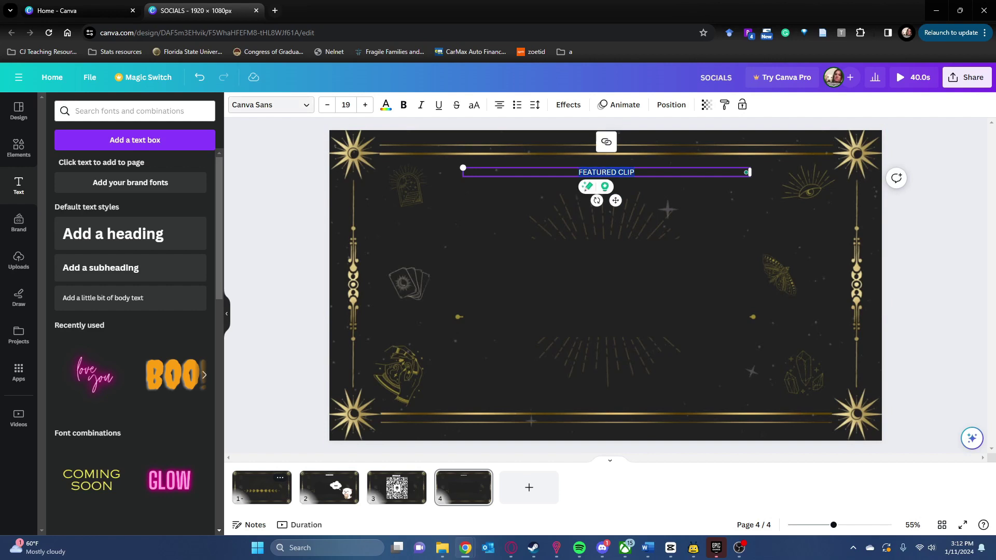
pyautogui.click(271, 105)
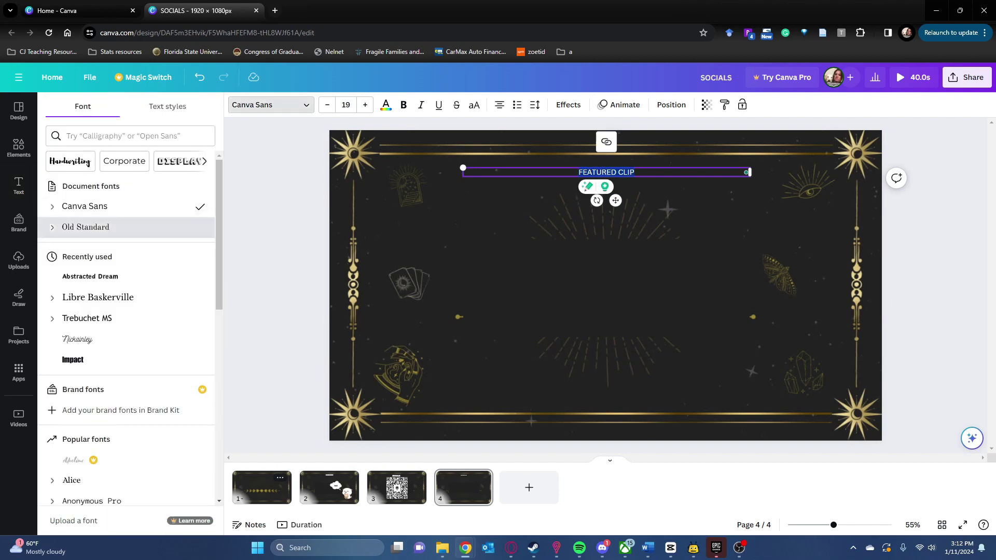
pyautogui.click(86, 227)
pyautogui.click(366, 105)
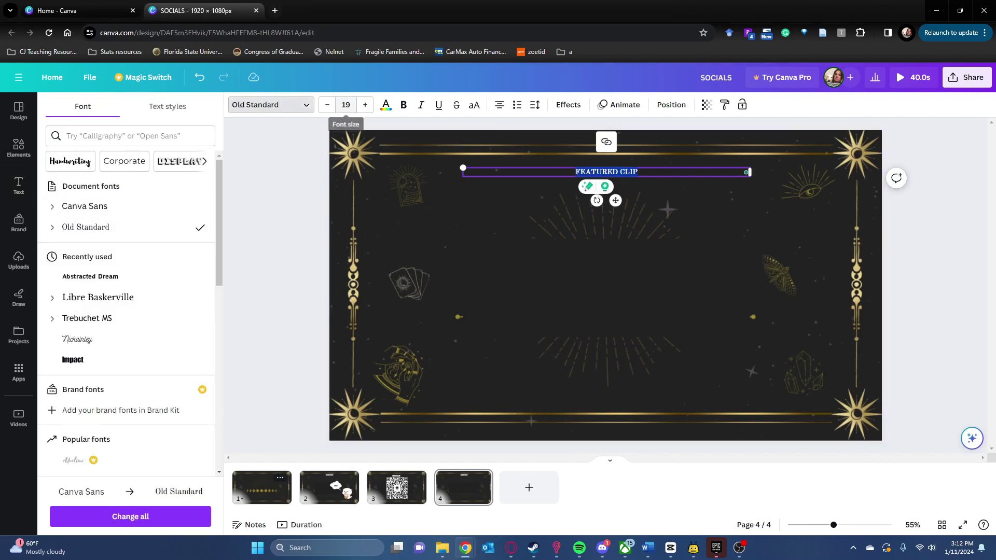
pyautogui.click(365, 105)
pyautogui.click(366, 105)
pyautogui.click(365, 105)
pyautogui.click(365, 105)
pyautogui.click(365, 105)
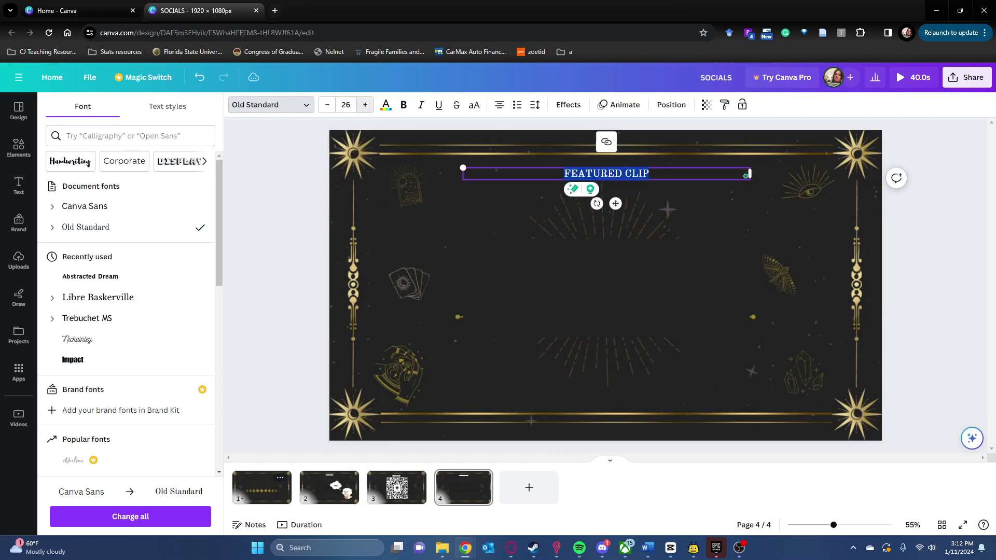
pyautogui.click(365, 105)
pyautogui.click(365, 105)
pyautogui.click(271, 105)
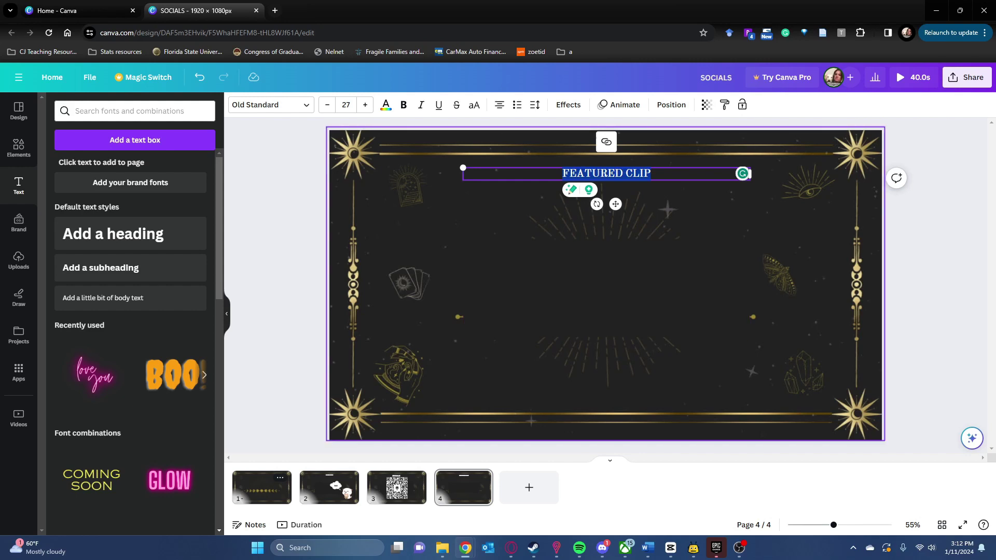
pyautogui.click(606, 286)
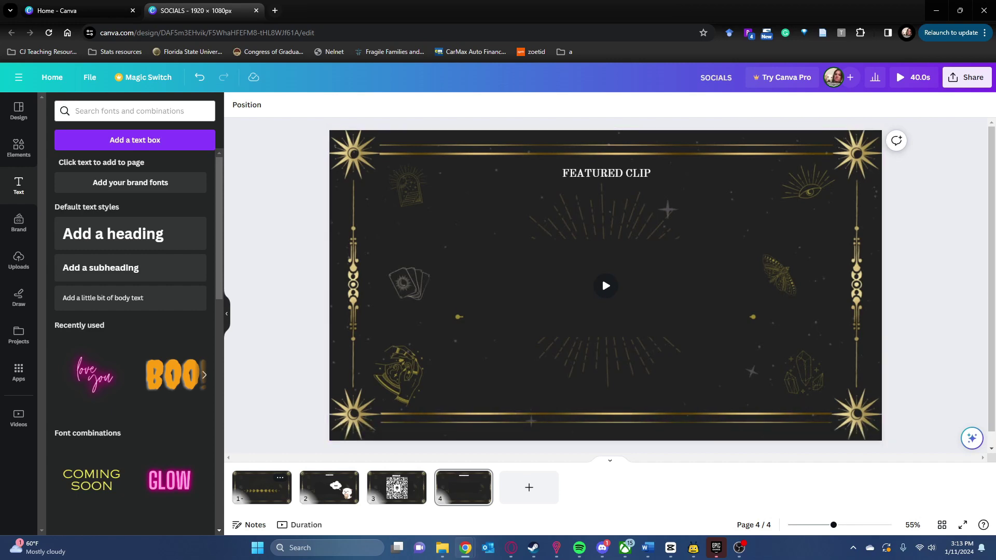
# Preview the playback of the design's pages and return to the "Starting soon" page
pyautogui.press('space')
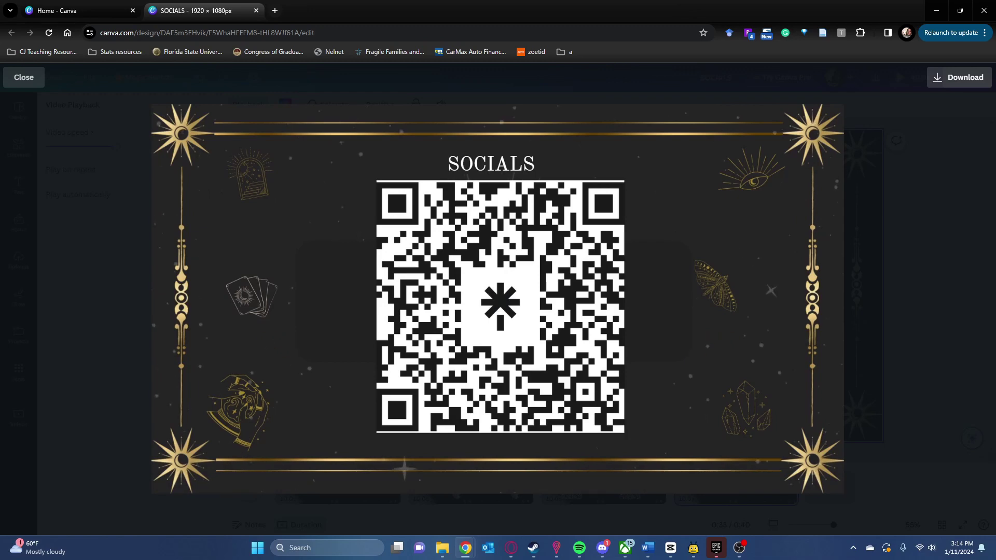
pyautogui.press('Escape')
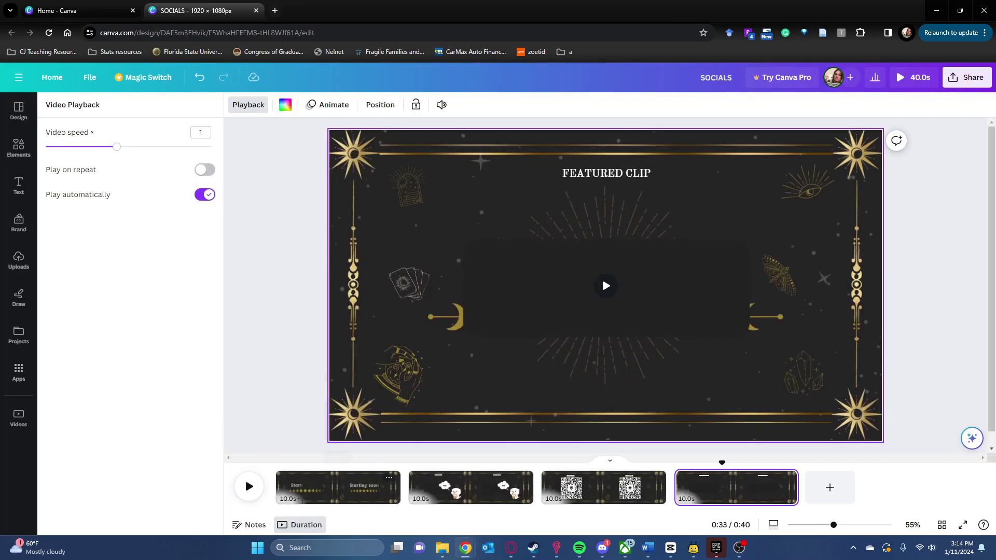
pyautogui.click(312, 486)
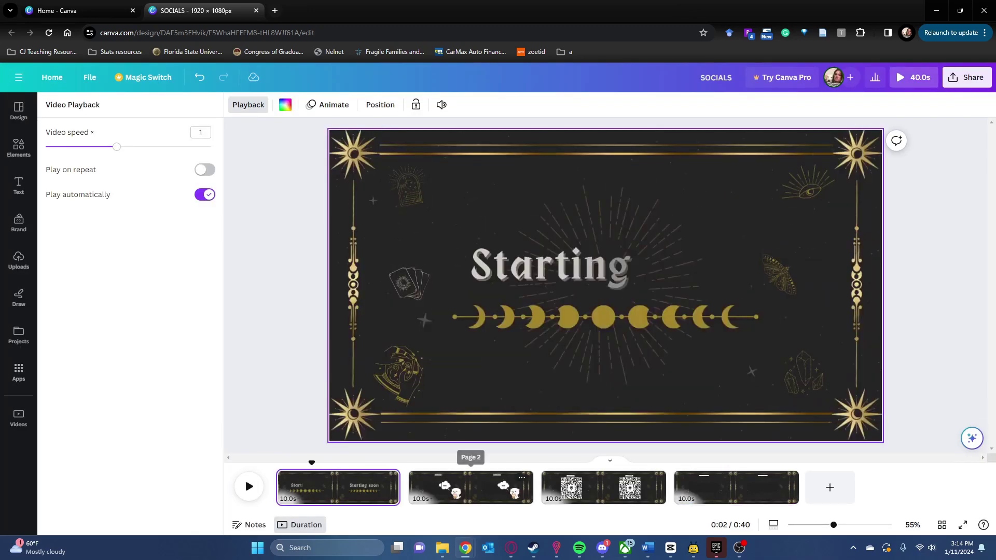
# Recolor the cover rectangle on the Commands page with a color sampled from the page background
pyautogui.click(442, 487)
pyautogui.click(542, 298)
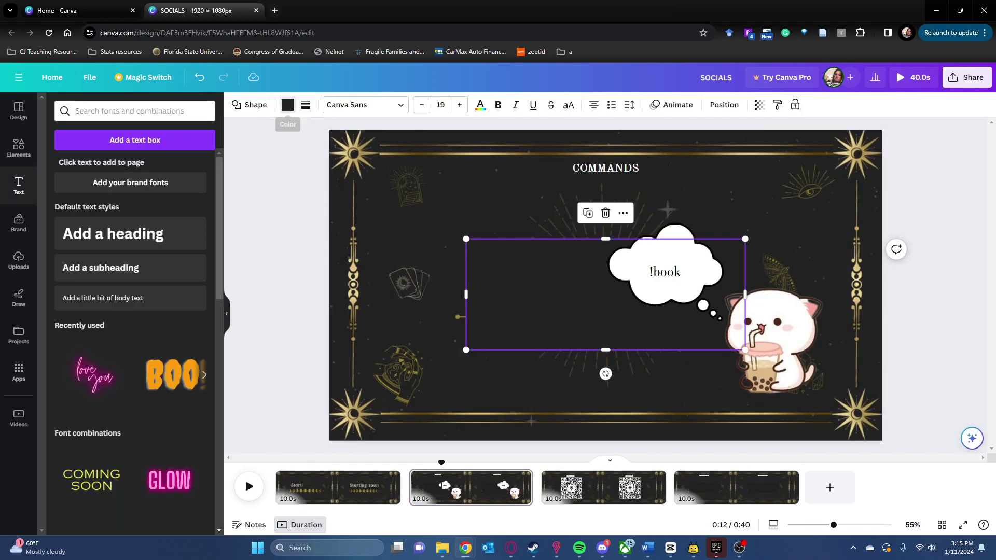
pyautogui.click(288, 104)
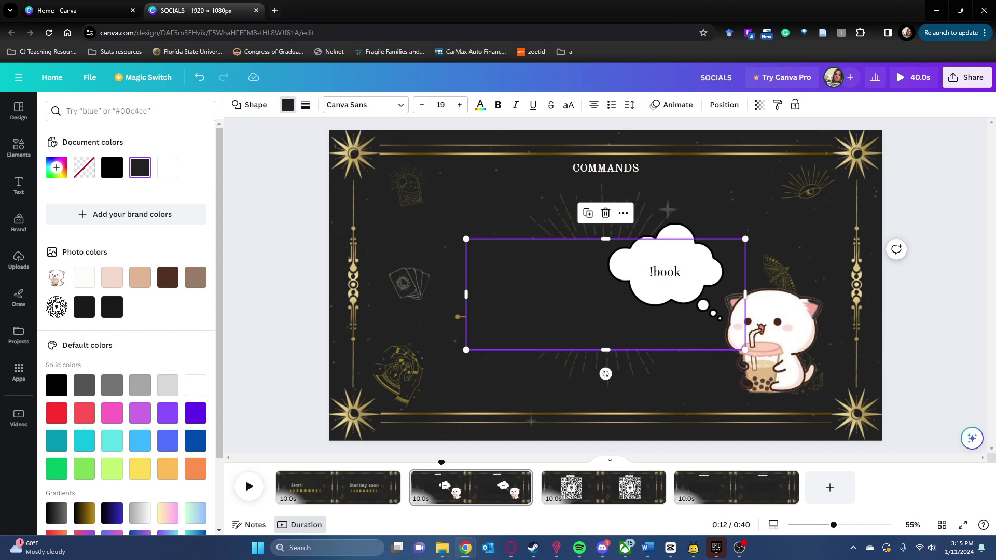
pyautogui.click(57, 167)
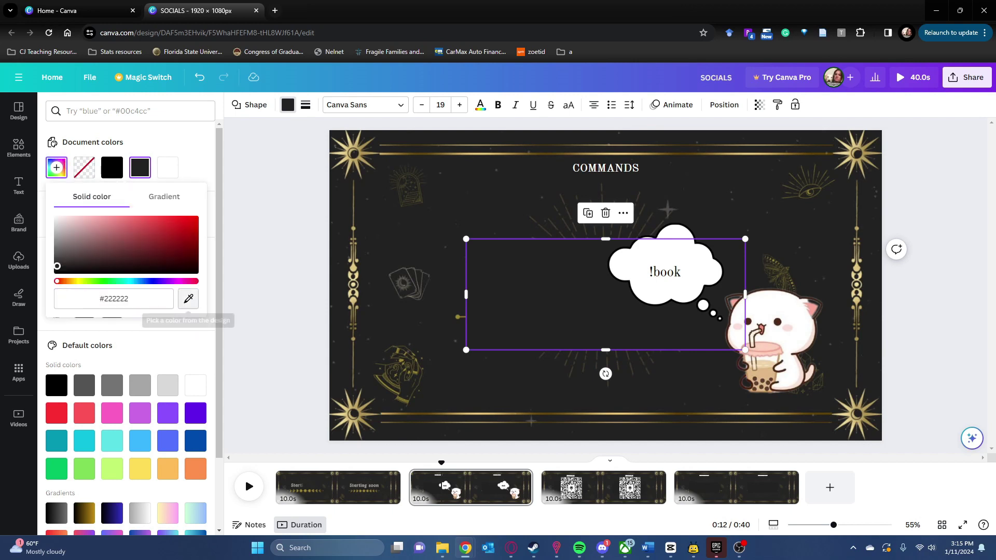
pyautogui.click(188, 299)
pyautogui.click(461, 188)
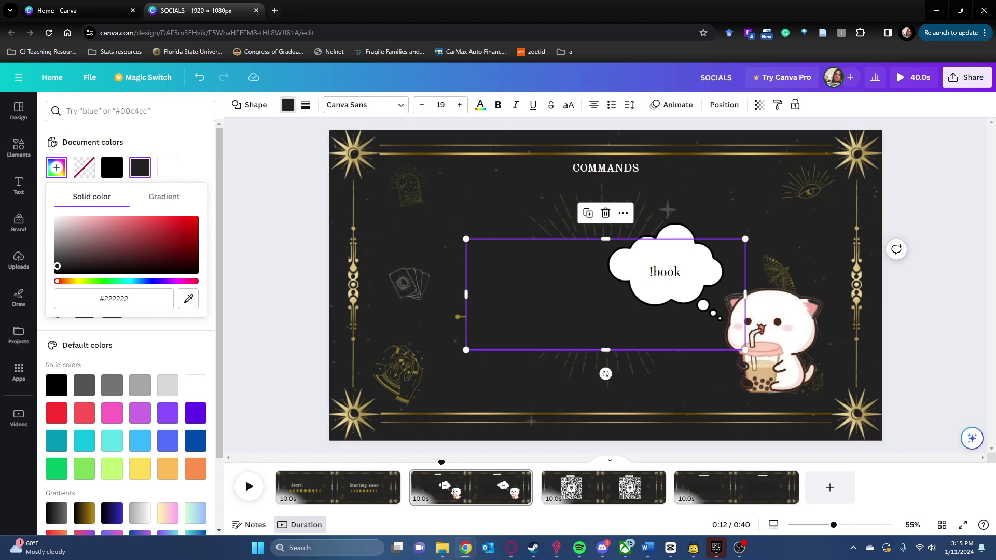
# Apply a color sampled from the page background to the cover rectangle on the Socials page and deselect it
pyautogui.click(642, 488)
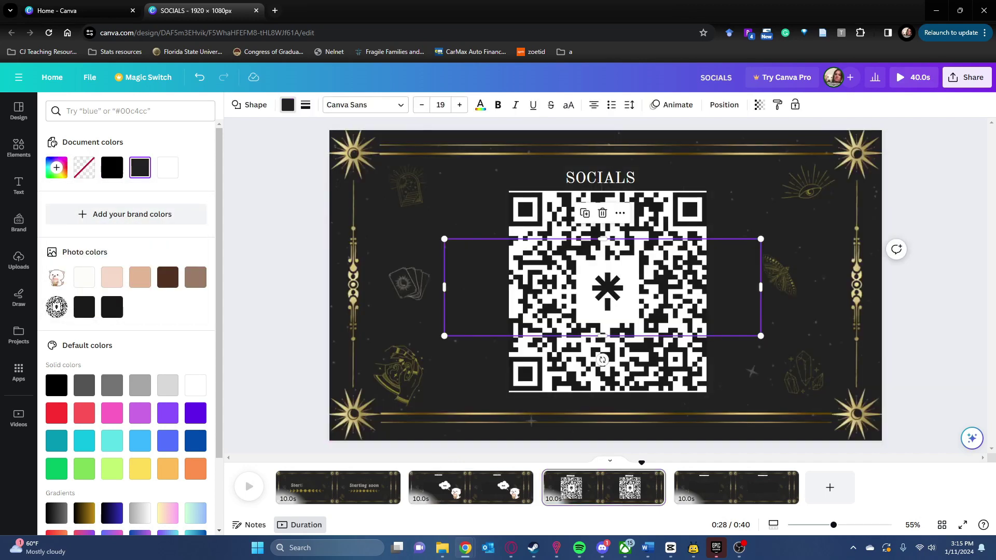
pyautogui.click(140, 167)
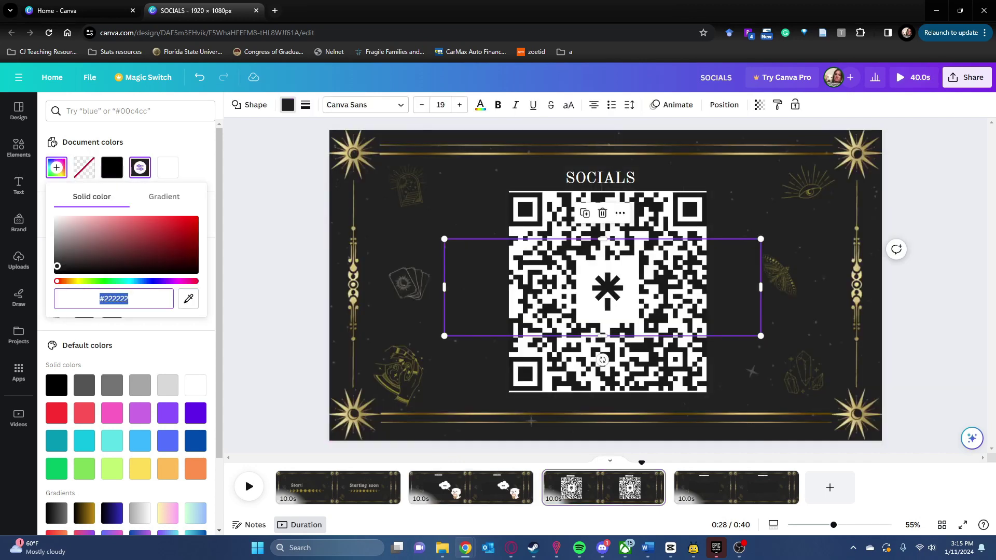
pyautogui.click(188, 299)
pyautogui.click(460, 191)
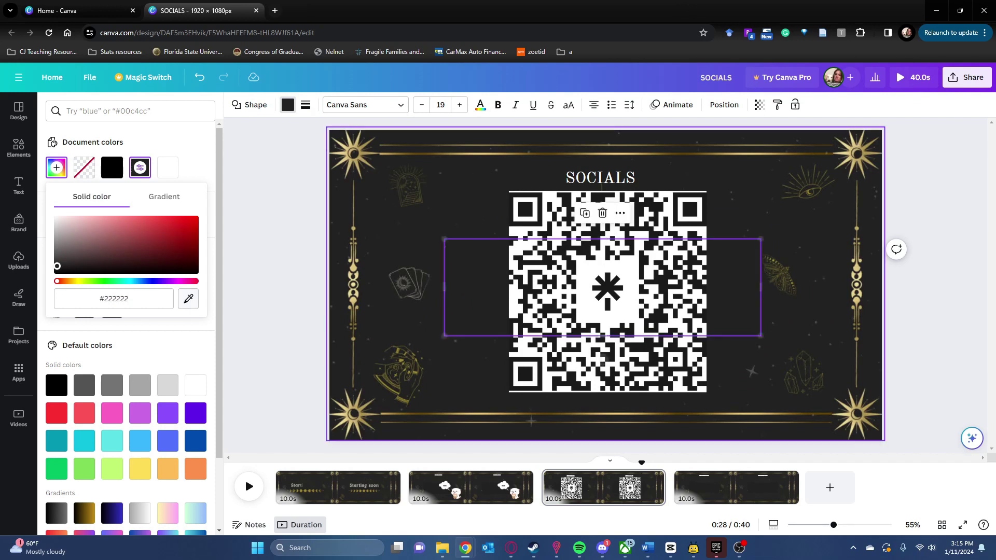
pyautogui.press('Escape')
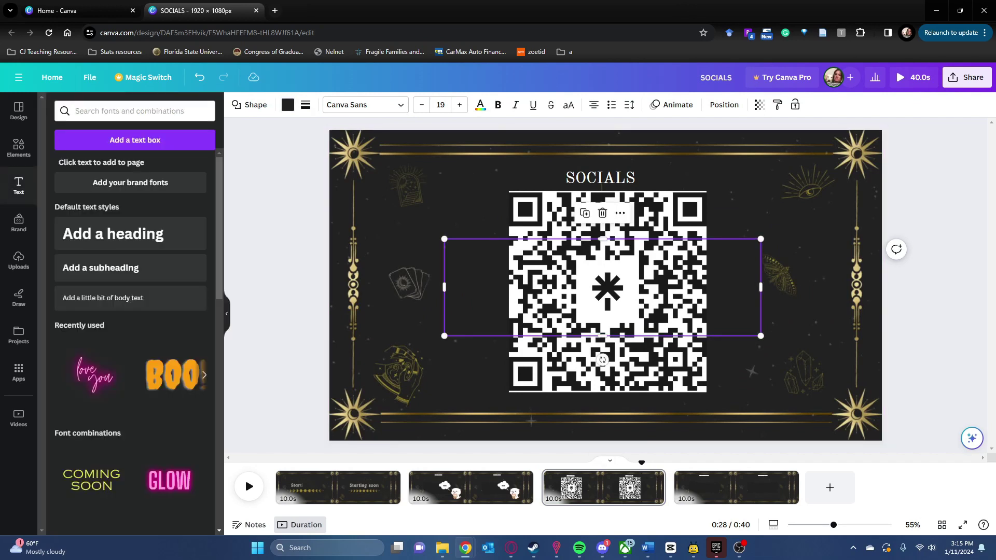
pyautogui.press('Escape')
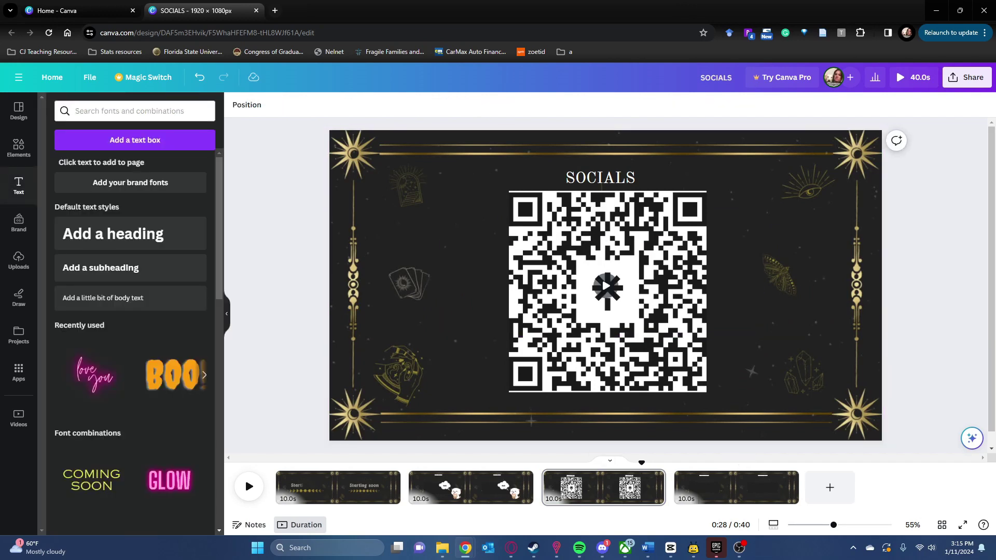
# Move the Socials page ahead of the Commands page in the page order and open the Commands page
pyautogui.click(738, 488)
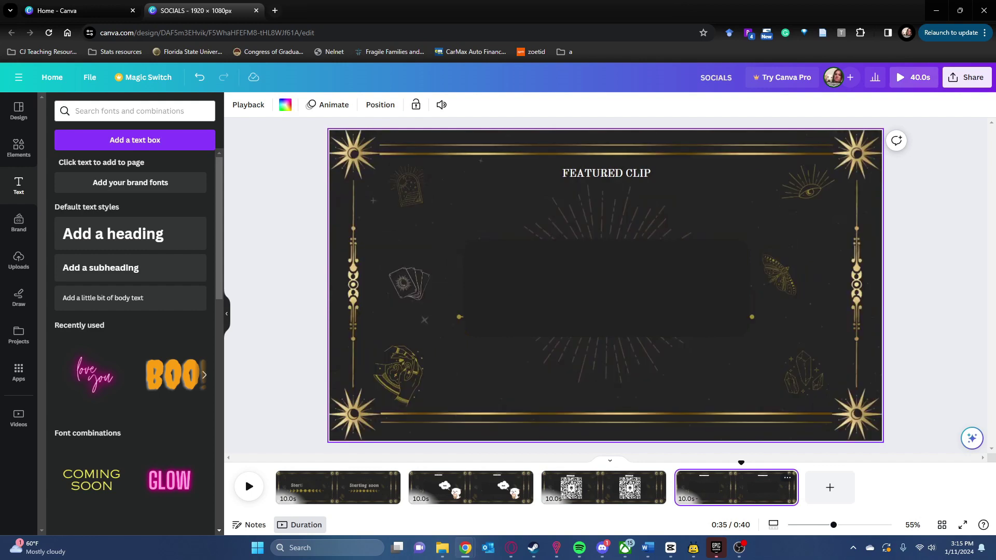
pyautogui.moveTo(603, 487); pyautogui.dragTo(498, 485)
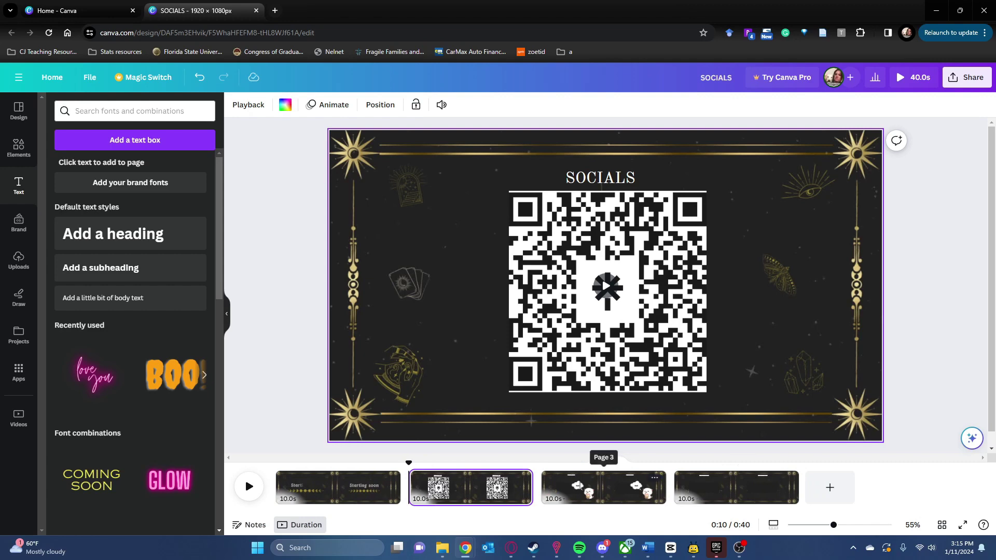
pyautogui.click(602, 488)
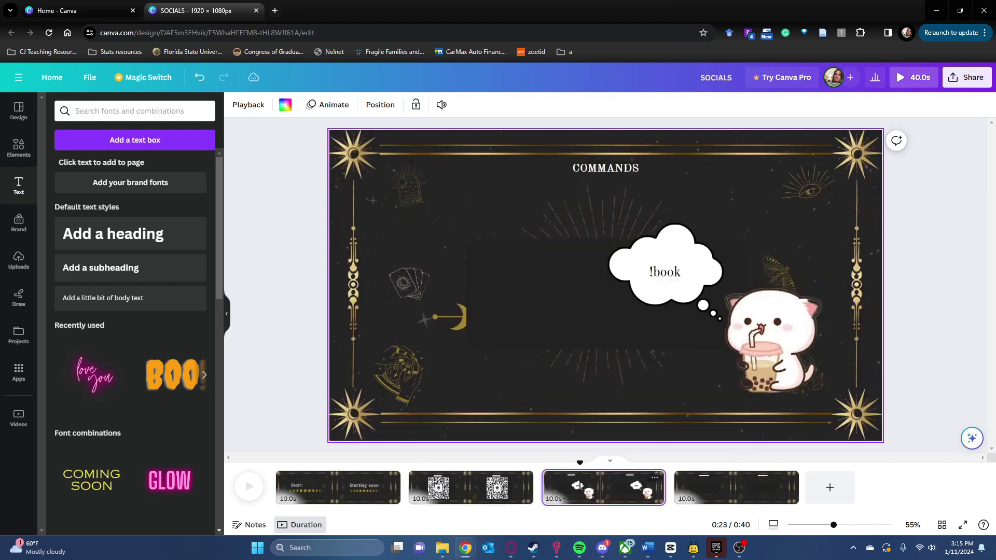
# Resample the dark page background as the fill of the Commands page's cover rectangle and deselect the shape
pyautogui.click(561, 299)
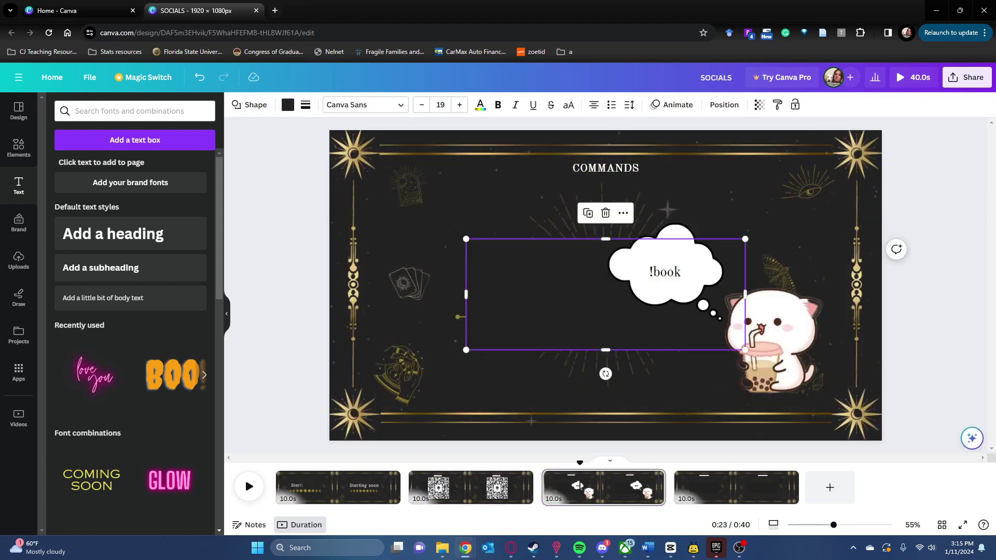
pyautogui.click(288, 104)
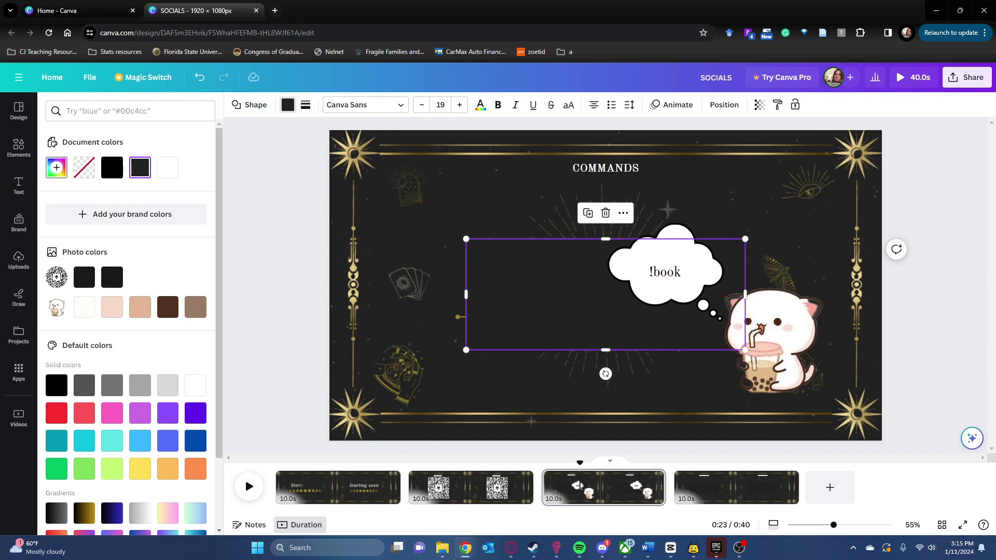
pyautogui.click(56, 167)
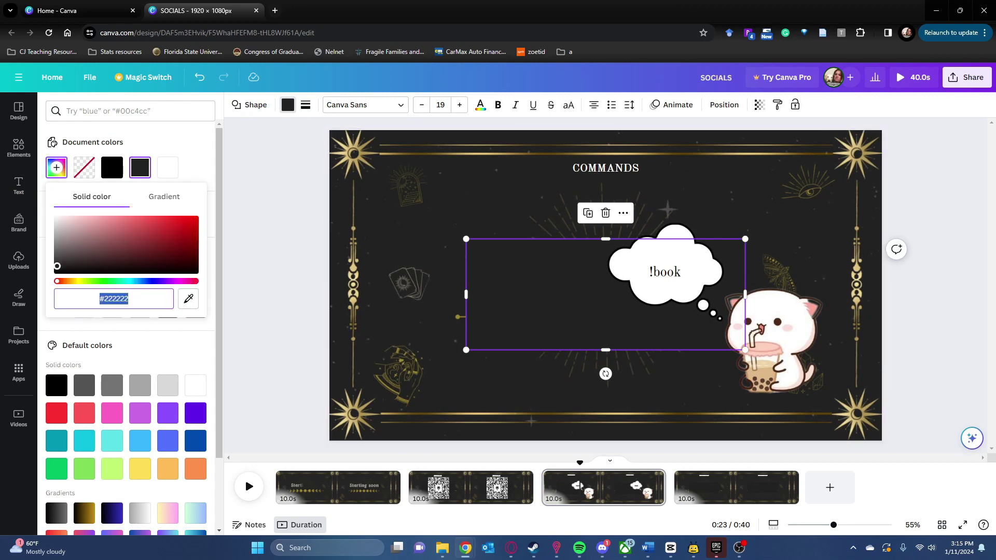
pyautogui.click(188, 299)
pyautogui.click(392, 221)
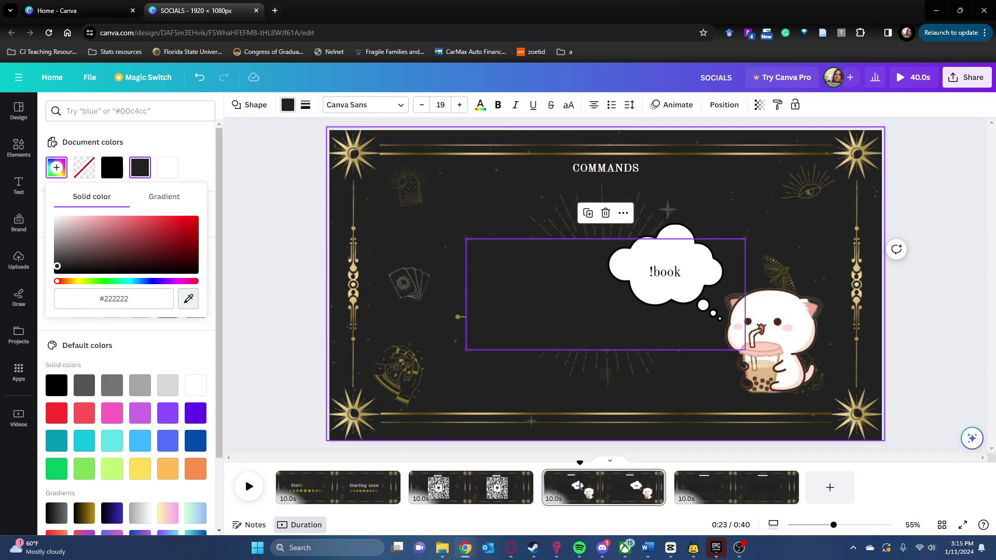
pyautogui.press('Escape')
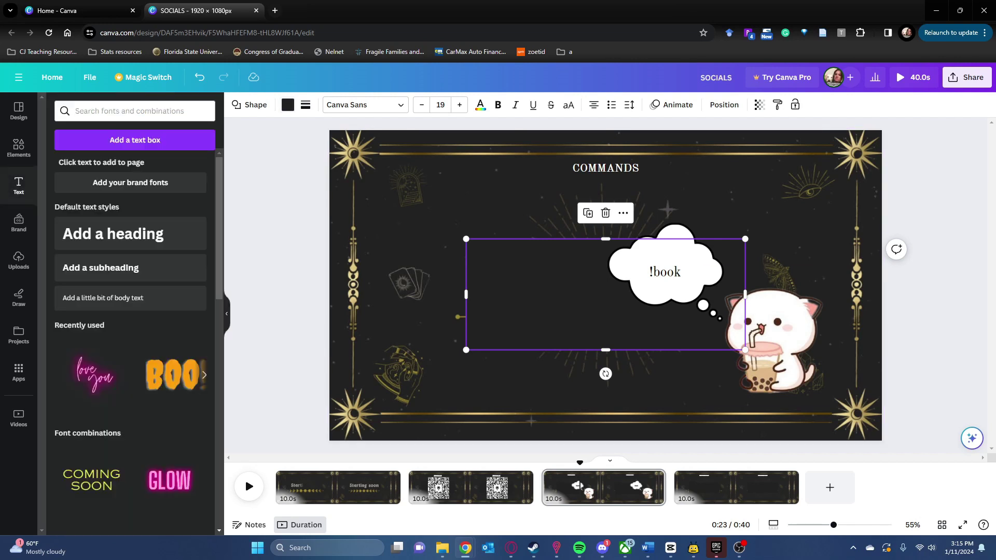
pyautogui.press('Escape')
pyautogui.press('Escape')
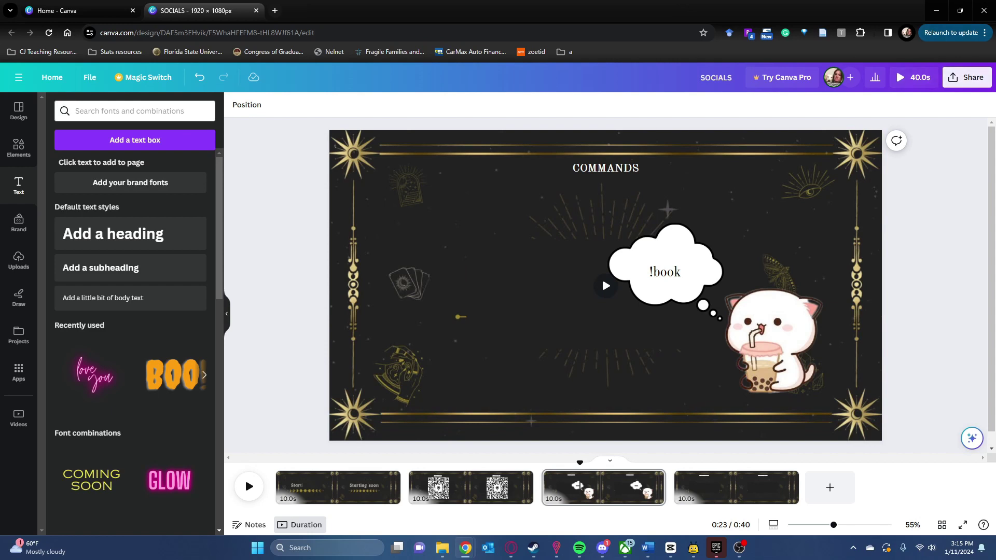
# Download all four pages of the design as an MP4 video at 1080p
pyautogui.click(967, 78)
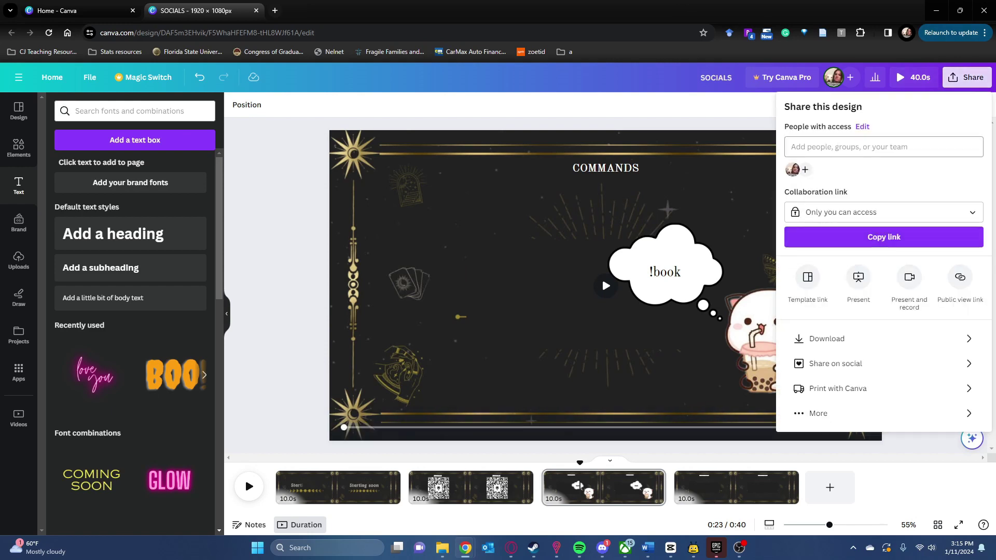
pyautogui.click(827, 339)
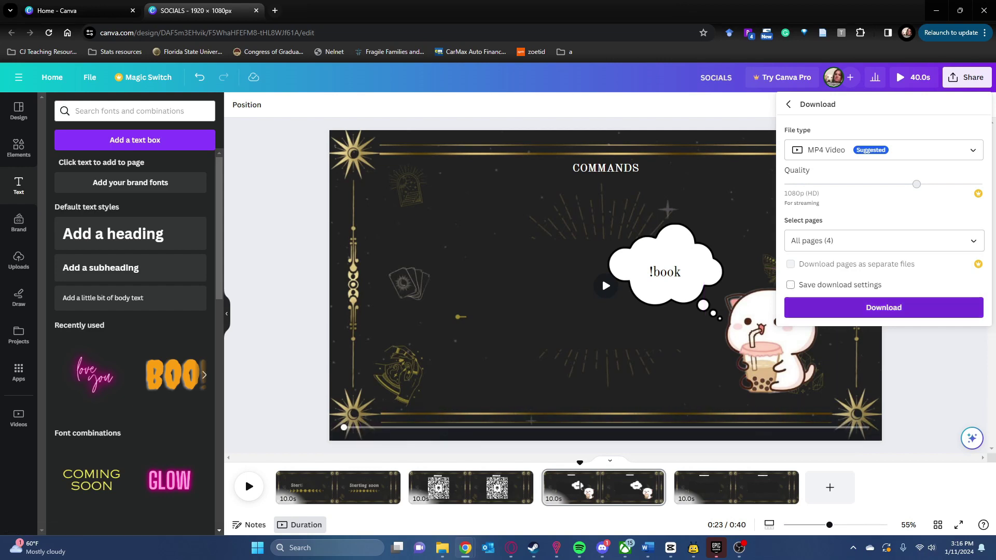
pyautogui.click(883, 308)
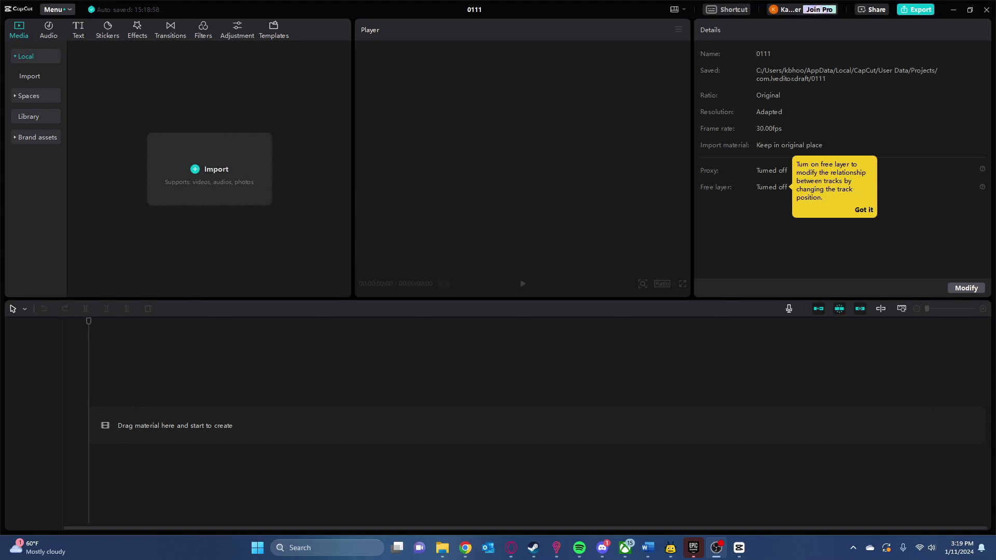
pyautogui.click(210, 169)
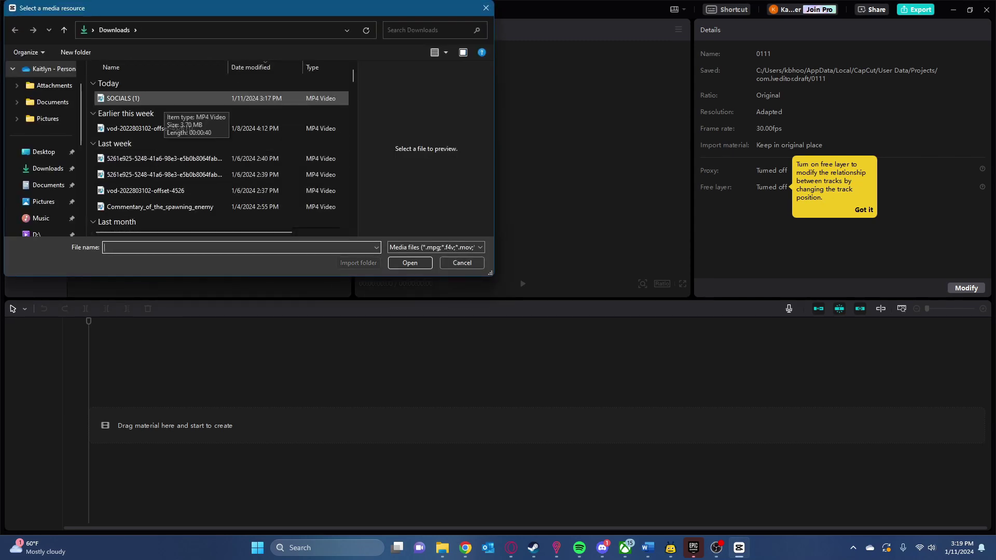
pyautogui.click(155, 98)
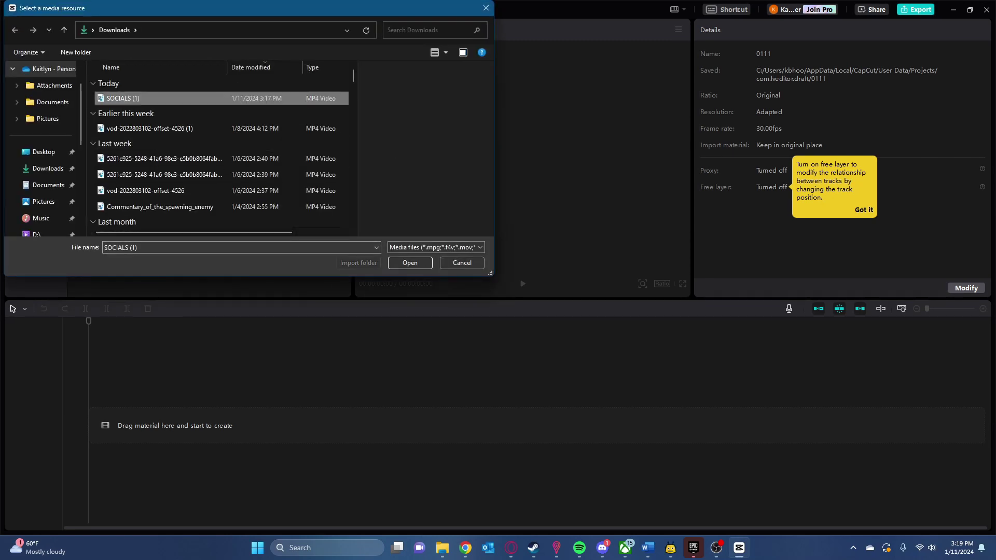
pyautogui.click(410, 263)
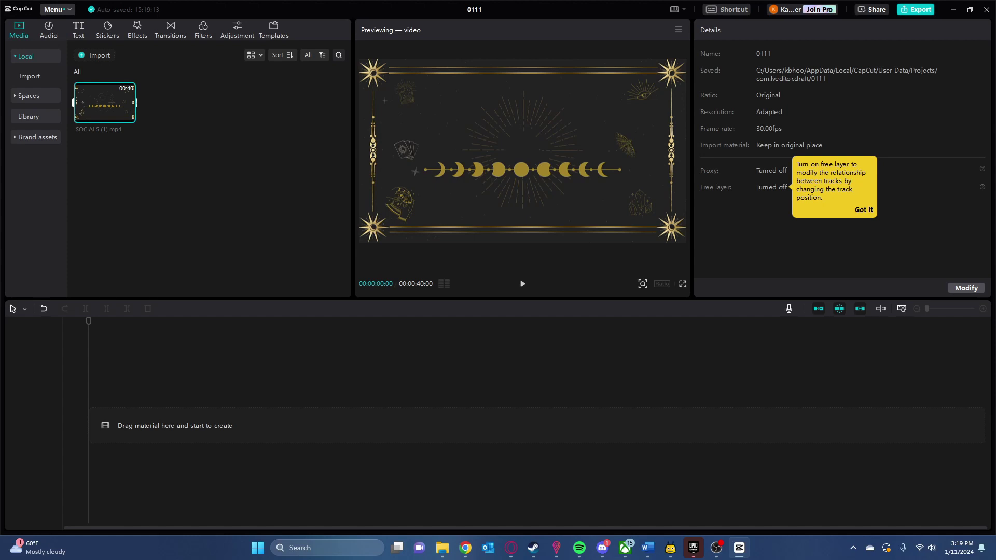
pyautogui.click(94, 55)
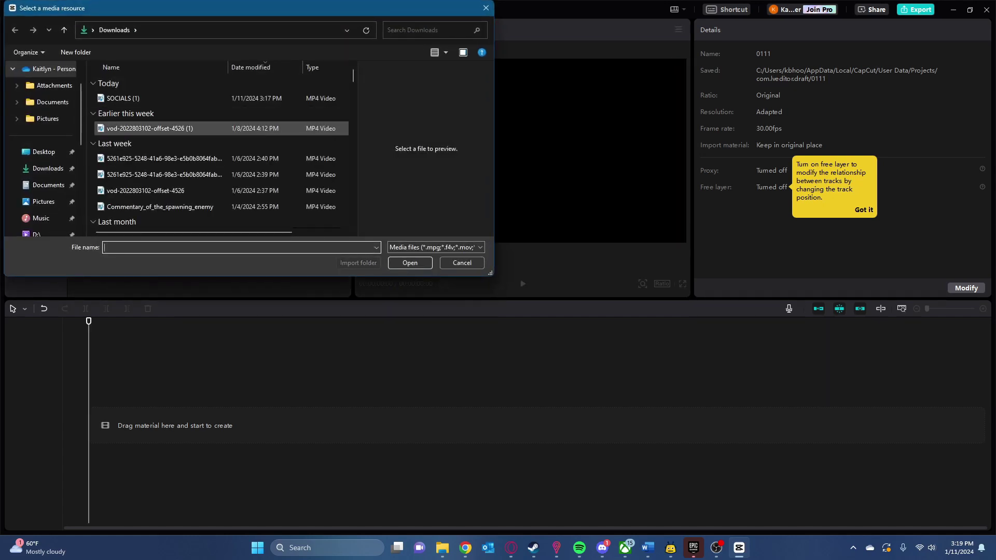
pyautogui.click(151, 128)
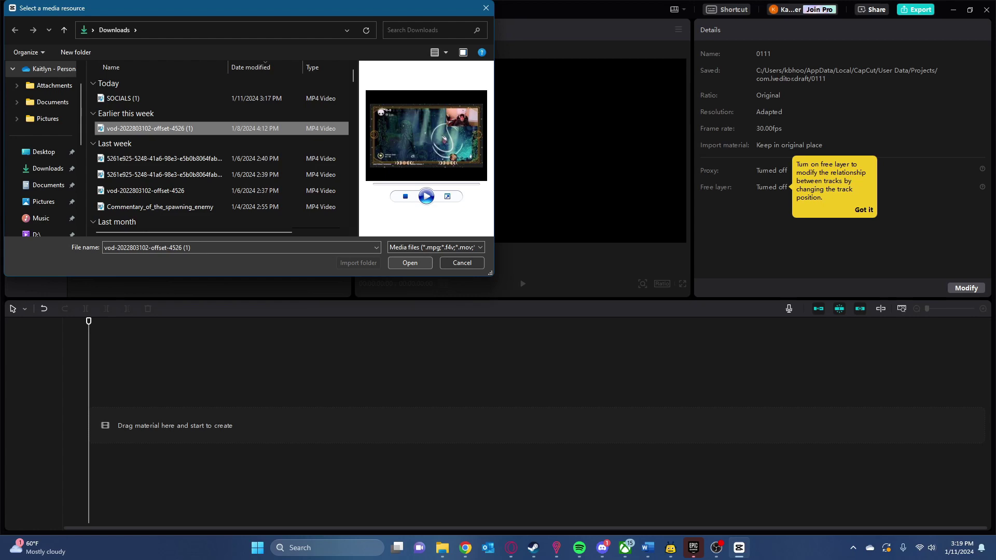
pyautogui.press('Return')
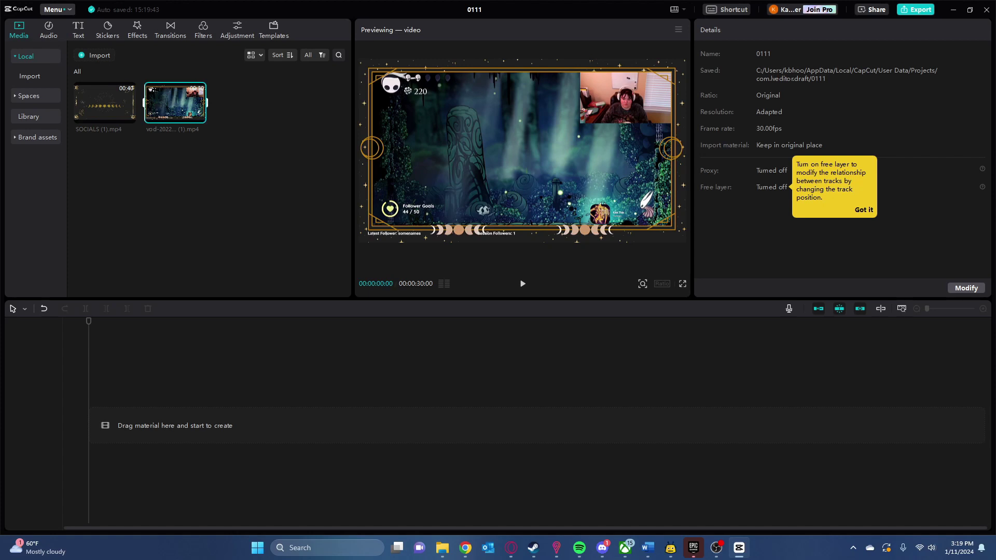
# Place the SOCIALS (1).mp4 video at the start of the empty timeline
pyautogui.moveTo(106, 104)
pyautogui.moveTo(175, 102)
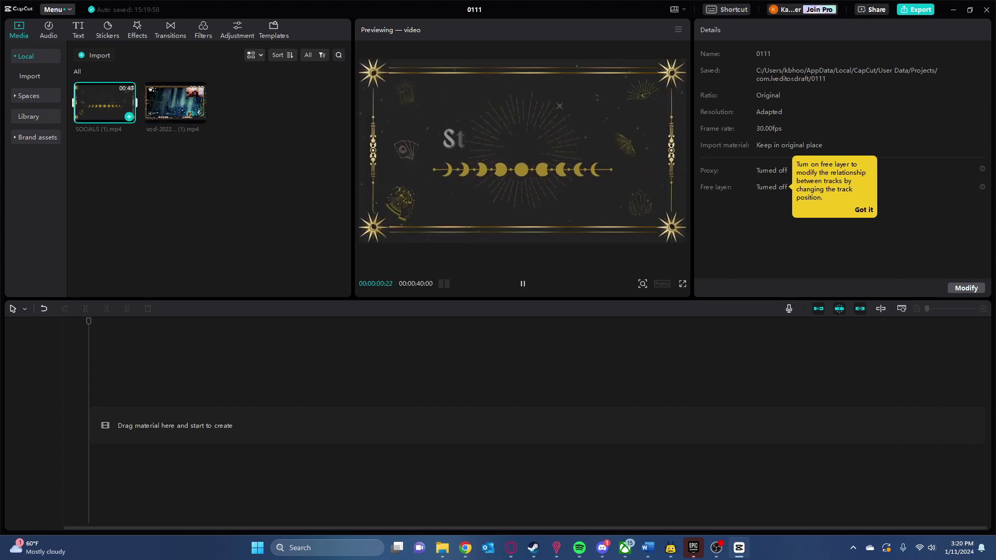
pyautogui.moveTo(103, 103); pyautogui.dragTo(114, 424)
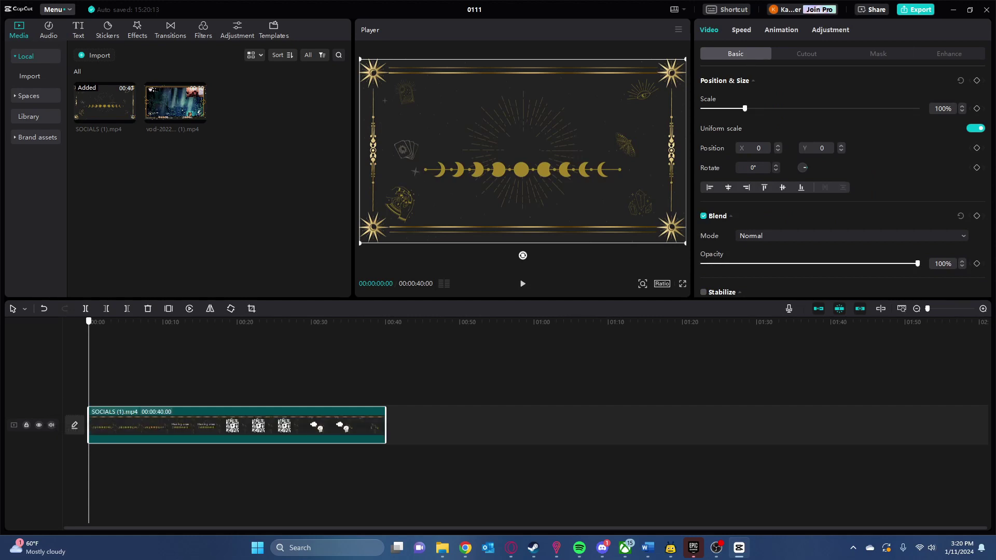
# Split the SOCIALS (1).mp4 clip at 00:00:30:00, the first frame of the "FEATURED CLIP" screen
pyautogui.moveTo(88, 321); pyautogui.dragTo(311, 322)
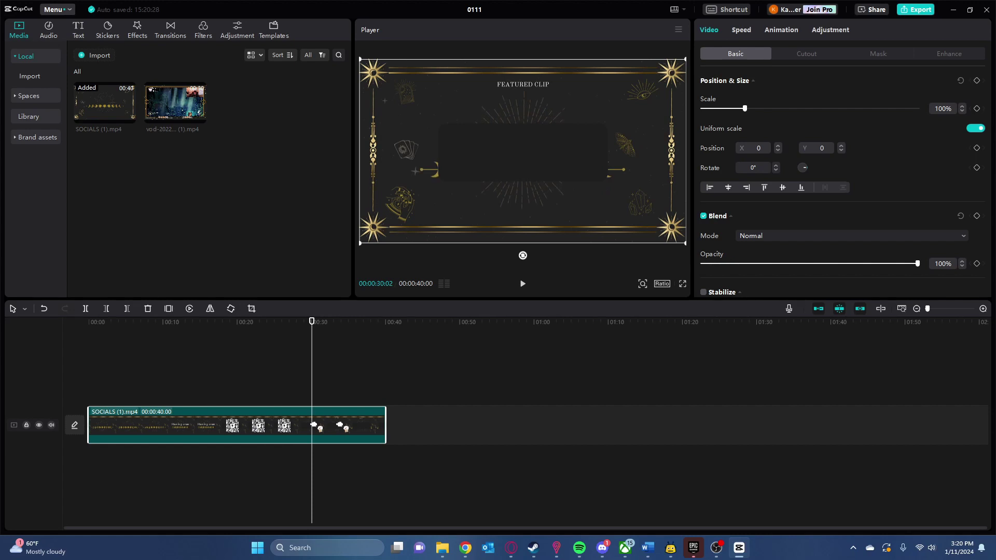
pyautogui.moveTo(311, 322); pyautogui.dragTo(312, 322)
pyautogui.press('Left')
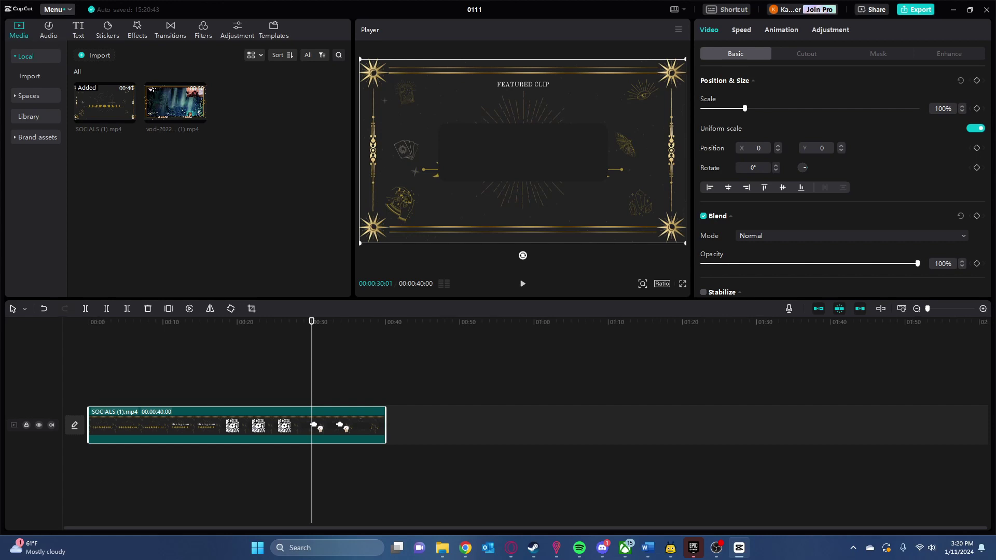
pyautogui.press('Right')
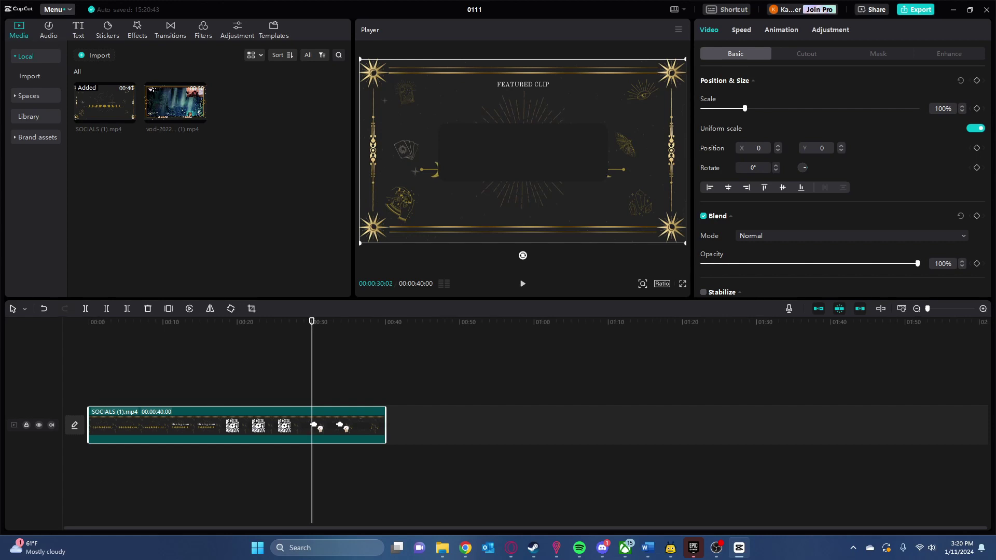
pyautogui.press('Left')
pyautogui.press('Left')
pyautogui.press('Left')
pyautogui.press('Left')
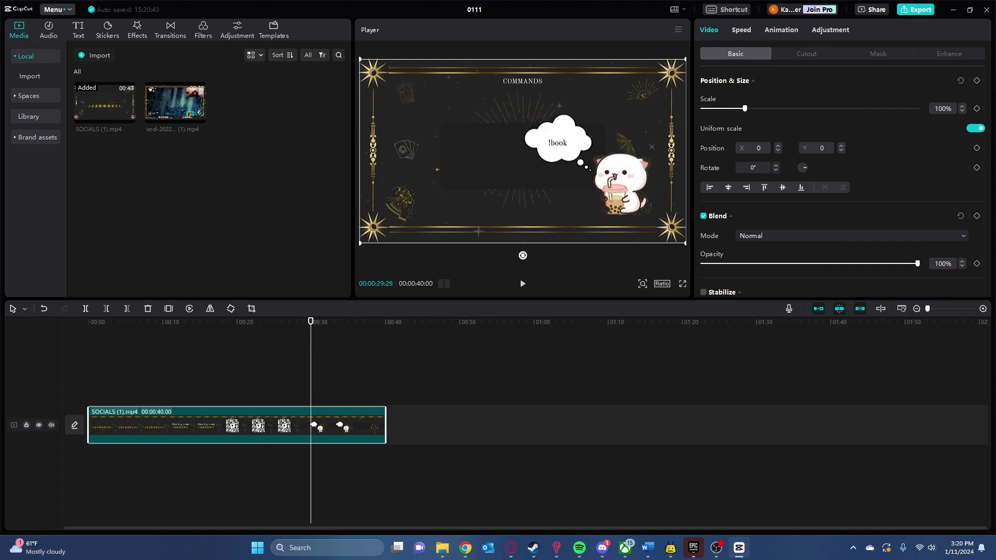
pyautogui.press('Right')
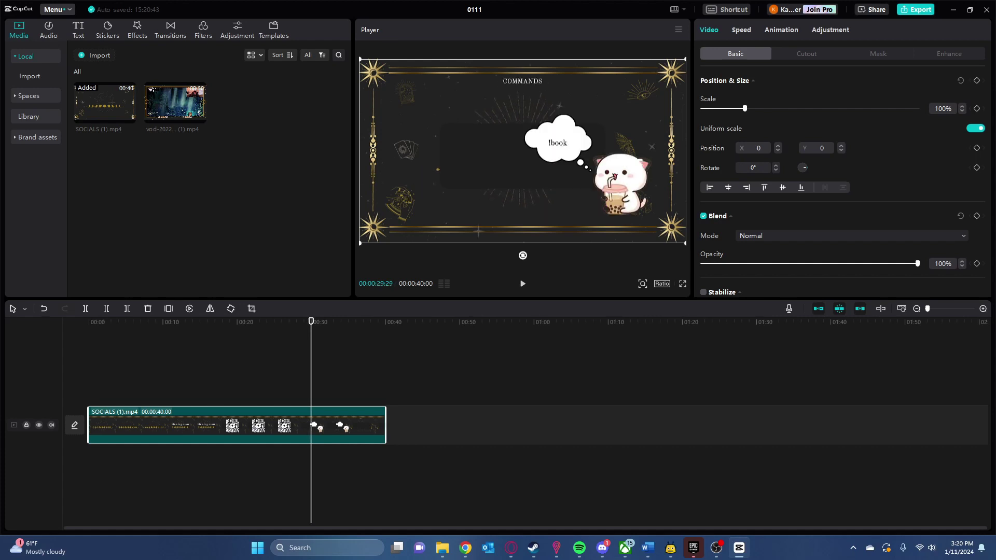
pyautogui.press('Right')
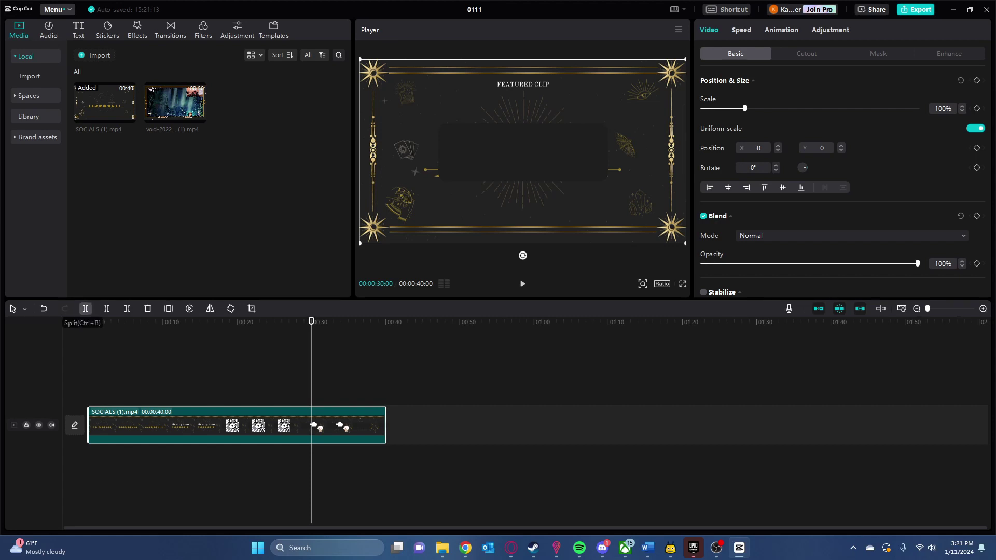
pyautogui.click(86, 308)
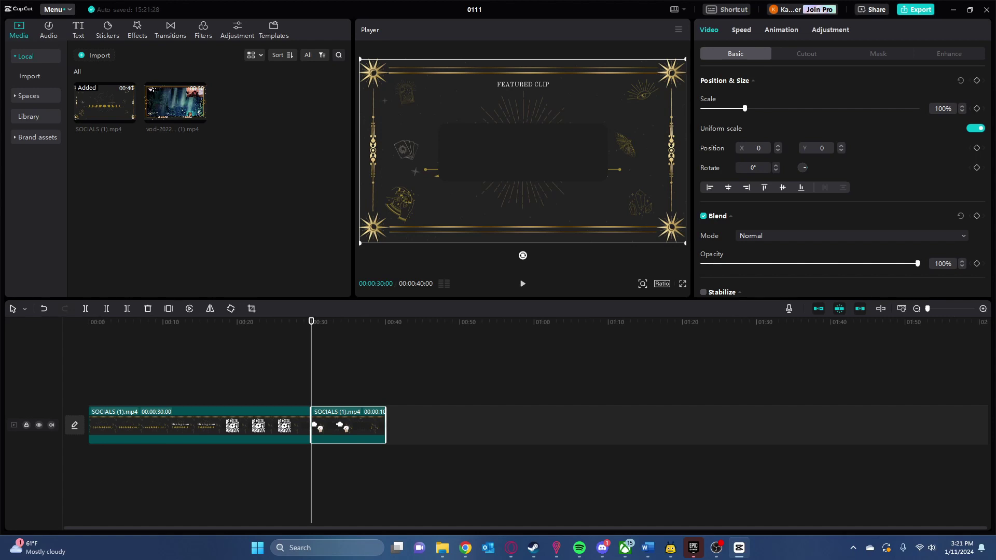
# Copy the 10-second "FEATURED CLIP" segment and append the copy to the main track at 00:00:40:00
pyautogui.rightClick(332, 426)
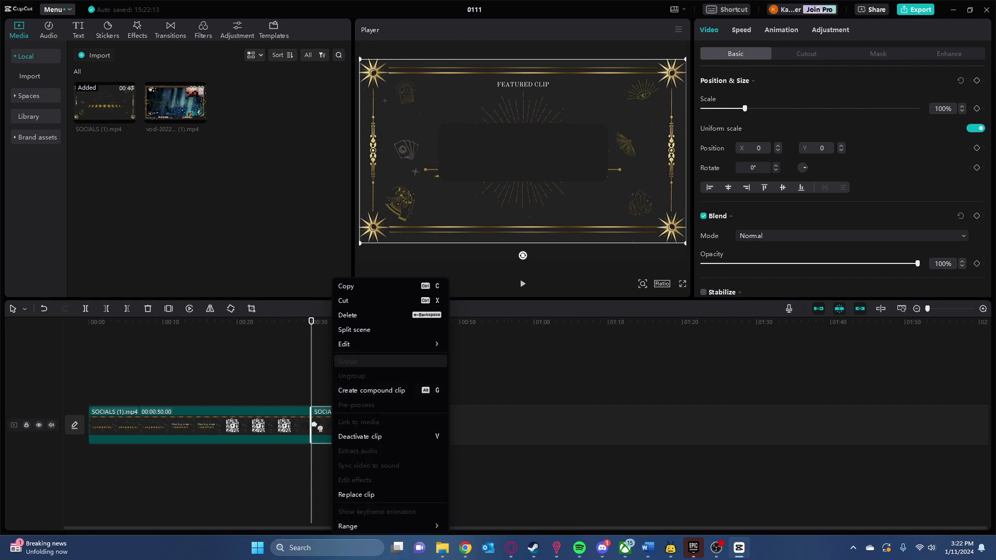
pyautogui.click(347, 286)
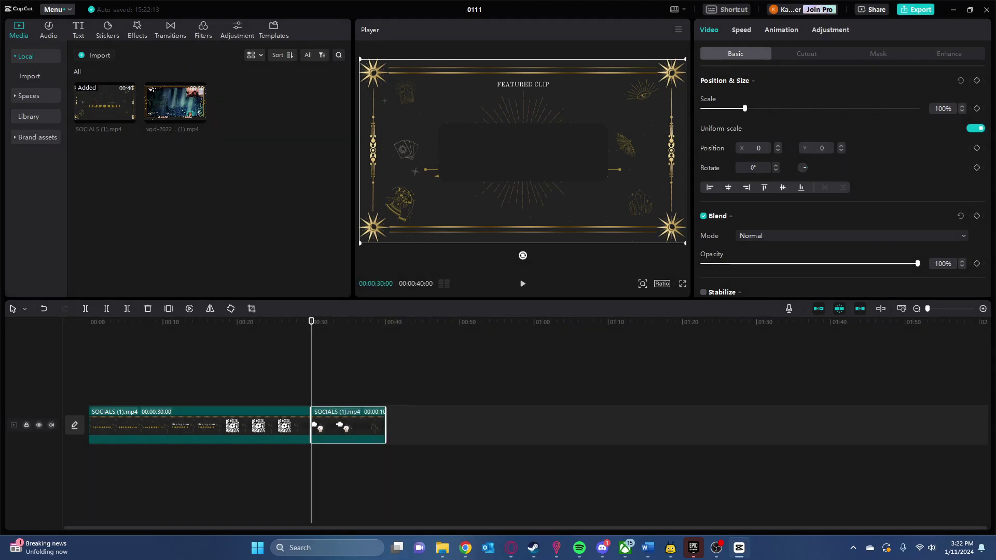
pyautogui.click(385, 363)
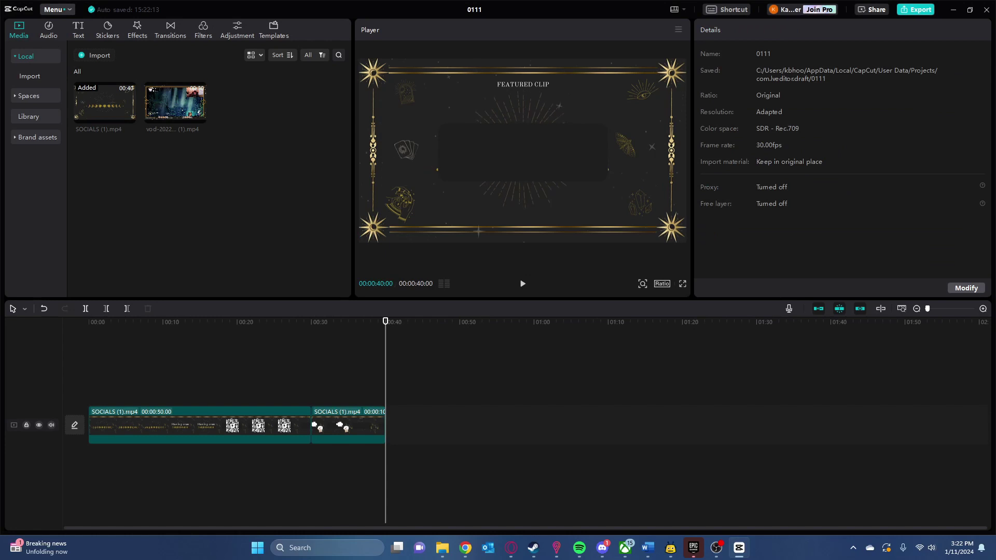
pyautogui.rightClick(464, 431)
pyautogui.click(476, 439)
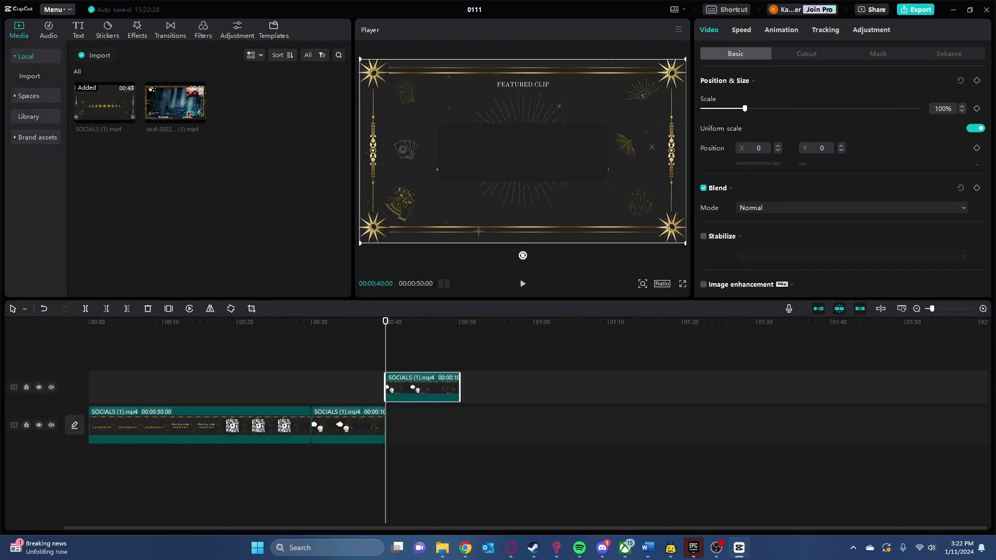
pyautogui.moveTo(421, 388); pyautogui.dragTo(422, 424)
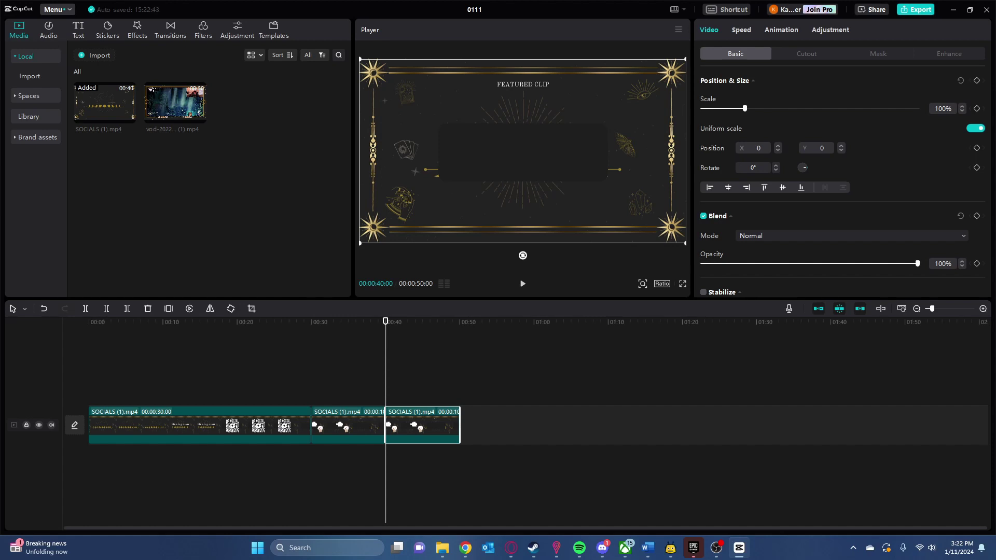
pyautogui.moveTo(200, 115); pyautogui.dragTo(324, 385)
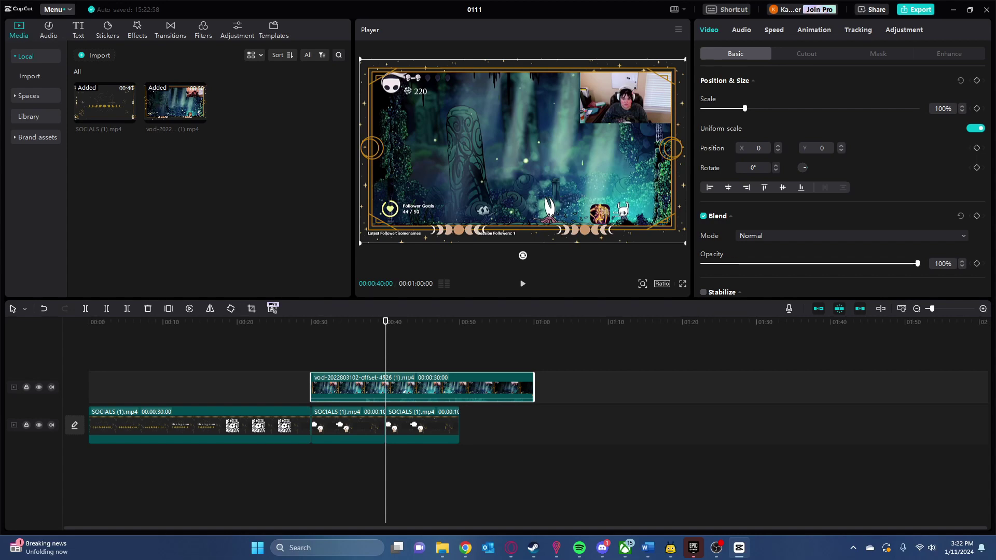
pyautogui.moveTo(386, 322); pyautogui.dragTo(311, 322)
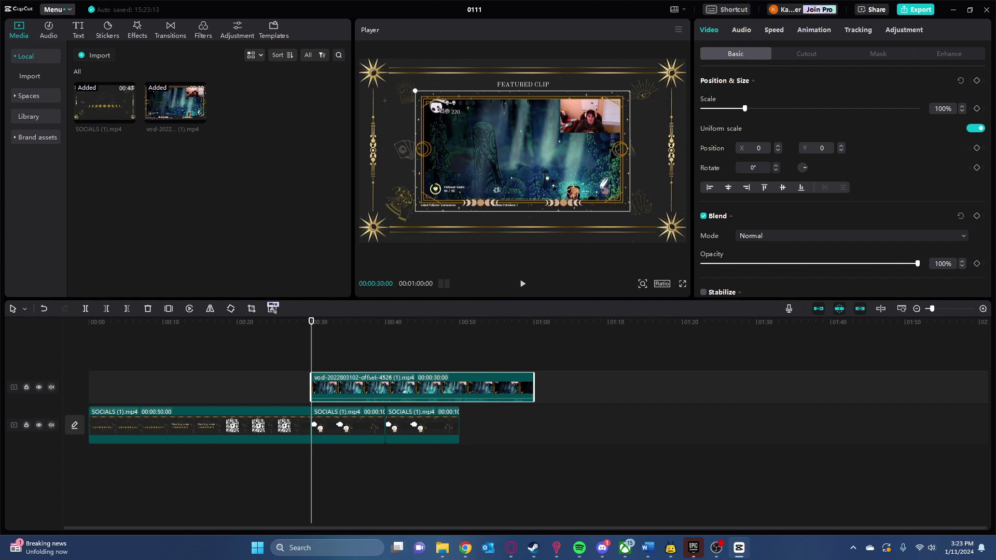
pyautogui.moveTo(524, 156)
pyautogui.mouseDown()
pyautogui.moveTo(559, 172)
pyautogui.moveTo(524, 156)
pyautogui.mouseUp()
pyautogui.moveTo(631, 212); pyautogui.dragTo(645, 223)
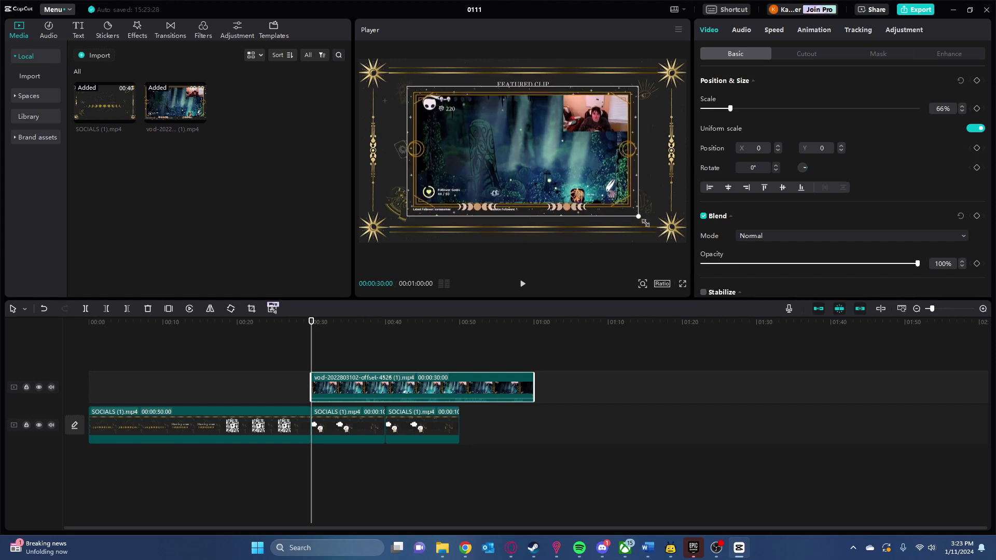
pyautogui.moveTo(545, 161); pyautogui.dragTo(545, 167)
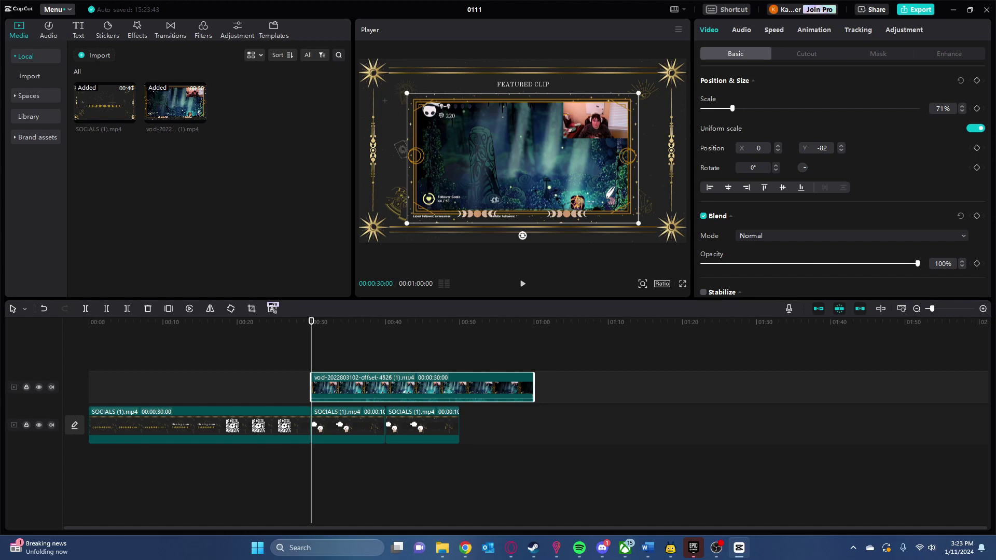
# Paste another copy of the "FEATURED CLIP" segment onto the end of the main track to cover the stream clip's full length
pyautogui.click(423, 427)
pyautogui.click(521, 434)
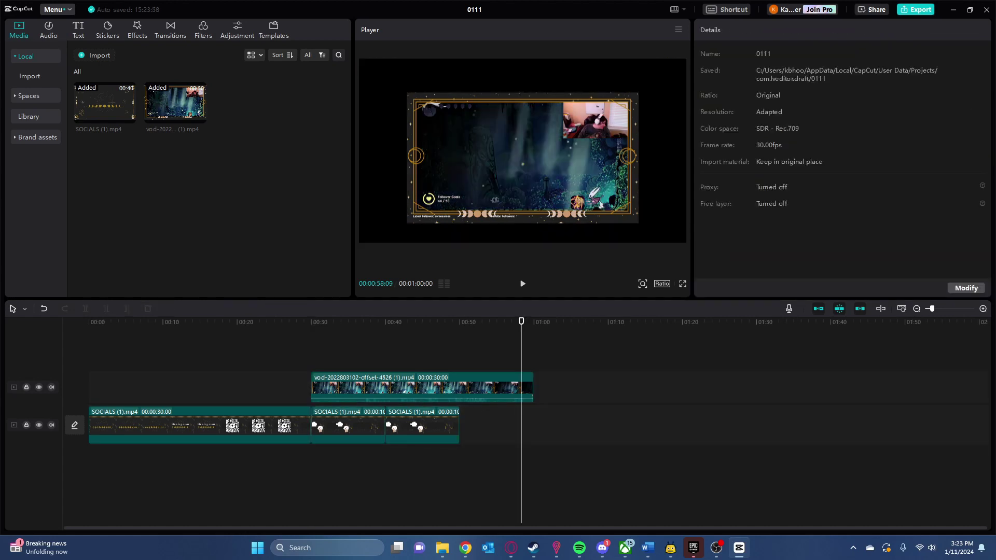
pyautogui.click(422, 428)
pyautogui.click(348, 428)
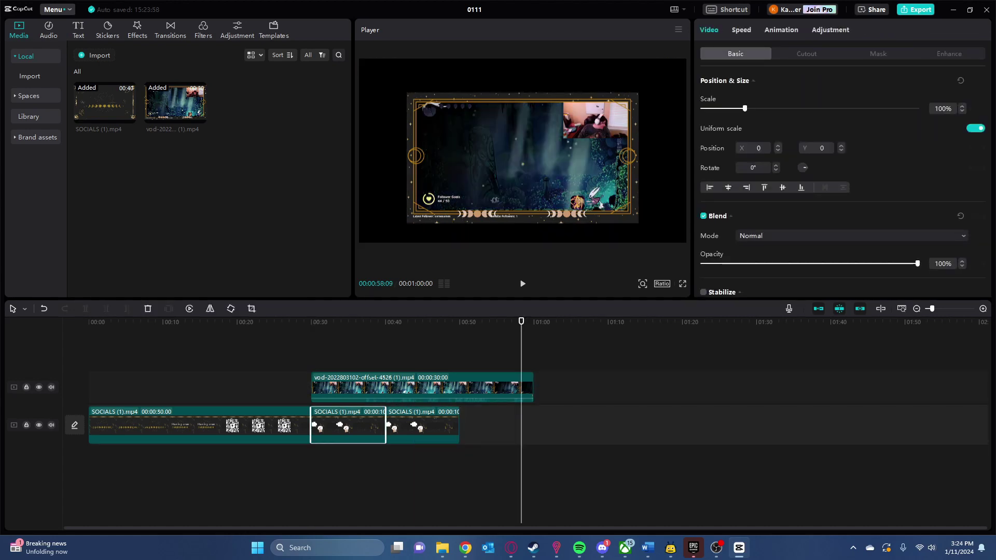
pyautogui.moveTo(521, 321); pyautogui.dragTo(412, 322)
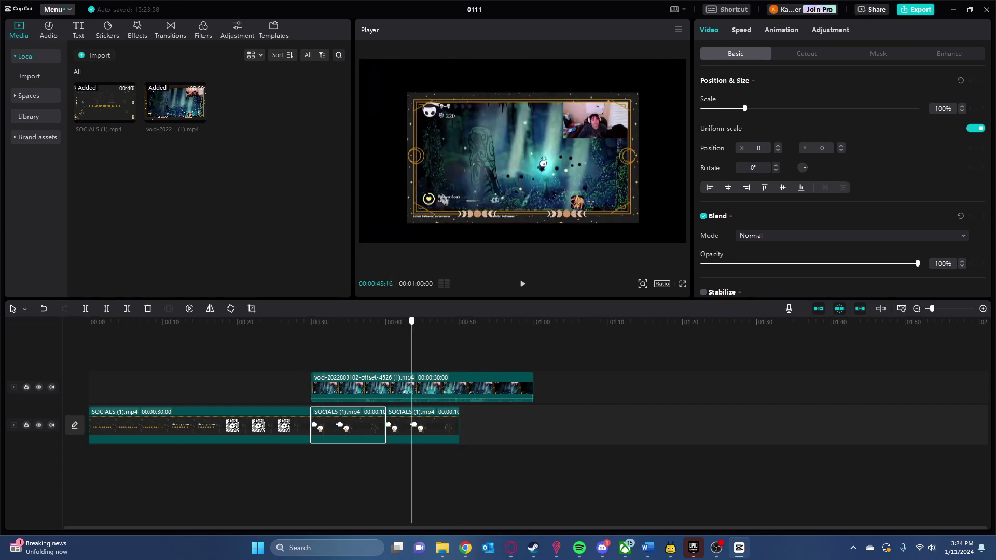
pyautogui.click(423, 430)
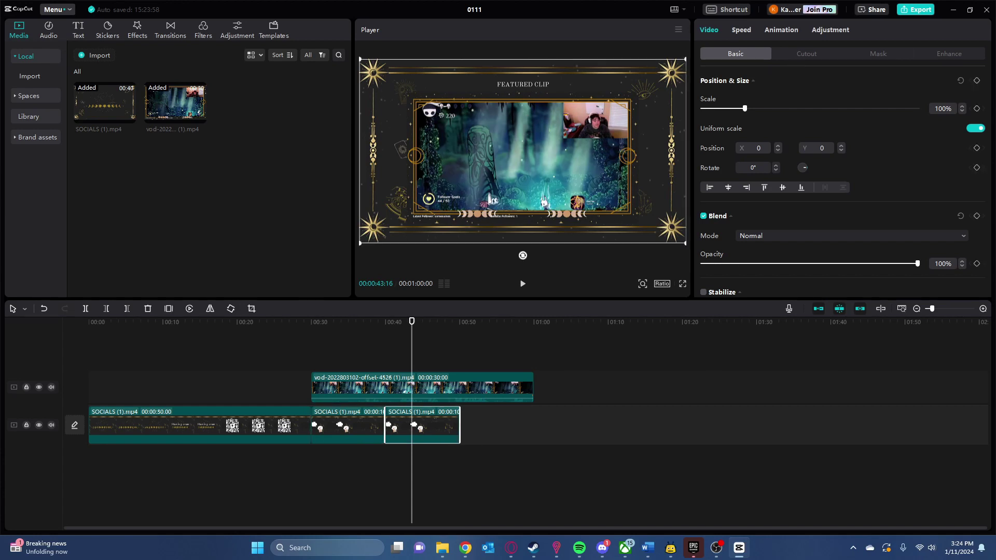
pyautogui.click(485, 430)
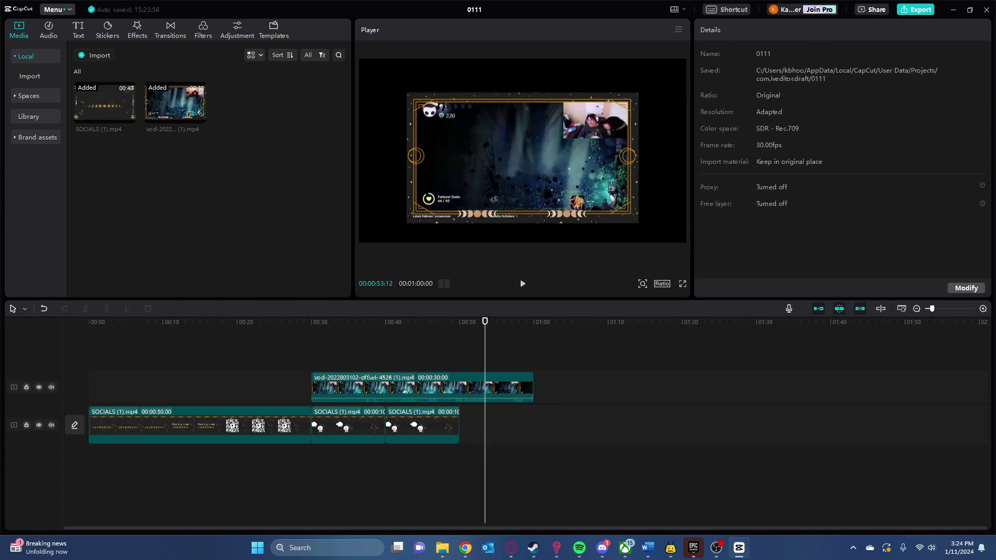
pyautogui.hotkey('ctrl', 'v')
pyautogui.moveTo(519, 403); pyautogui.dragTo(494, 436)
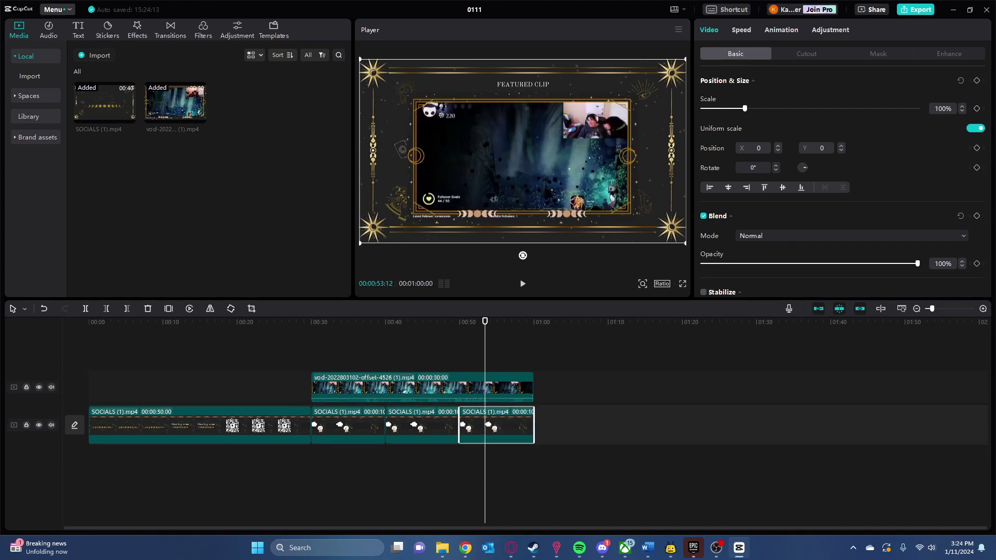
# Play the assembled video from the start to review all screens and the stream clip
pyautogui.moveTo(482, 321); pyautogui.dragTo(89, 322)
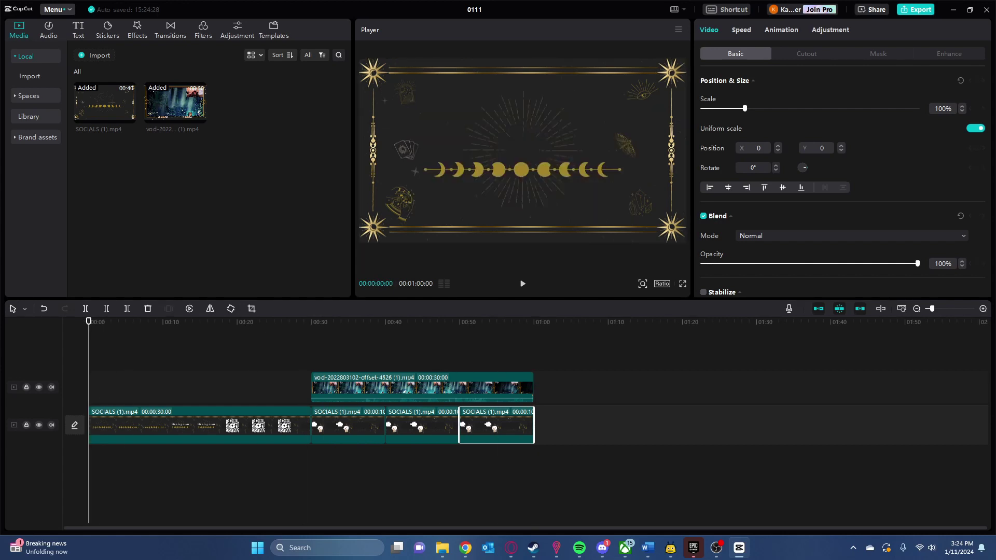
pyautogui.press('space')
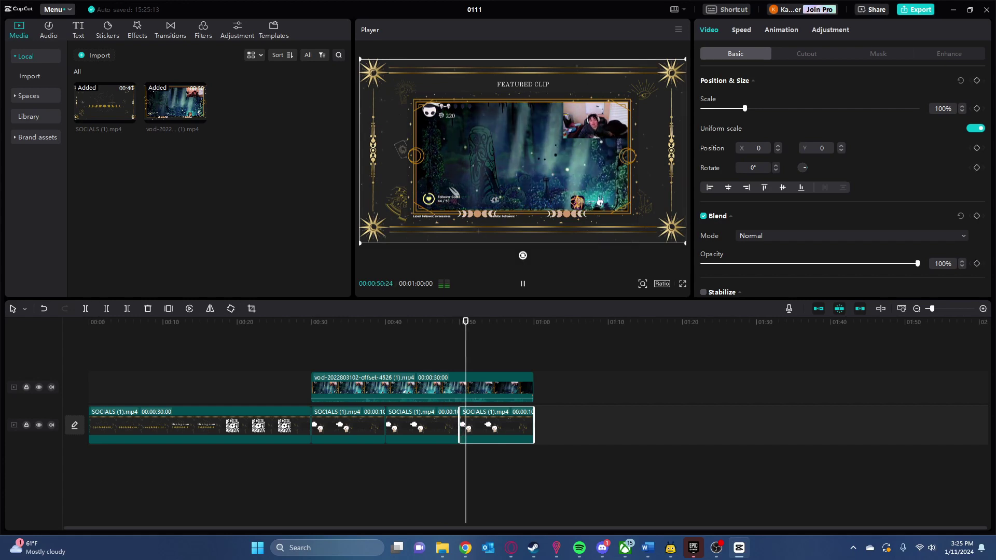
pyautogui.click(522, 158)
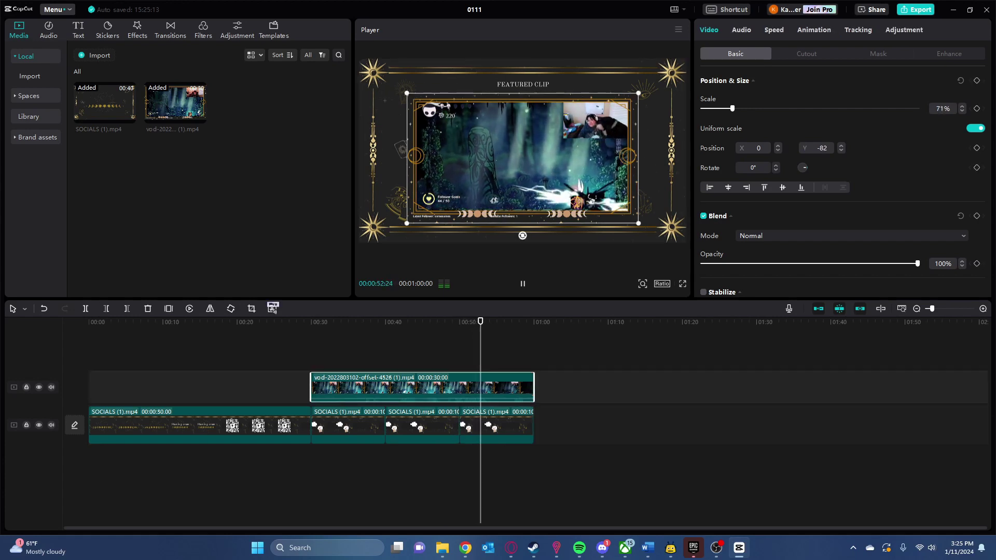
pyautogui.rightClick(425, 388)
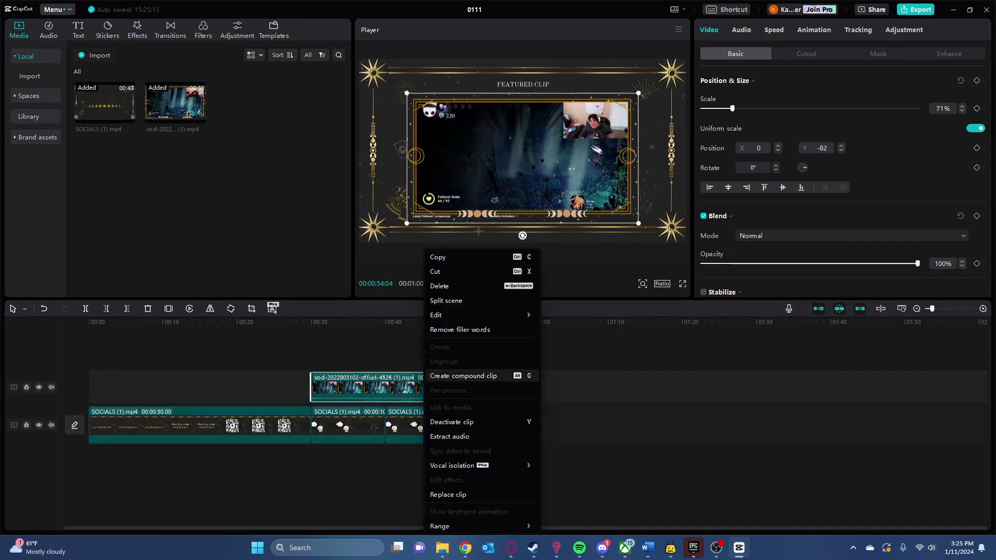
pyautogui.click(440, 286)
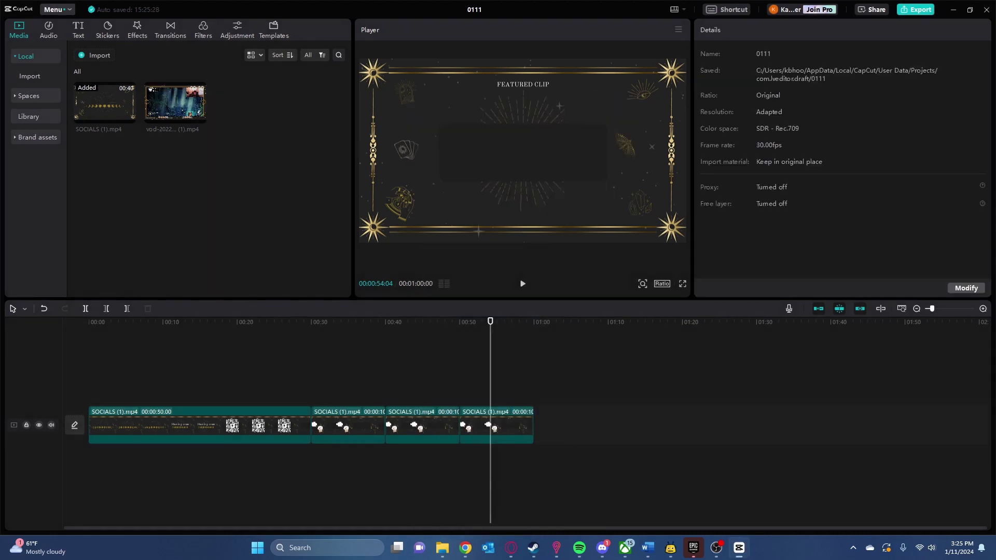
pyautogui.moveTo(175, 103)
pyautogui.moveTo(176, 104); pyautogui.dragTo(340, 384)
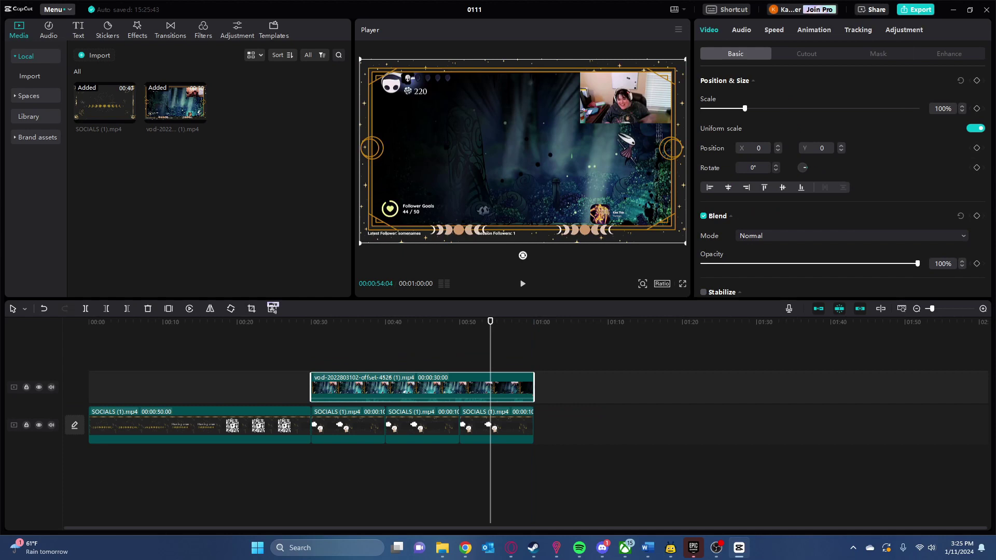
pyautogui.moveTo(686, 59); pyautogui.dragTo(616, 131)
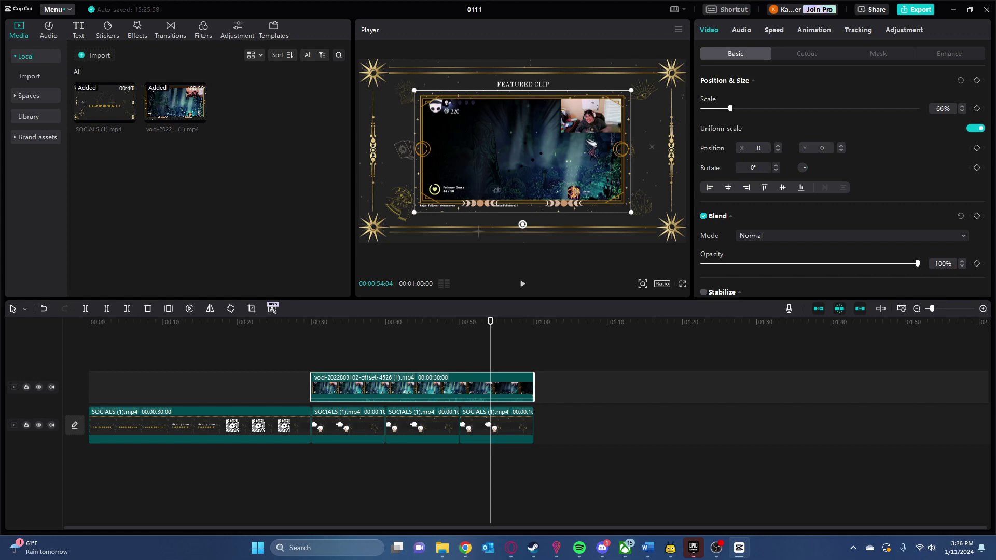
# Download the trending song "New Year Dance" and place it below the video at the start of the timeline
pyautogui.moveTo(490, 321); pyautogui.dragTo(89, 321)
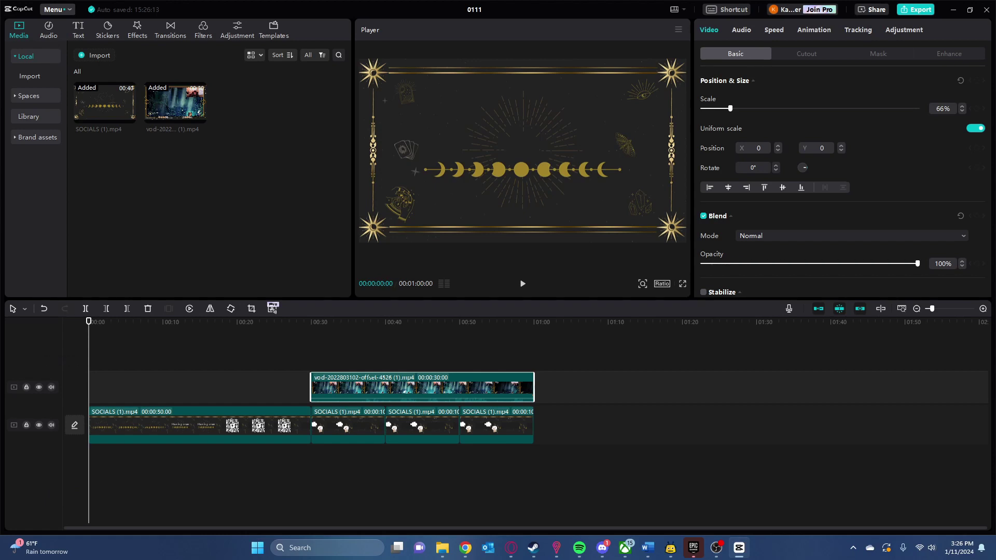
pyautogui.click(49, 30)
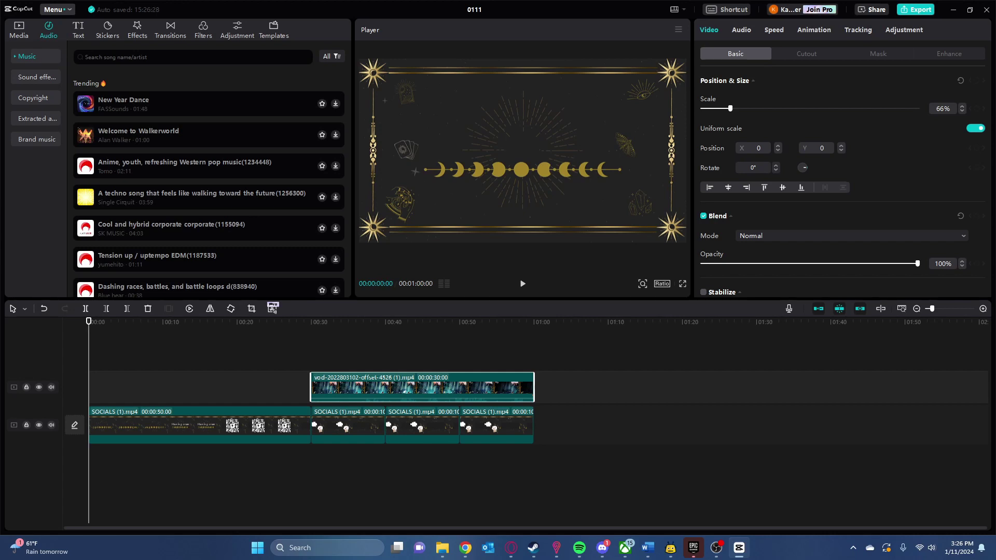
pyautogui.click(336, 197)
pyautogui.click(336, 104)
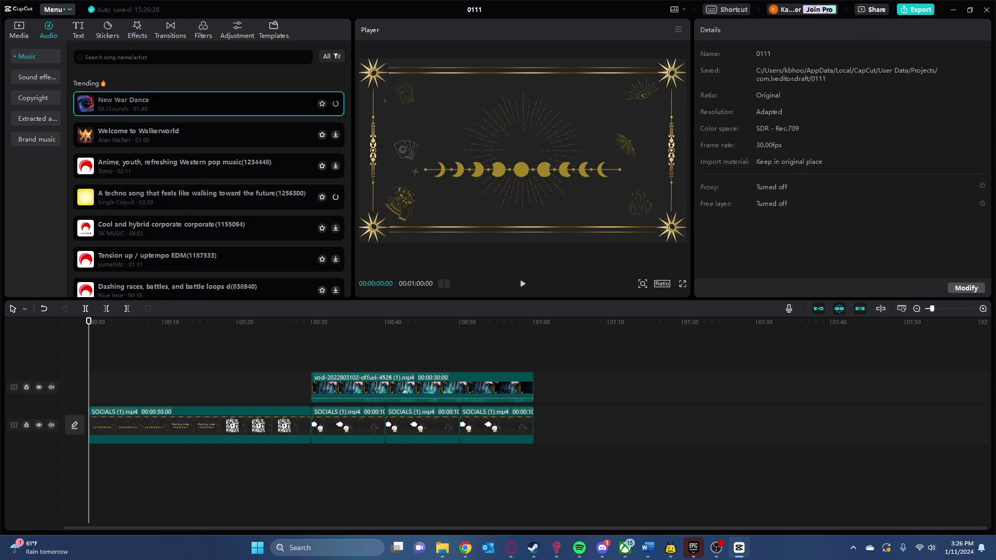
pyautogui.scroll(-8, 208, 176)
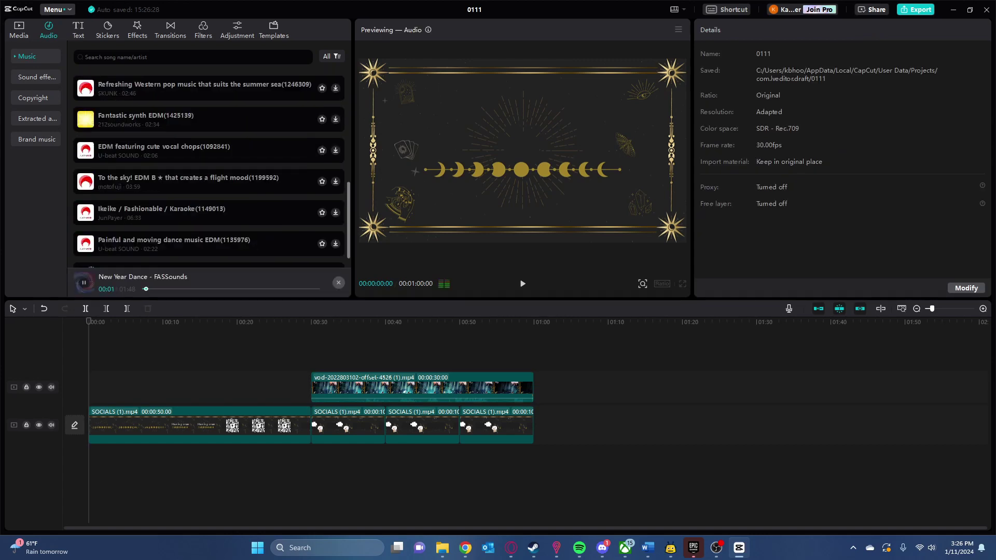
pyautogui.scroll(8, 207, 171)
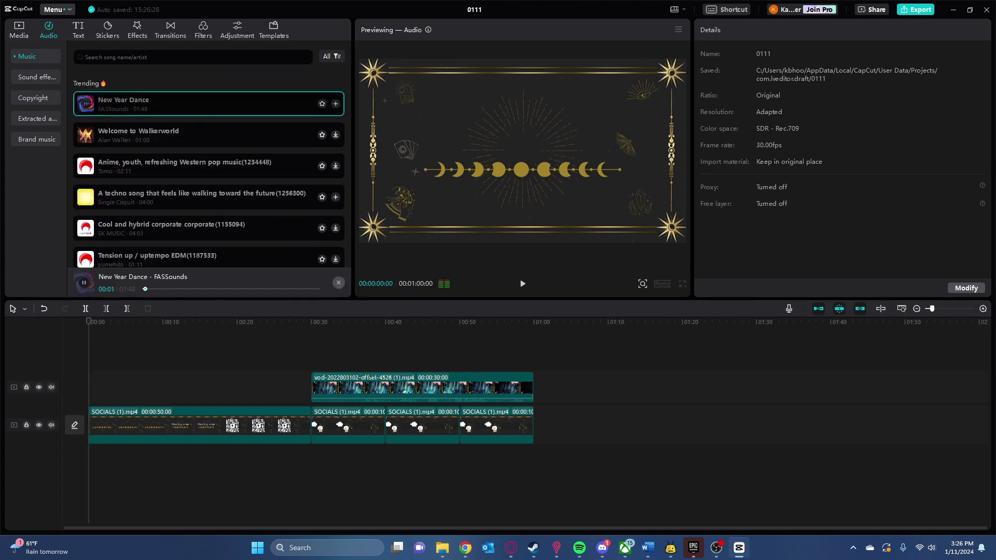
pyautogui.moveTo(208, 103); pyautogui.dragTo(91, 454)
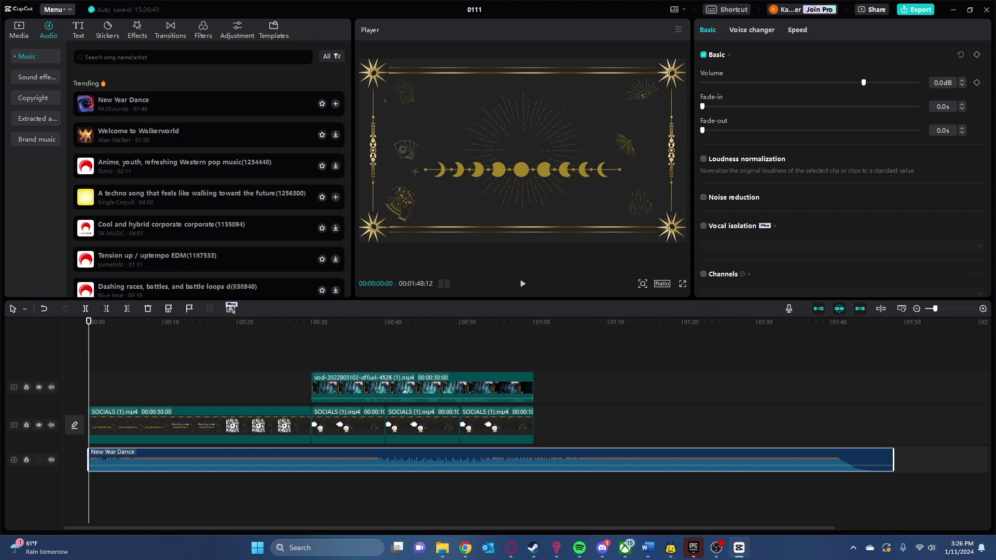
# Split the "New Year Dance" audio at 00:00:30:00, where the featured clip starts, and delete the part after it
pyautogui.press('space')
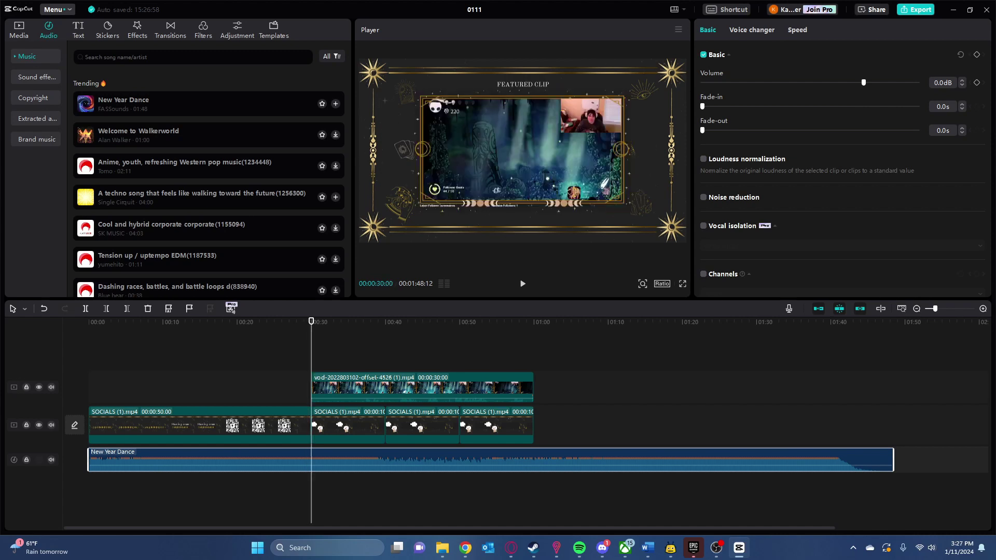
pyautogui.click(86, 309)
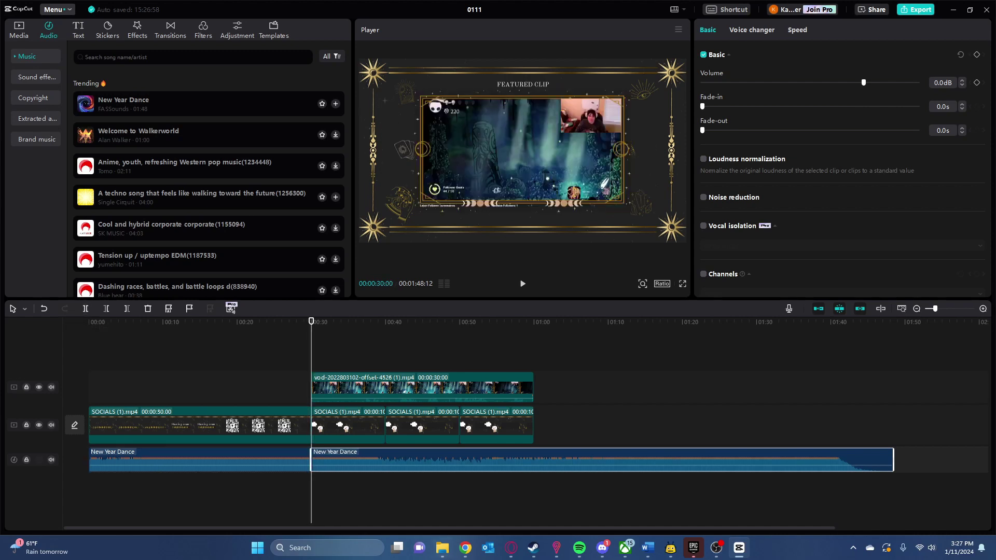
pyautogui.rightClick(517, 459)
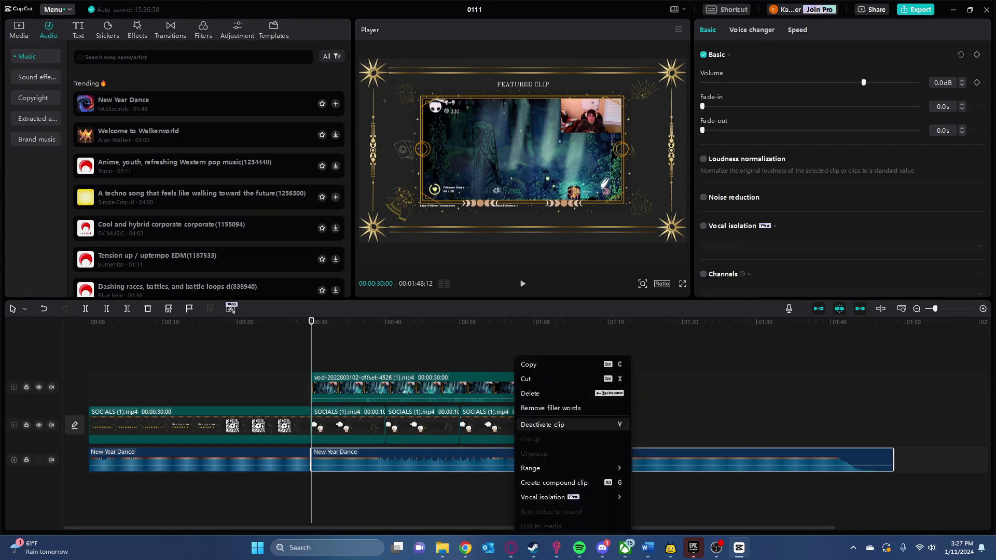
pyautogui.click(534, 393)
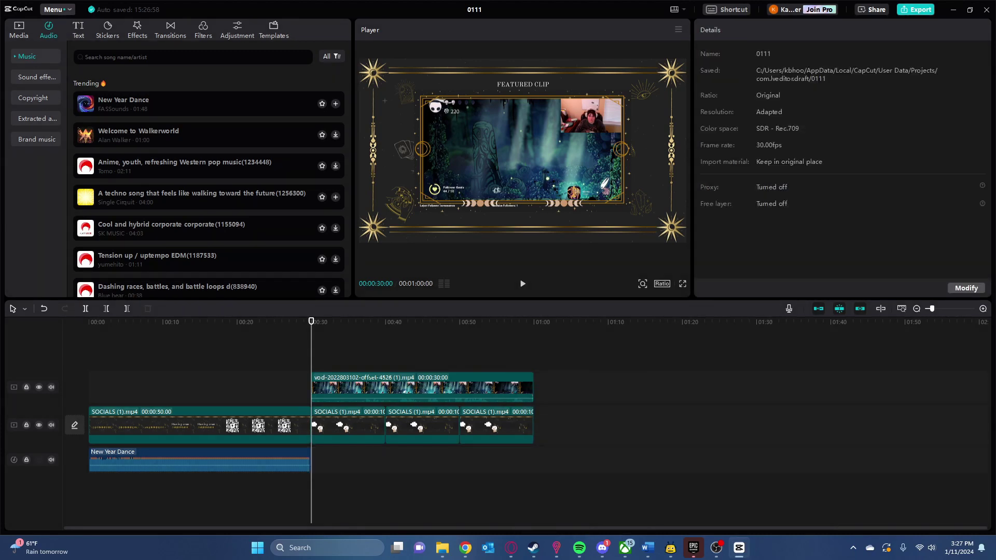
# Scrub through the Commands screen and the featured clip section to review them, and return the playhead to the timeline start
pyautogui.moveTo(311, 322); pyautogui.dragTo(291, 321)
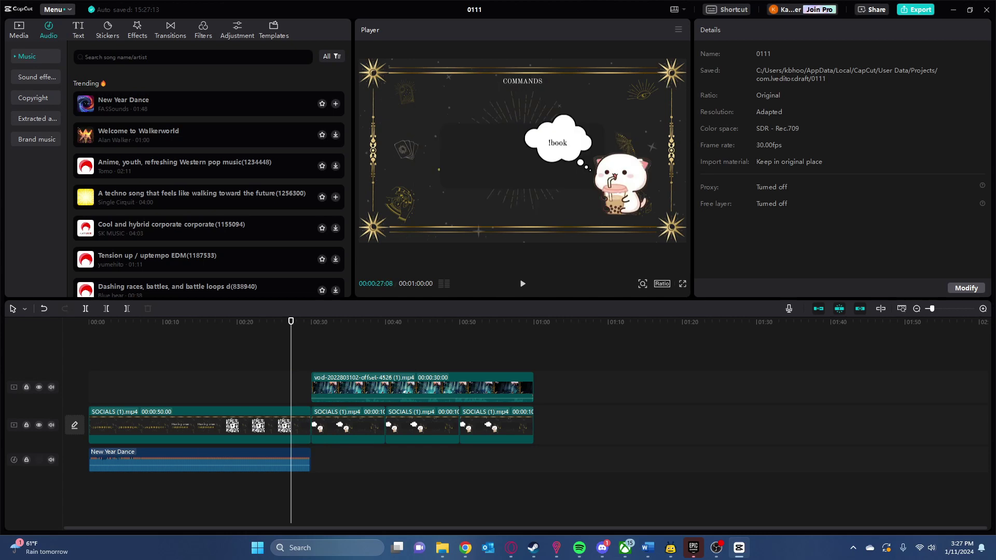
pyautogui.moveTo(292, 321); pyautogui.dragTo(449, 322)
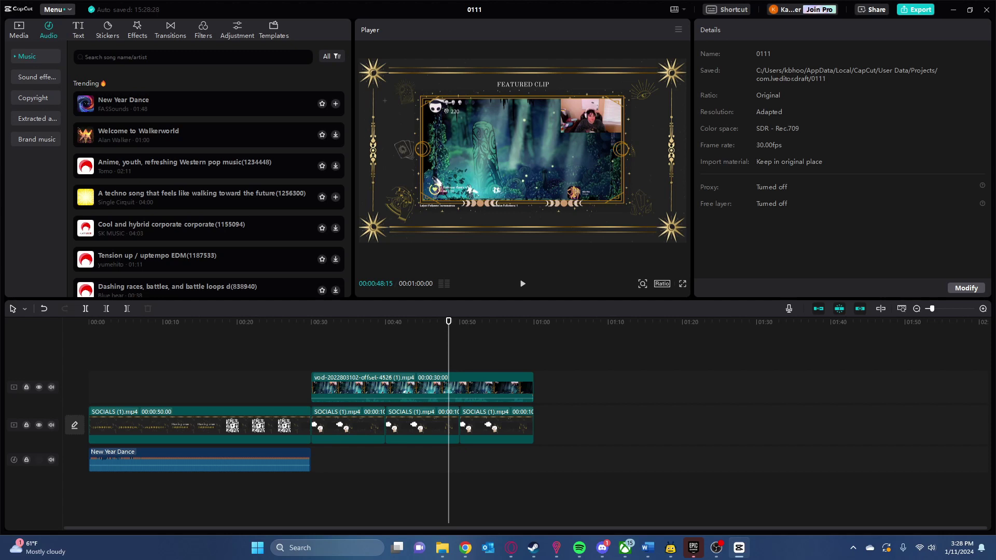
pyautogui.moveTo(448, 322); pyautogui.dragTo(88, 321)
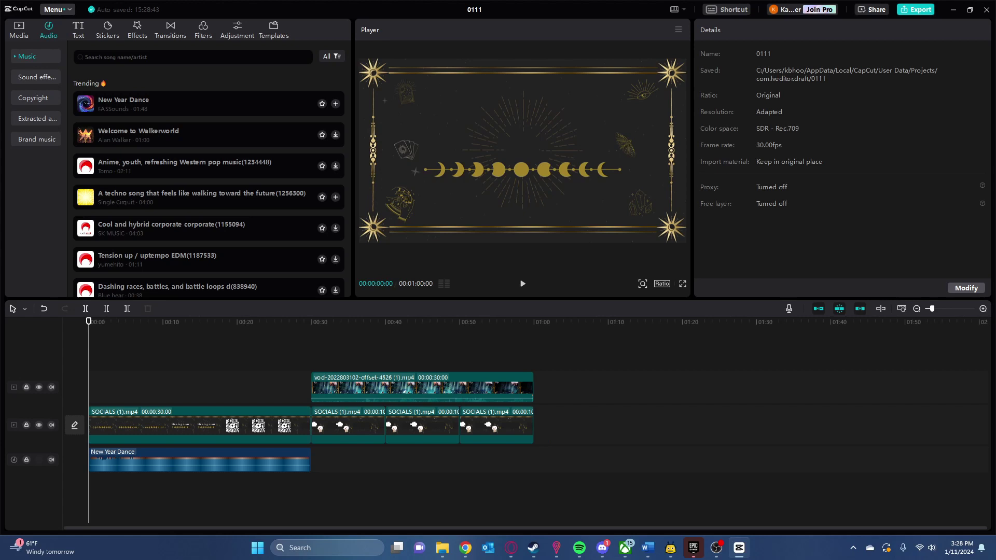
# Export the project to drive D as a 1080P, 30fps mp4 titled "starting soon", and dismiss the sharing options without sharing it
pyautogui.hotkey('alt', 'Tab')
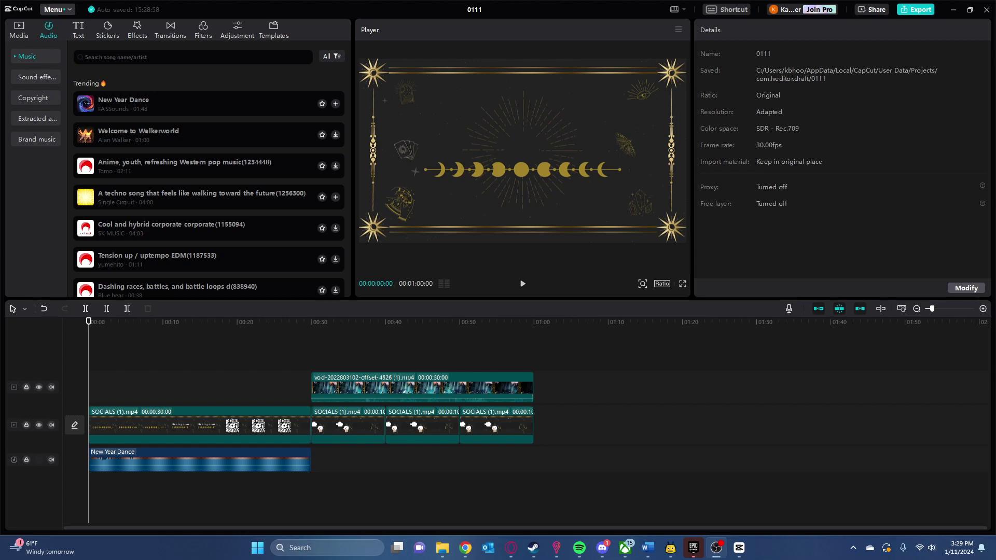
pyautogui.click(916, 9)
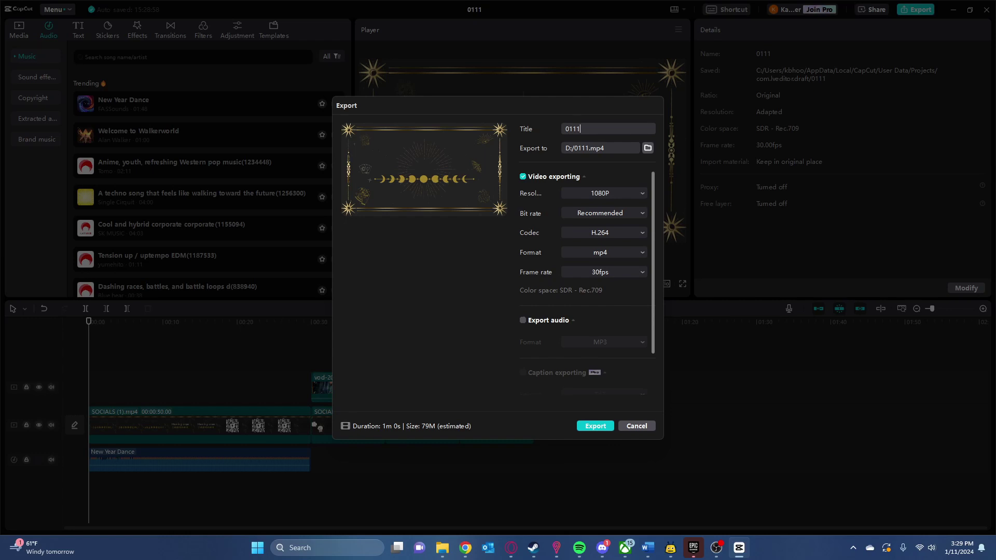
pyautogui.press('BackSpace')
pyautogui.press('BackSpace')
pyautogui.press('BackSpace')
pyautogui.press('BackSpace')
pyautogui.write('s')
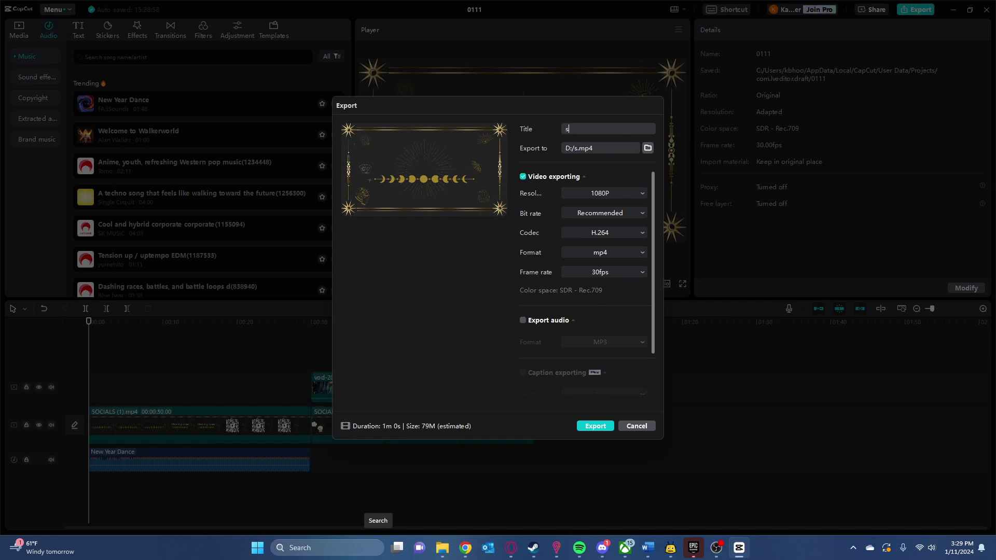
pyautogui.write('tarting soon')
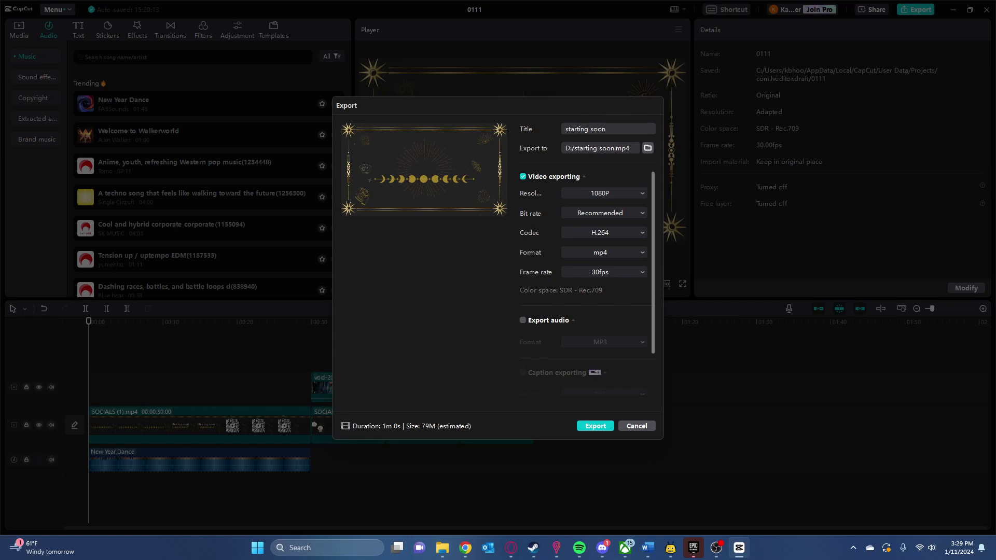
pyautogui.press('Return')
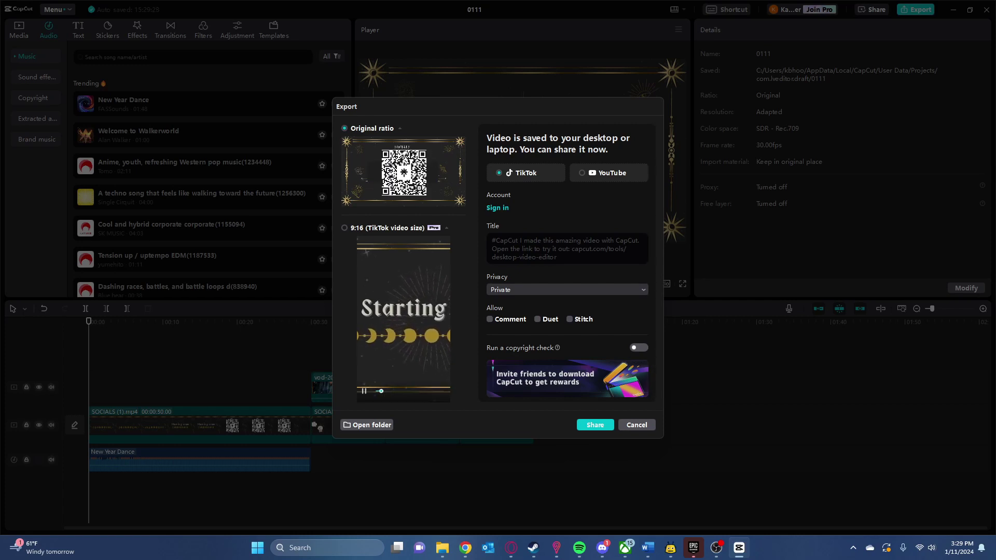
pyautogui.press('Escape')
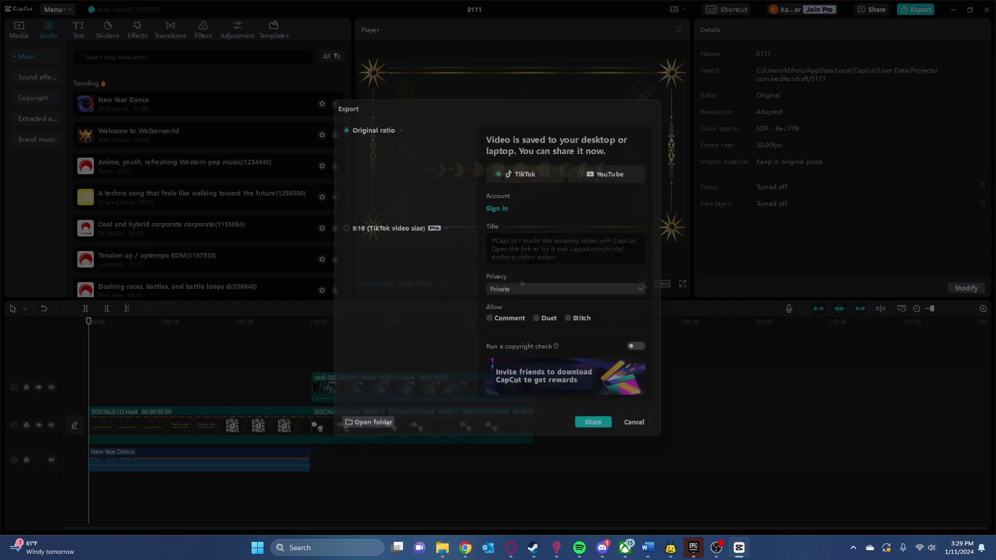